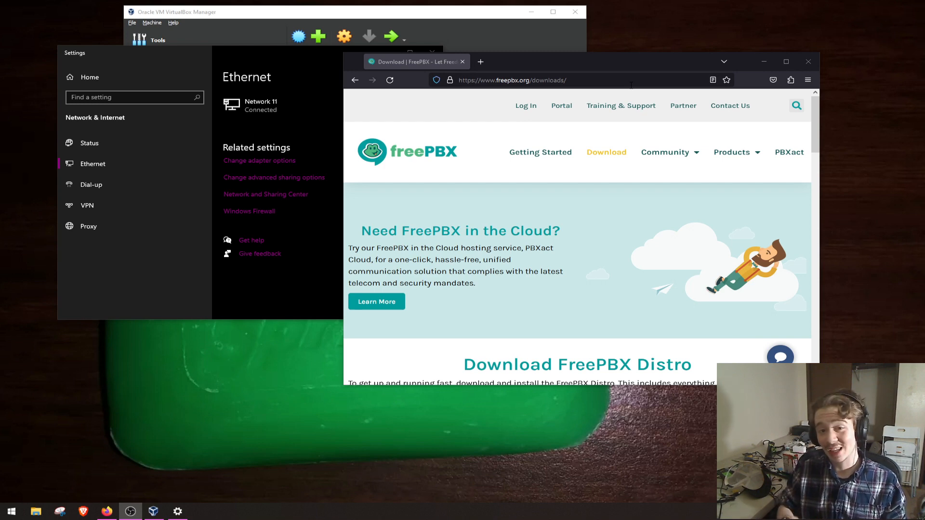
pyautogui.scroll(-3, 609, 173)
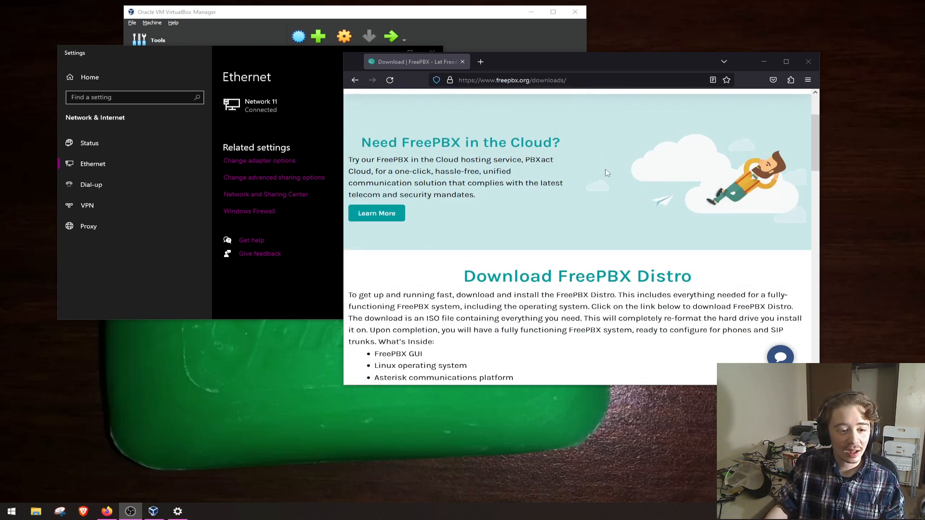
pyautogui.scroll(-2, 608, 175)
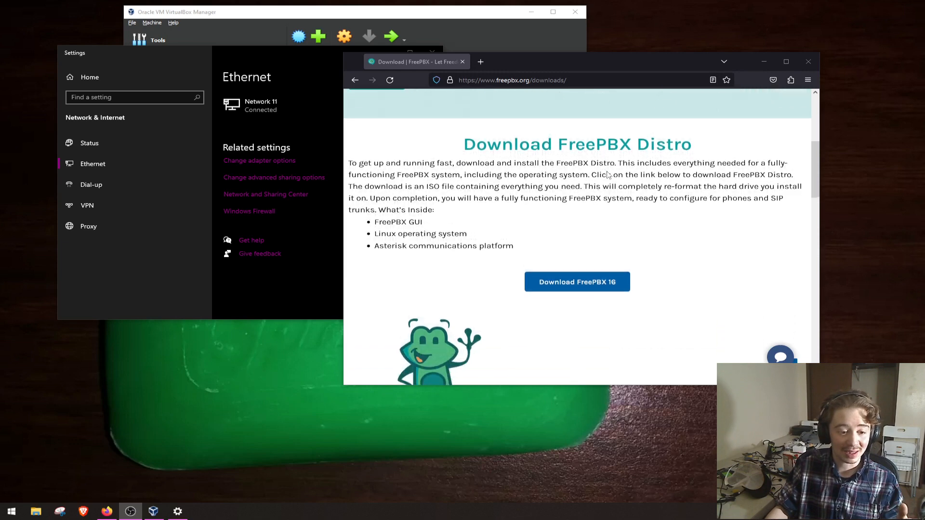
pyautogui.click(580, 235)
pyautogui.scroll(-3, 580, 235)
pyautogui.scroll(3, 578, 231)
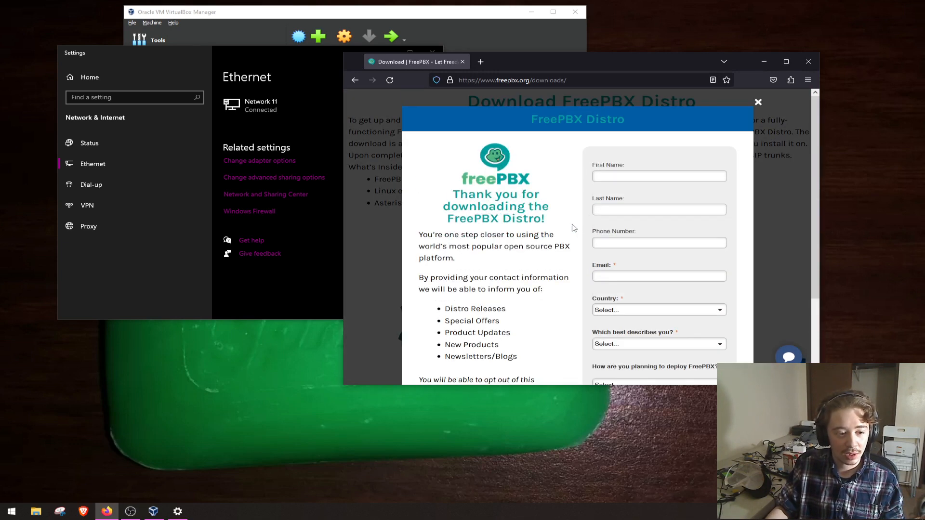
pyautogui.click(757, 103)
# - Expand the list of all FreePBX Distro versions and download the full ISO of SNG7-PBX16-64bit-2302-1
pyautogui.scroll(-3, 530, 231)
pyautogui.click(430, 259)
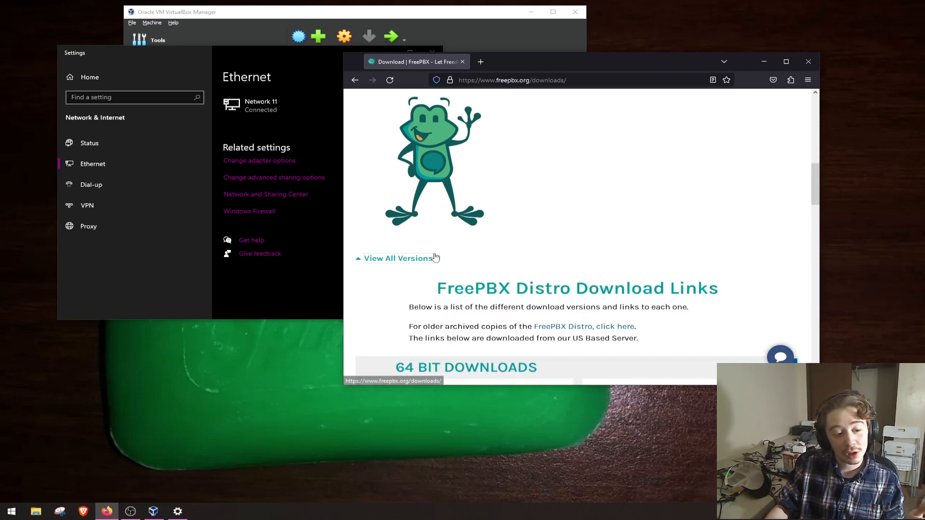
pyautogui.scroll(-3, 434, 257)
pyautogui.scroll(-1, 435, 253)
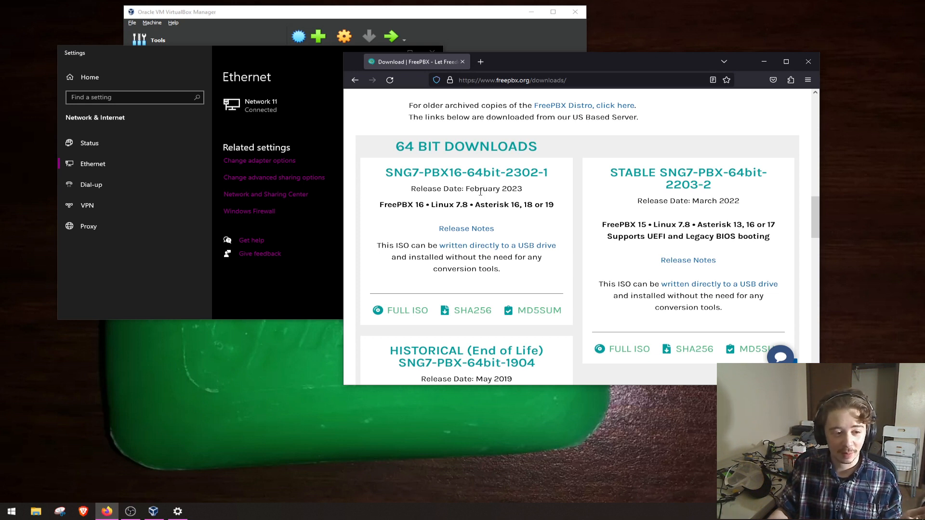
pyautogui.click(387, 312)
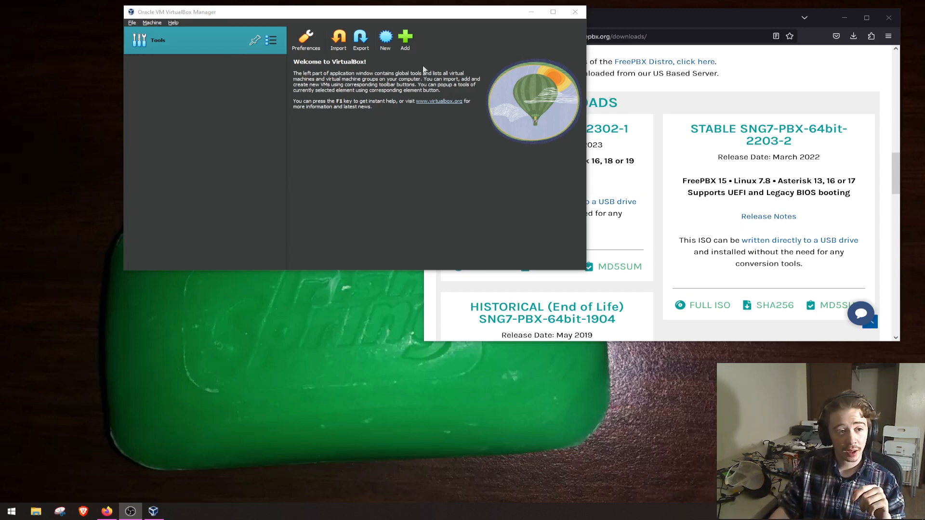
# - Switch to VirtualBox Manager and begin creating a new virtual machine named FreePBX
pyautogui.click(409, 42)
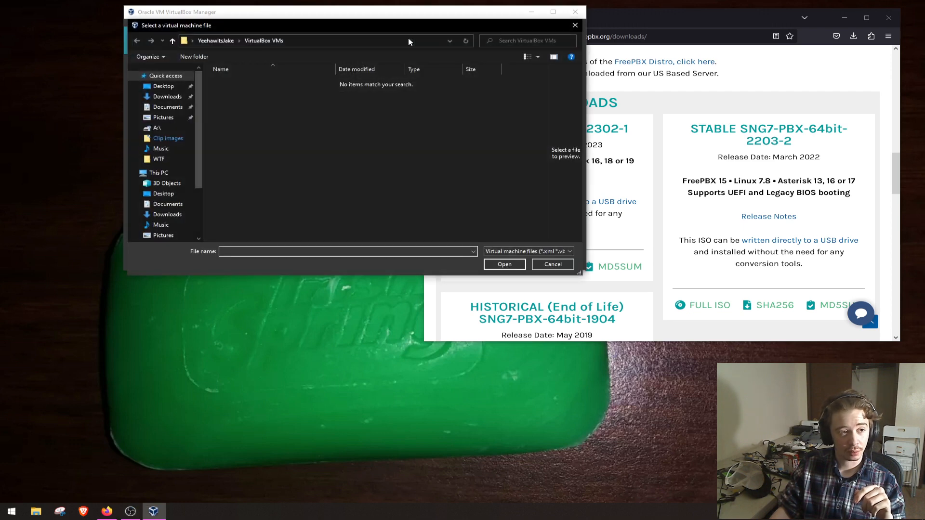
pyautogui.click(546, 265)
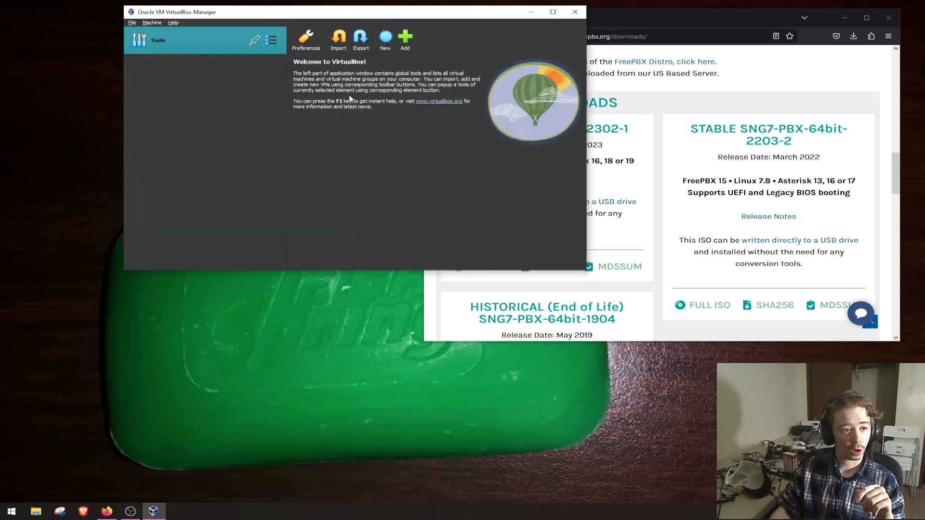
pyautogui.click(381, 39)
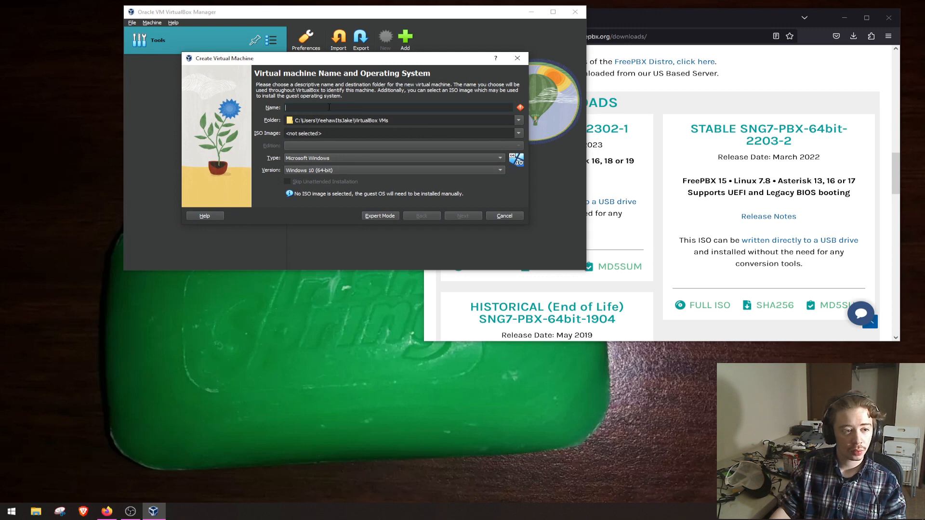
pyautogui.write('FreePBX')
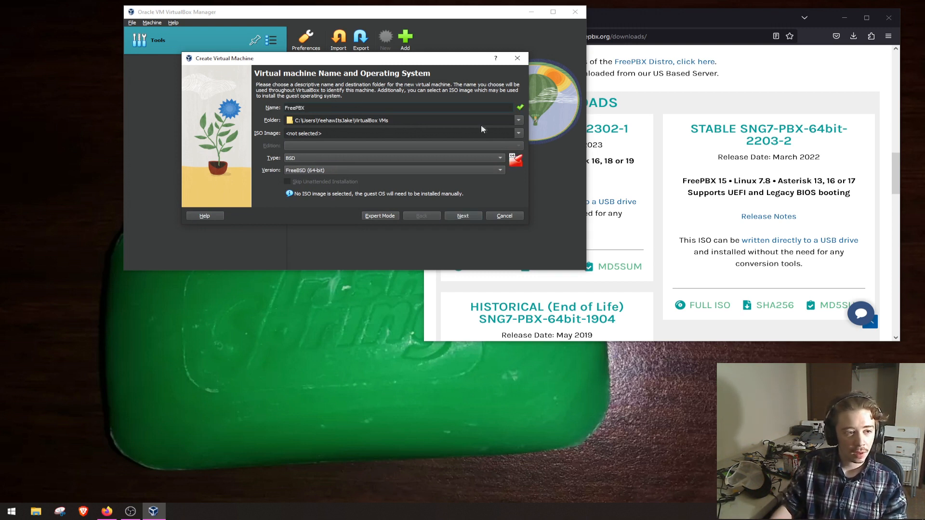
# - Use SNG7-PBX16-64bit-2302-1.iso as the machine's ISO image and skip the unattended installation
pyautogui.click(519, 133)
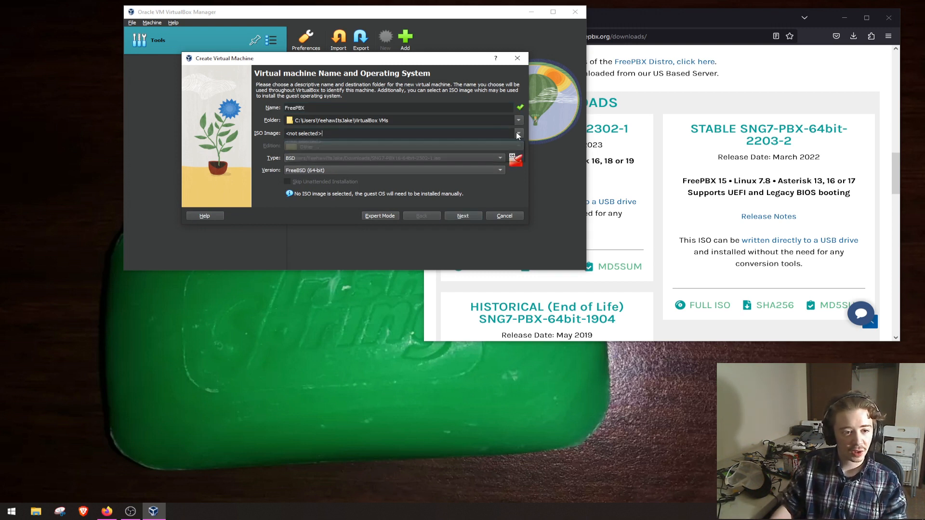
pyautogui.click(399, 146)
pyautogui.click(320, 143)
pyautogui.doubleClick(321, 141)
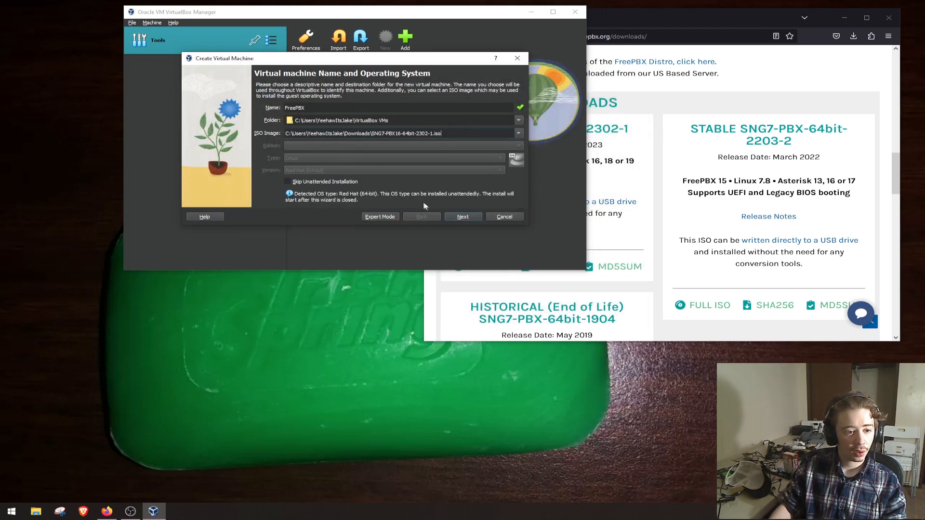
pyautogui.click(324, 183)
pyautogui.click(456, 217)
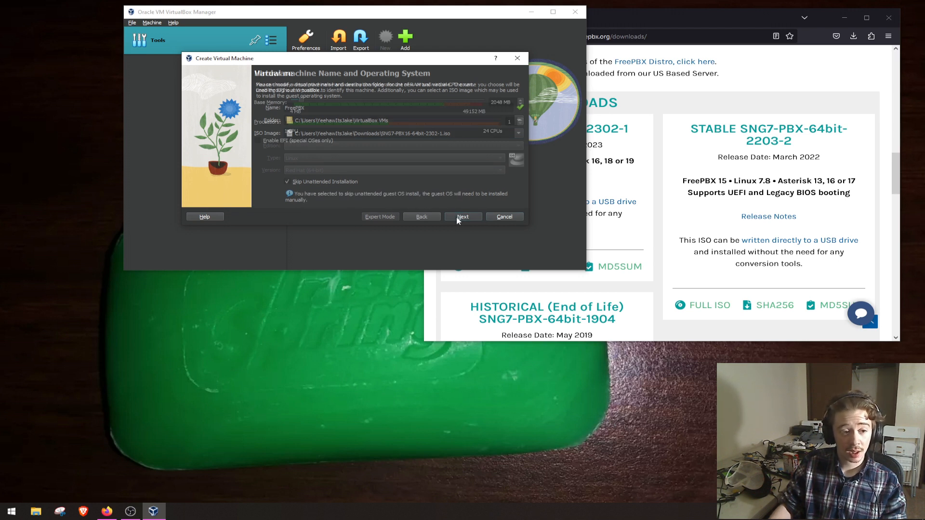
# - Set the base memory to 8192 MB and the processors to 4, and create the machine with a new 20 GB virtual hard disk
pyautogui.doubleClick(497, 101)
pyautogui.write('8192')
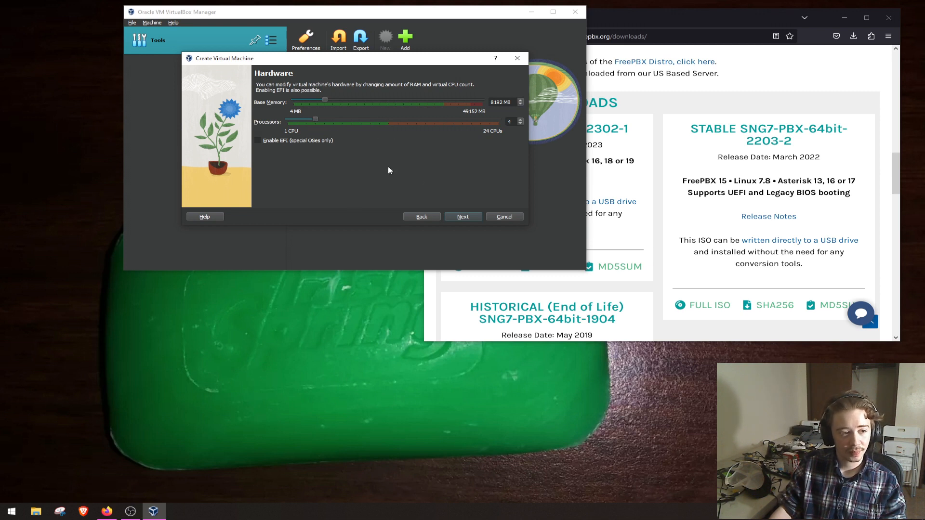
pyautogui.click(459, 217)
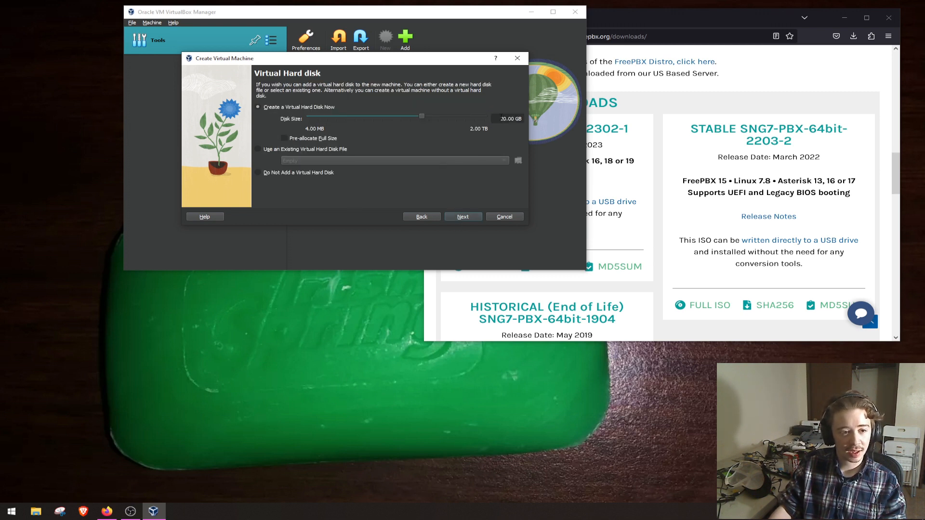
pyautogui.click(463, 216)
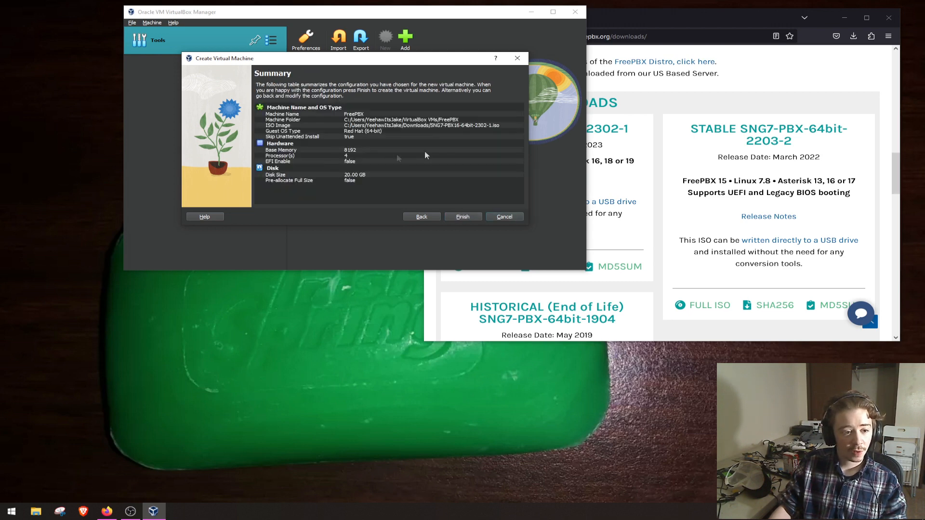
pyautogui.click(462, 217)
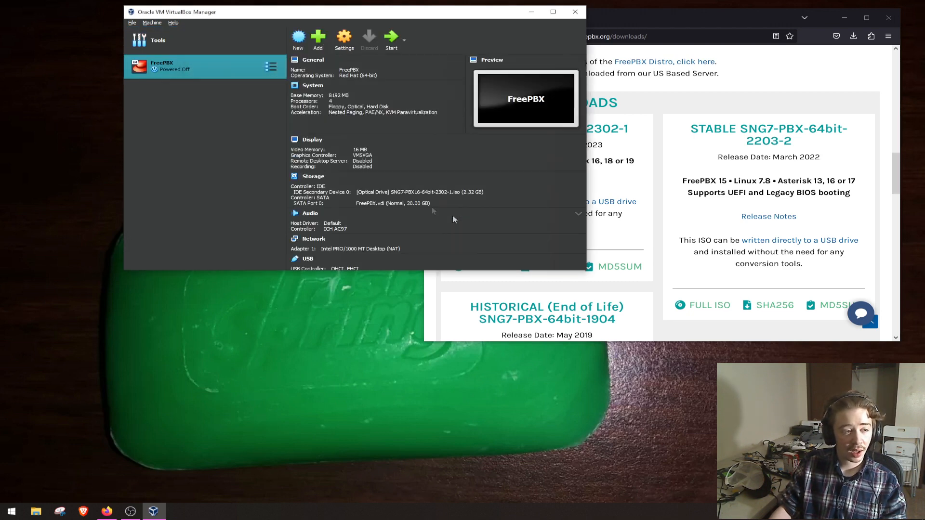
# - Attach the FreePBX machine's network Adapter 1 to a Bridged Adapter using Intel(R) I211 Gigabit Network Connection #2
pyautogui.click(344, 39)
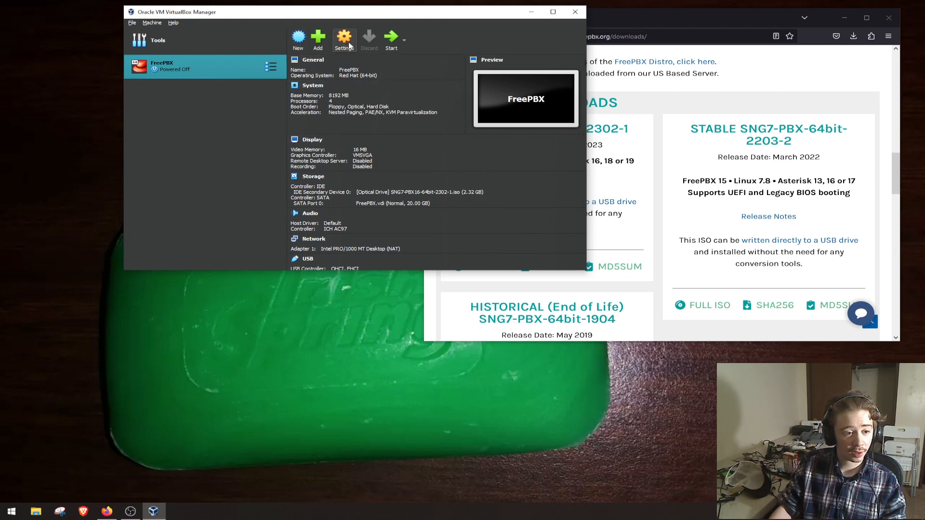
pyautogui.click(239, 129)
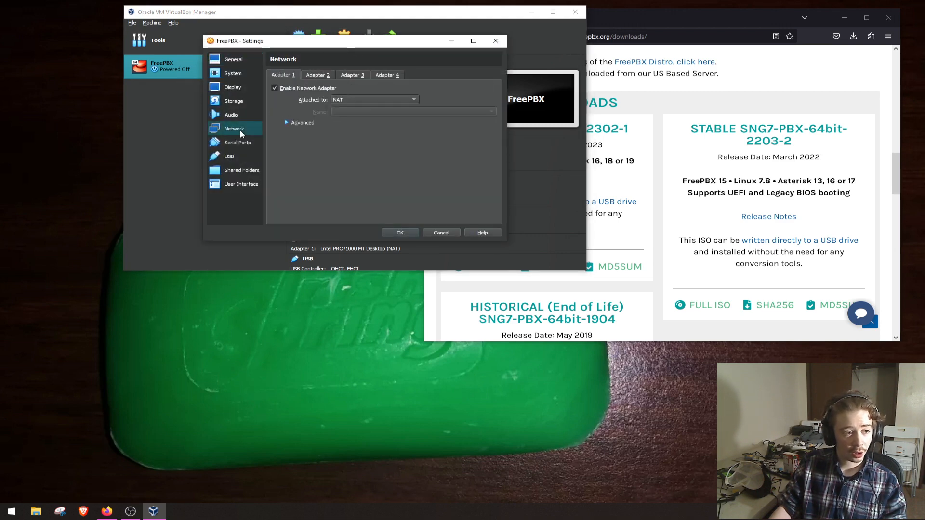
pyautogui.click(336, 99)
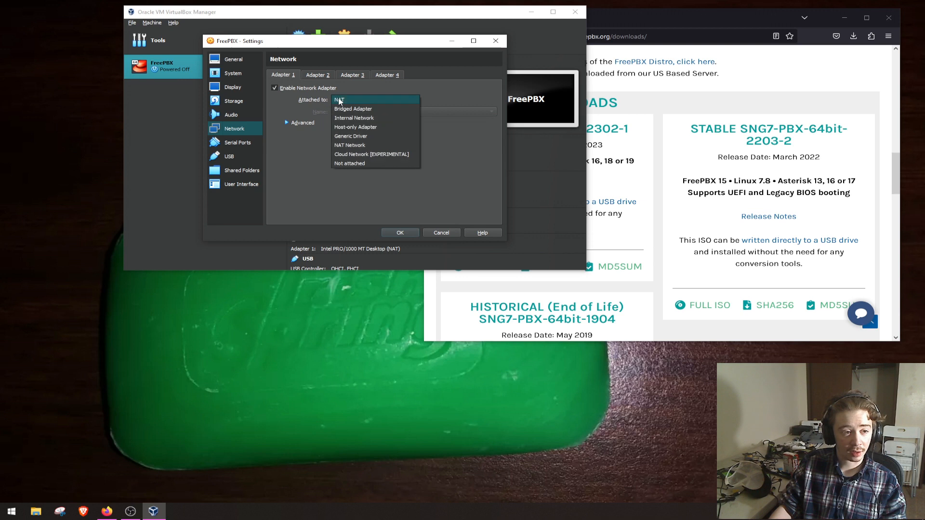
pyautogui.click(370, 110)
pyautogui.click(369, 111)
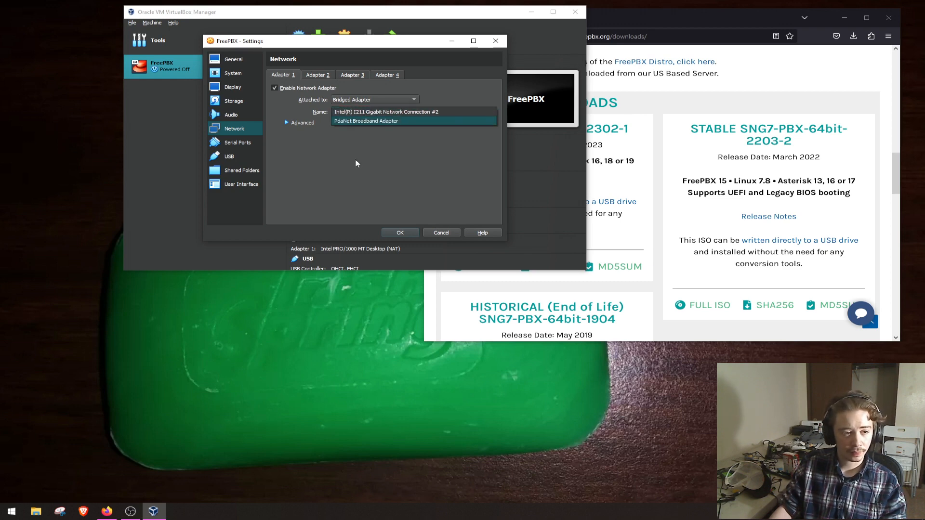
pyautogui.click(376, 168)
pyautogui.click(401, 233)
# - Start the FreePBX machine and launch the recommended FreePBX 16 (Asterisk 18) graphical VGA installation with FreePBX Standard
pyautogui.click(391, 45)
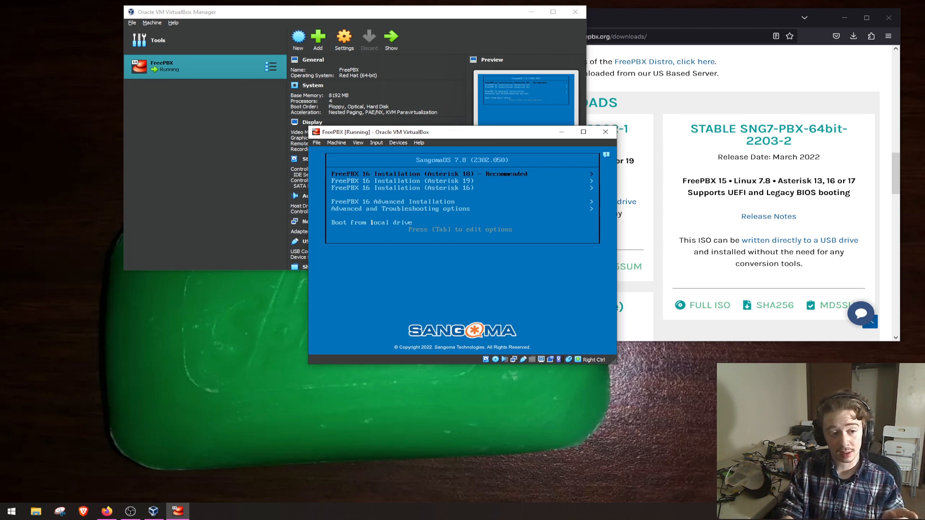
pyautogui.press('Return')
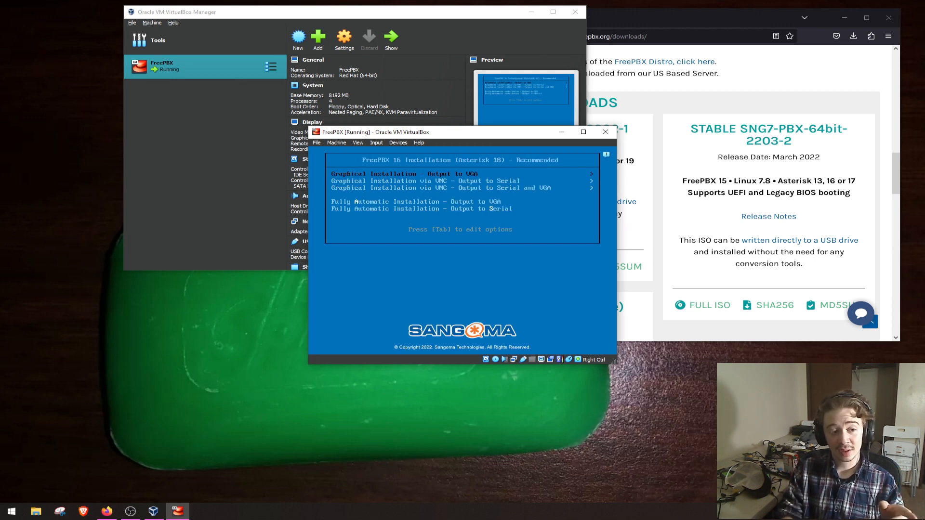
pyautogui.press('Return')
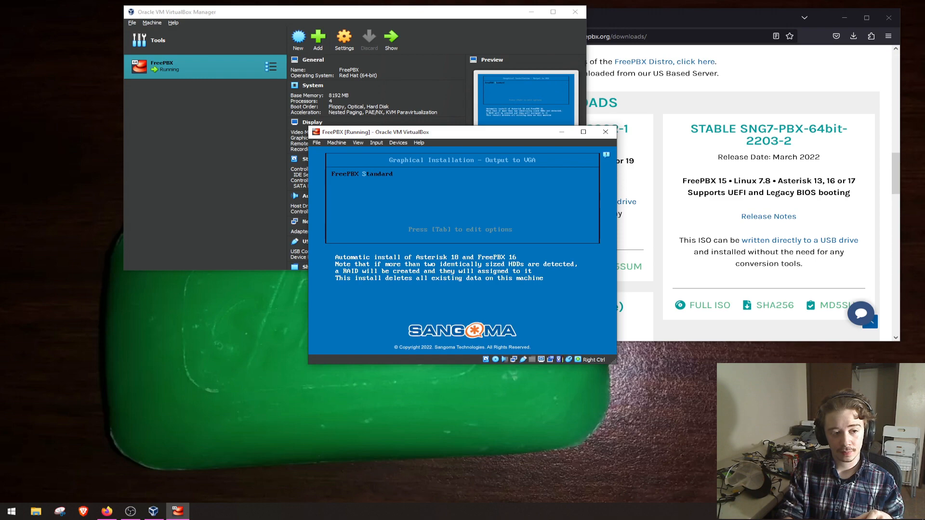
pyautogui.press('Return')
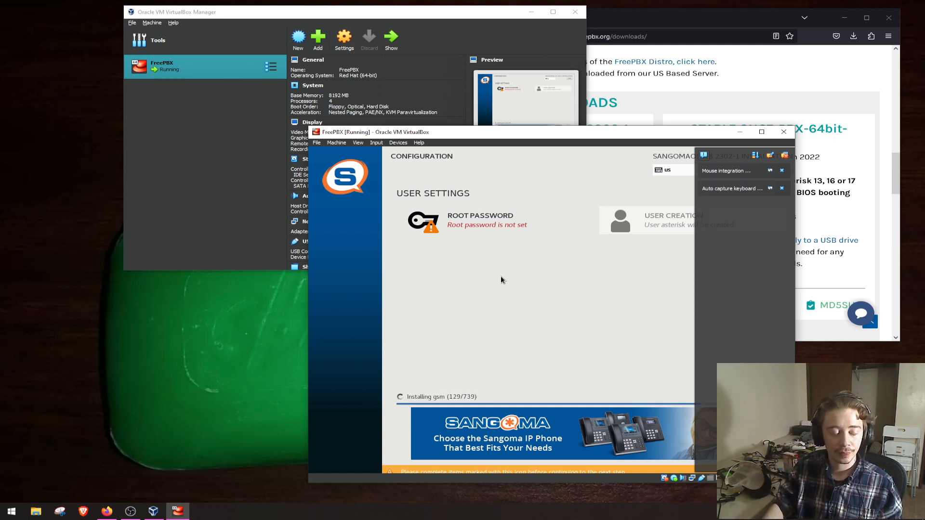
# - Set and confirm the root password in the installer's user settings
pyautogui.click(477, 220)
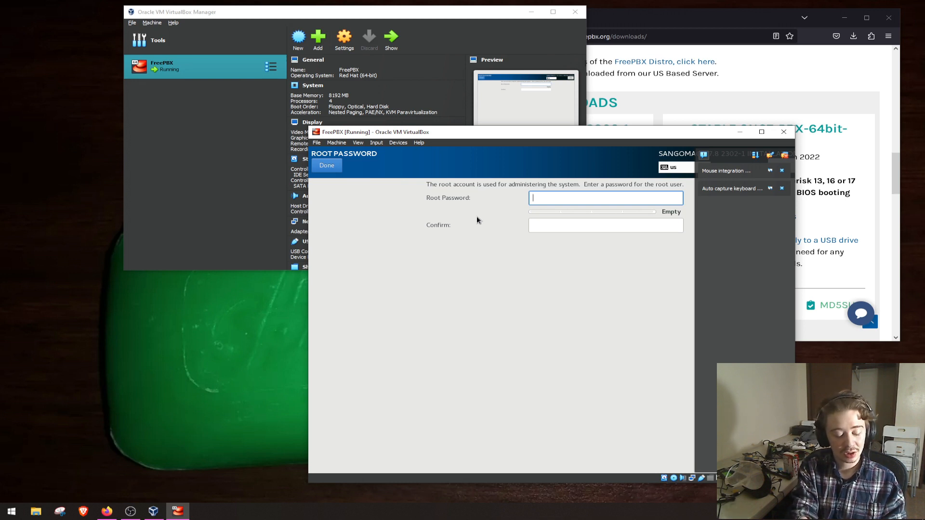
pyautogui.write('••••••••••••••')
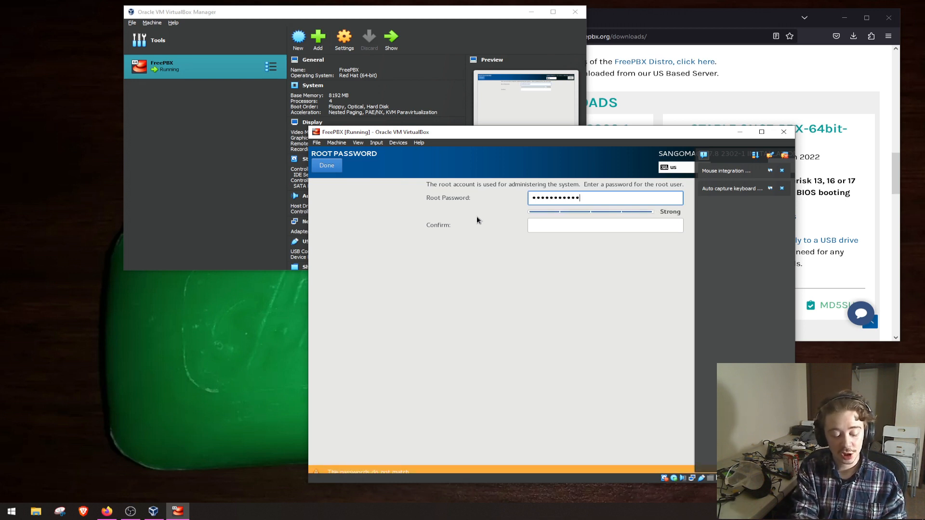
pyautogui.press('Tab')
pyautogui.write('••••••••••••••')
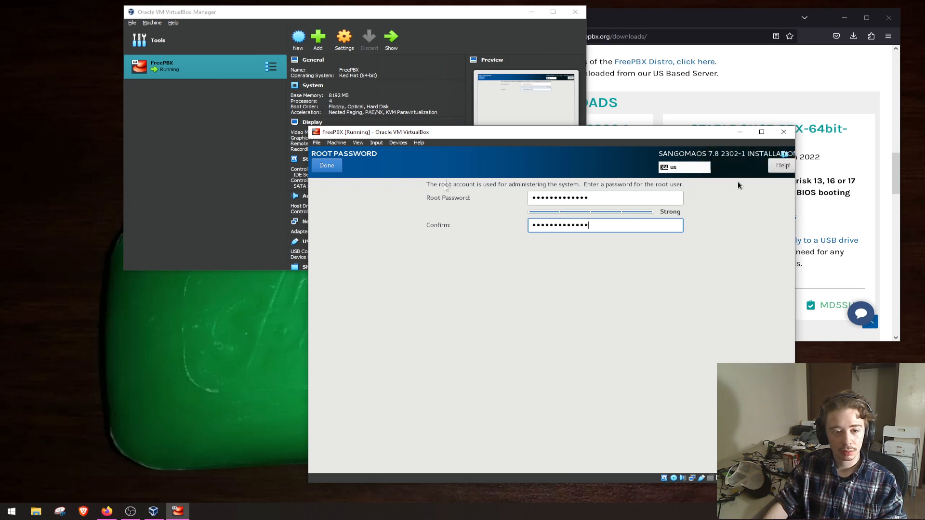
pyautogui.click(332, 167)
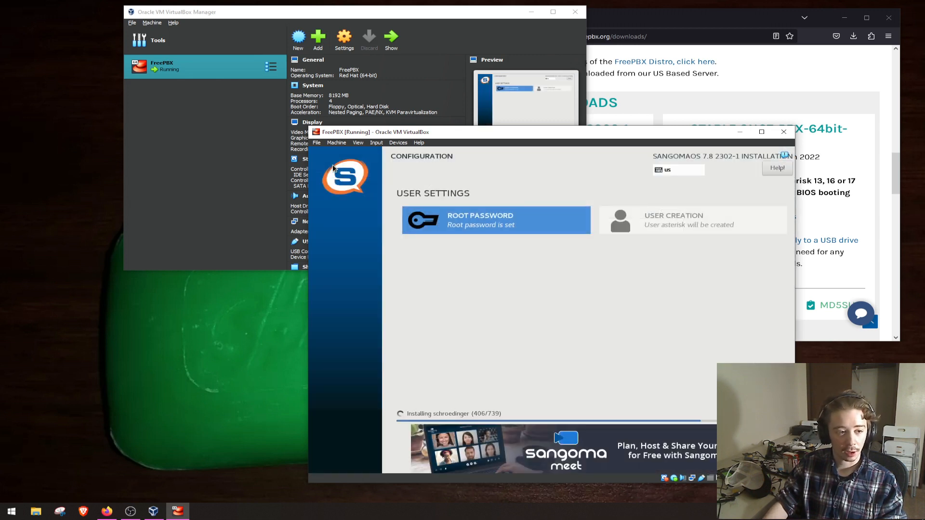
# - Move the virtual machine window clear and reboot the system once the installation completes
pyautogui.moveTo(481, 139); pyautogui.dragTo(405, 65)
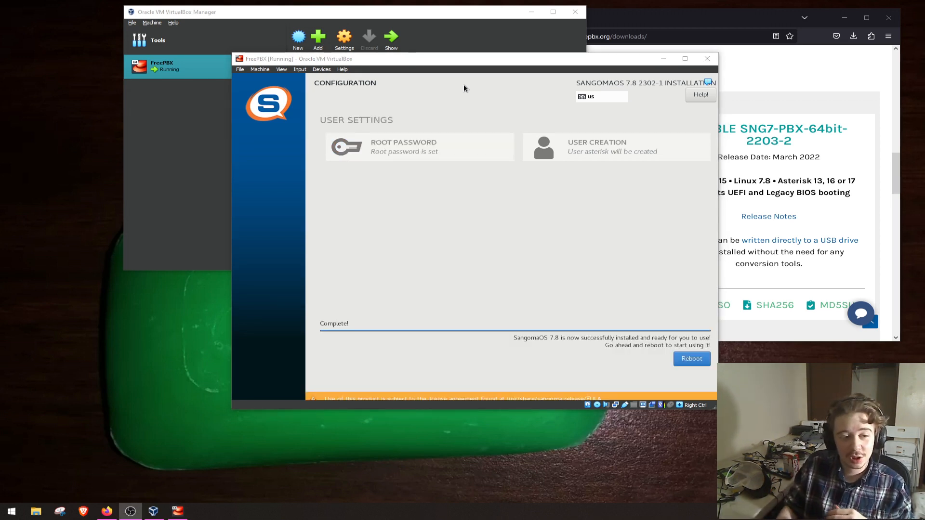
pyautogui.click(464, 86)
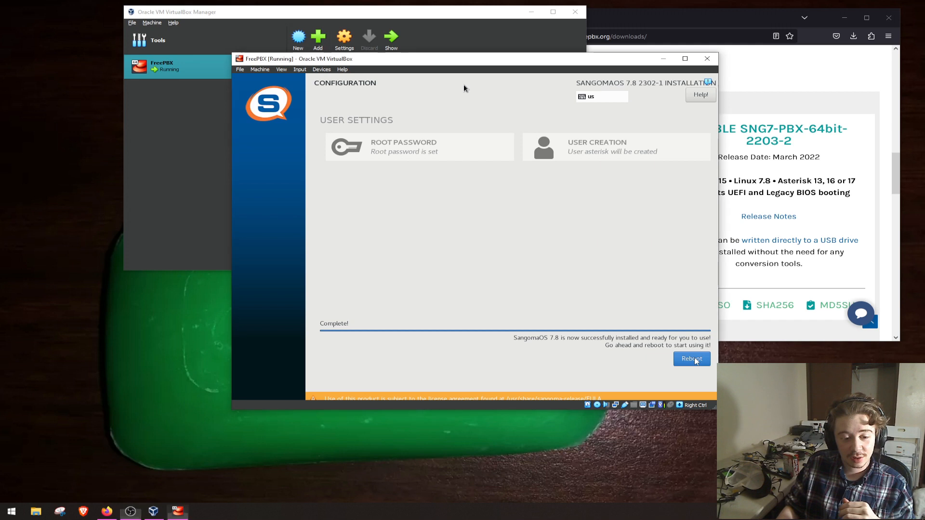
pyautogui.click(692, 359)
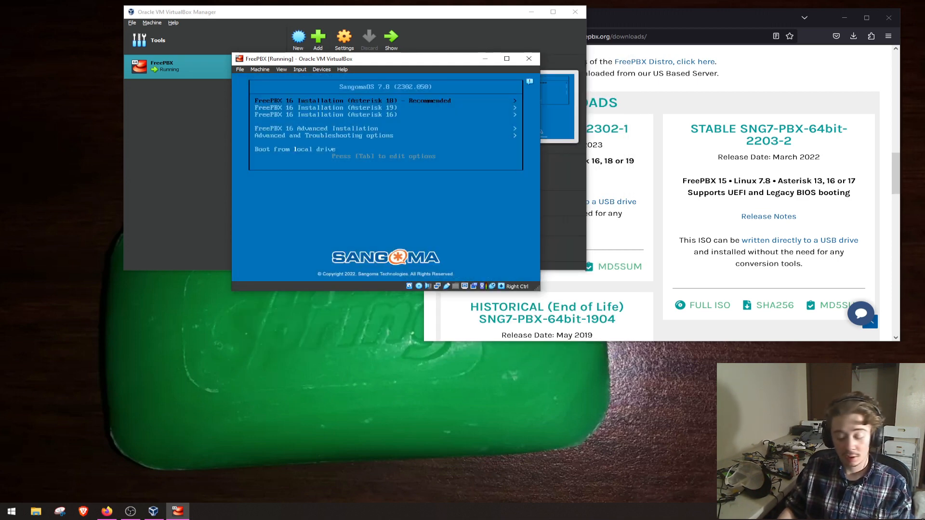
# - Try to boot the virtual machine from its local drive through the installation disc's boot menu
pyautogui.press('Down')
pyautogui.press('Down')
pyautogui.press('Down')
pyautogui.press('Down')
pyautogui.press('Down')
pyautogui.press('Return')
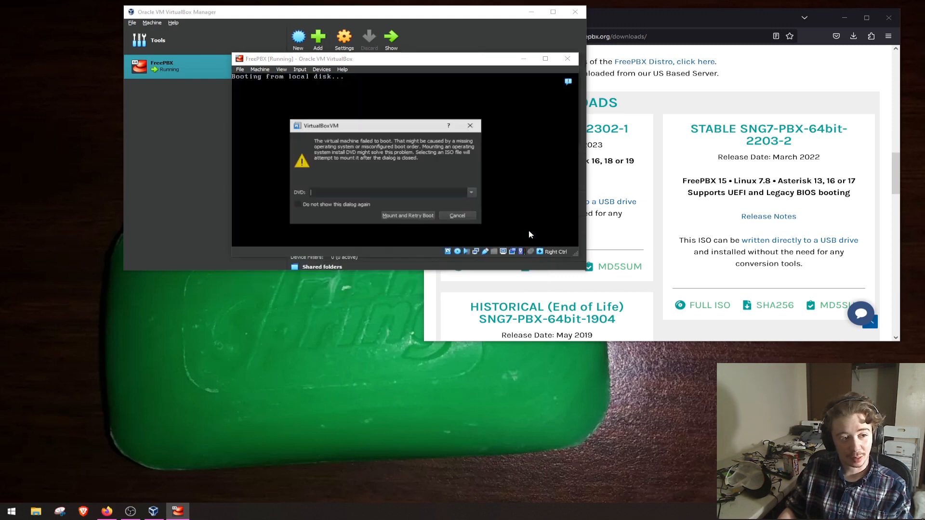
# - Dismiss the boot failure dialog without mounting a disc and power off the FreePBX machine
pyautogui.click(457, 216)
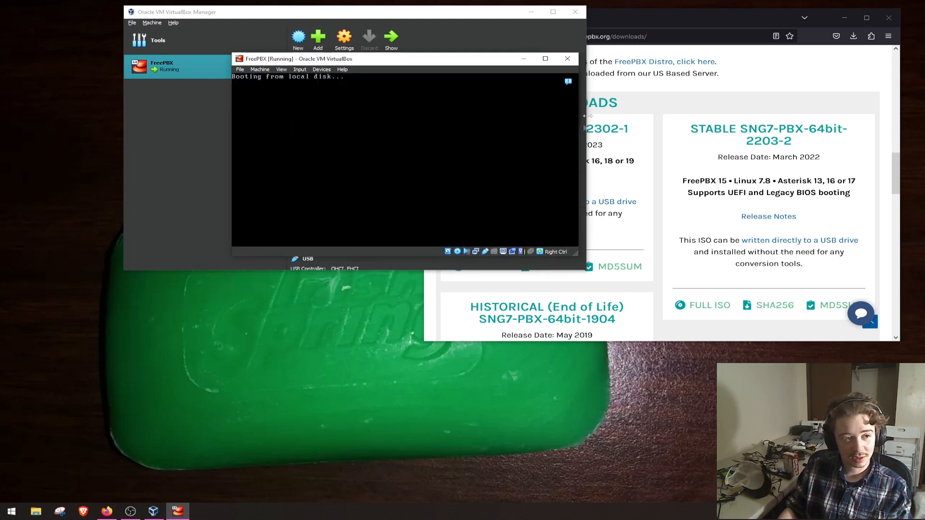
pyautogui.click(568, 58)
pyautogui.click(387, 170)
pyautogui.click(369, 181)
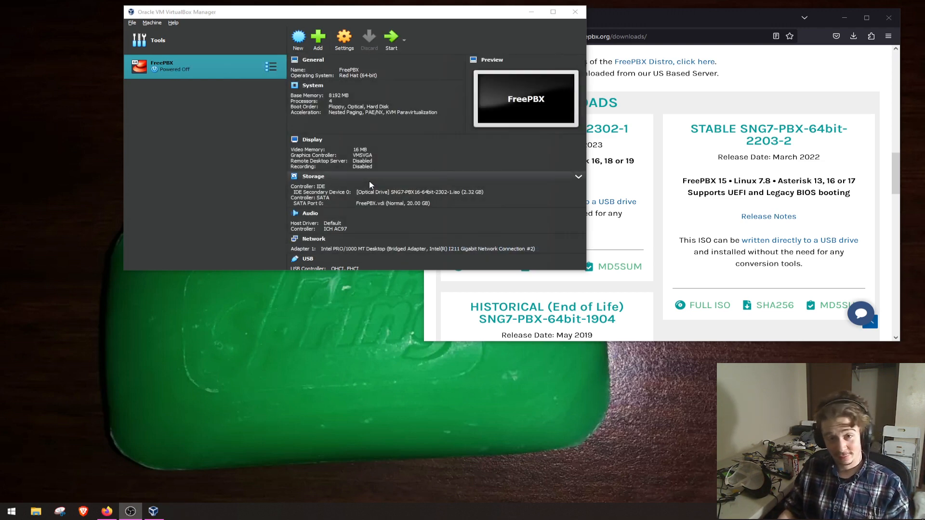
# - Start the FreePBX virtual machine and try to boot it from the local drive
pyautogui.click(388, 46)
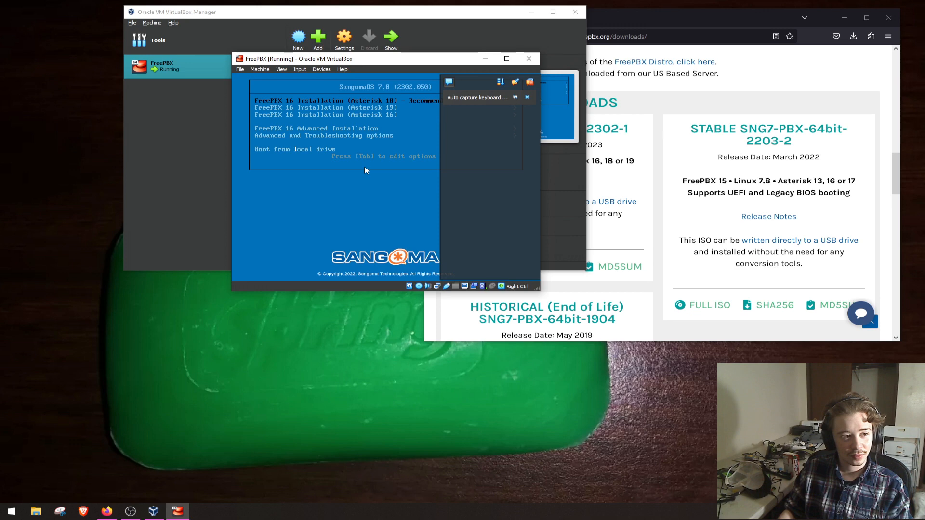
pyautogui.press('Down')
pyautogui.press('Down')
pyautogui.press('Down')
pyautogui.press('Down')
pyautogui.press('Down')
pyautogui.press('Return')
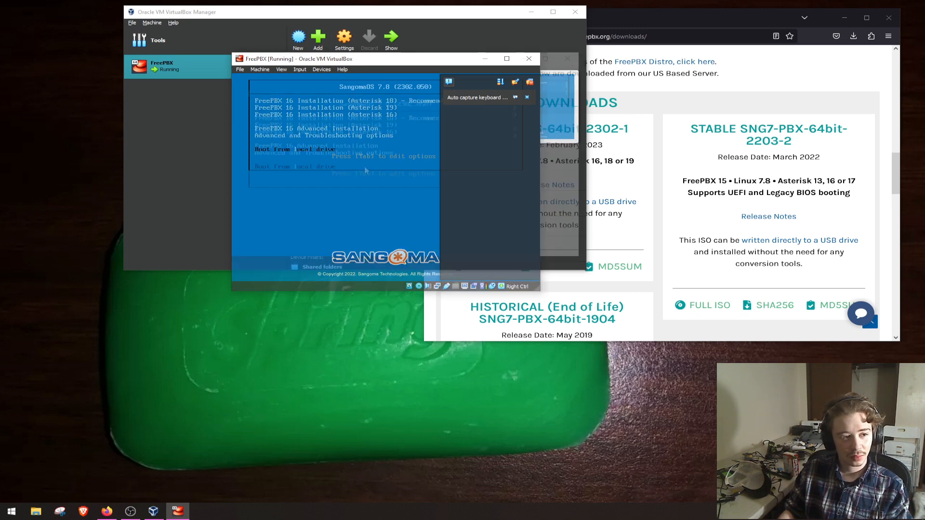
pyautogui.click(415, 215)
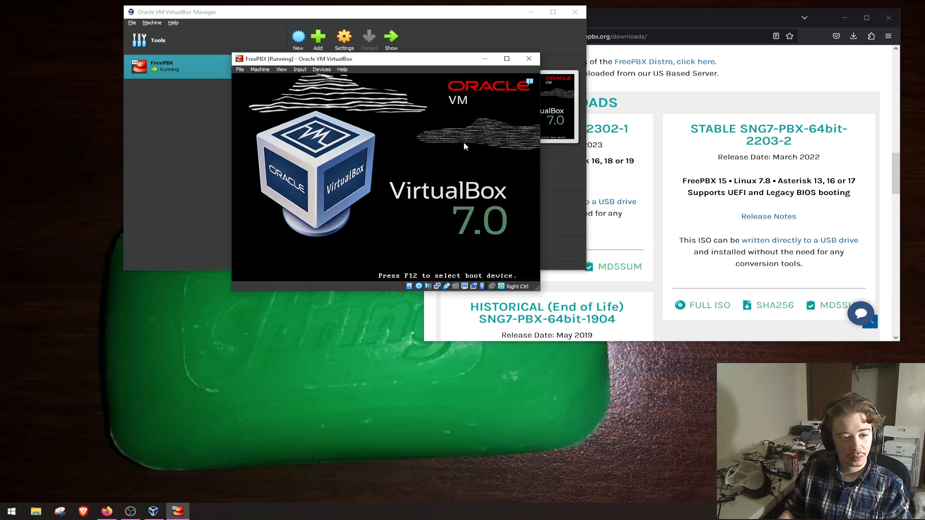
# - Try again to boot from the local drive using the SangomaOS boot menu
pyautogui.press('Down')
pyautogui.press('Down')
pyautogui.press('Down')
pyautogui.press('Down')
pyautogui.press('Down')
pyautogui.press('Return')
pyautogui.press('Return')
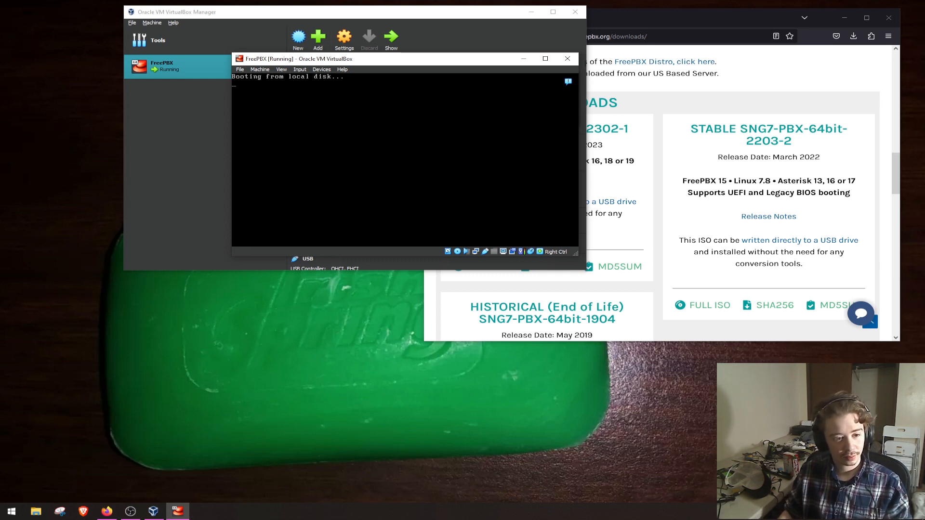
pyautogui.press('Control_R')
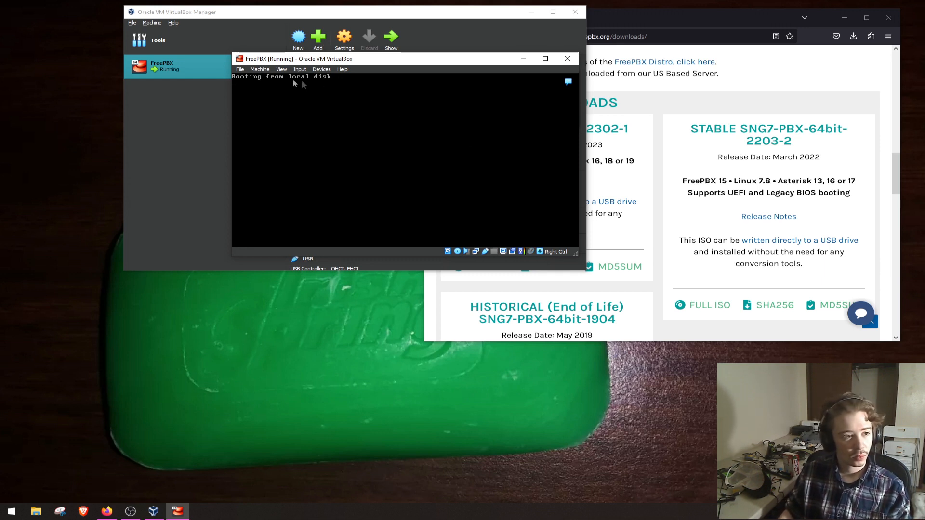
pyautogui.click(240, 70)
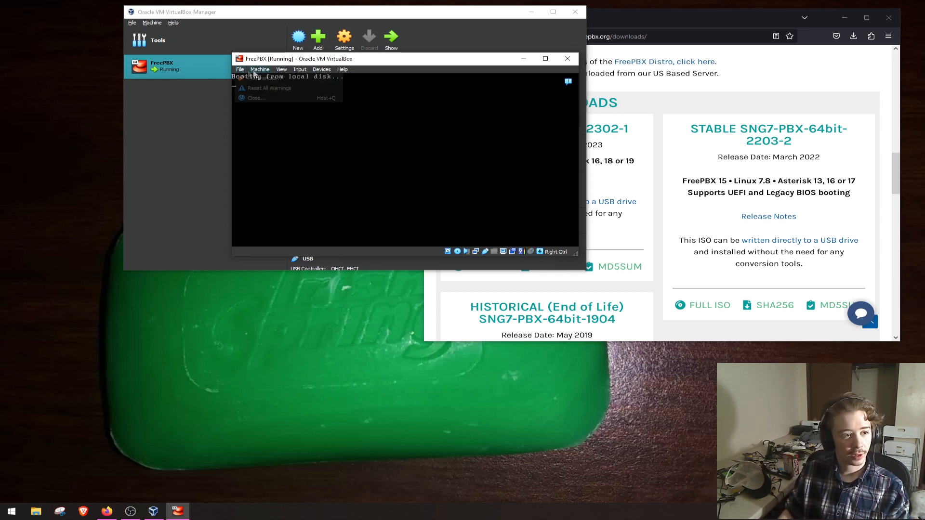
pyautogui.click(257, 98)
pyautogui.click(407, 182)
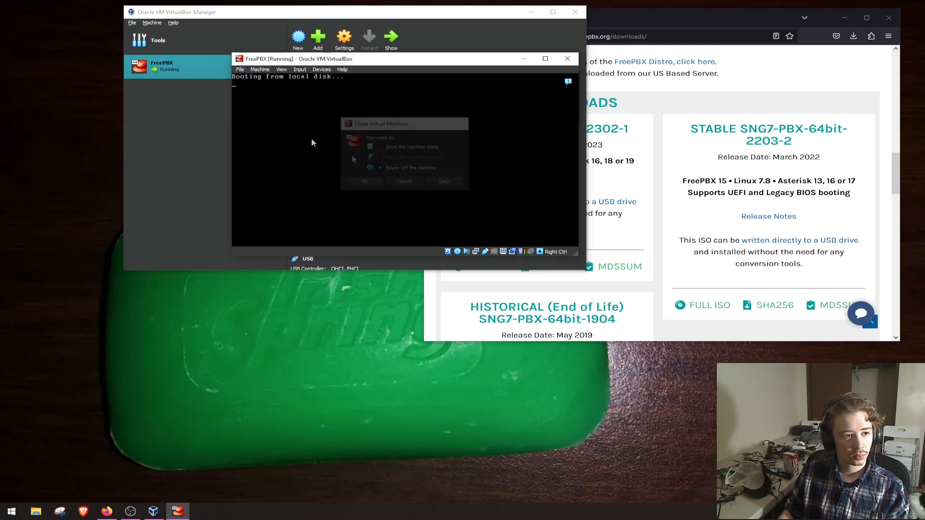
# - Reset the virtual machine, boot it from the hard disk through VirtualBox's temporary boot device selection, and collapse the notifications
pyautogui.click(260, 70)
pyautogui.click(270, 135)
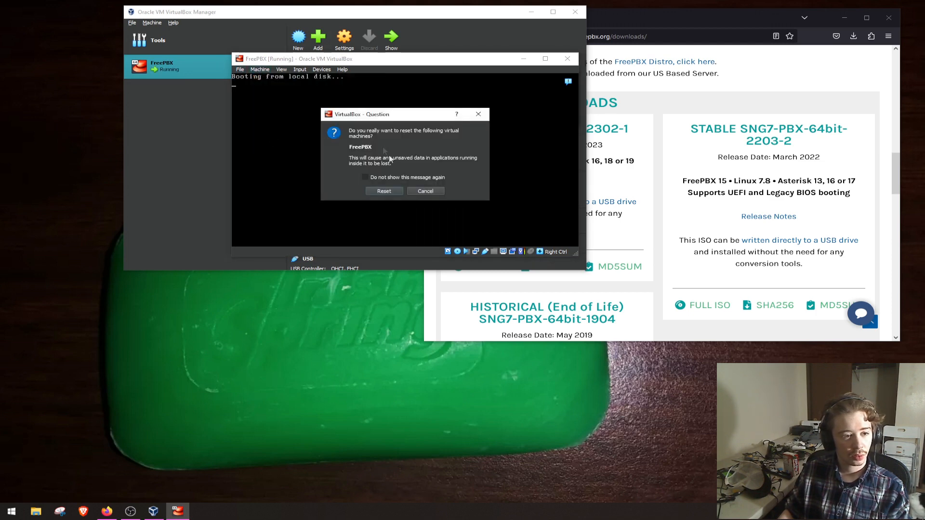
pyautogui.click(383, 190)
pyautogui.press('F12')
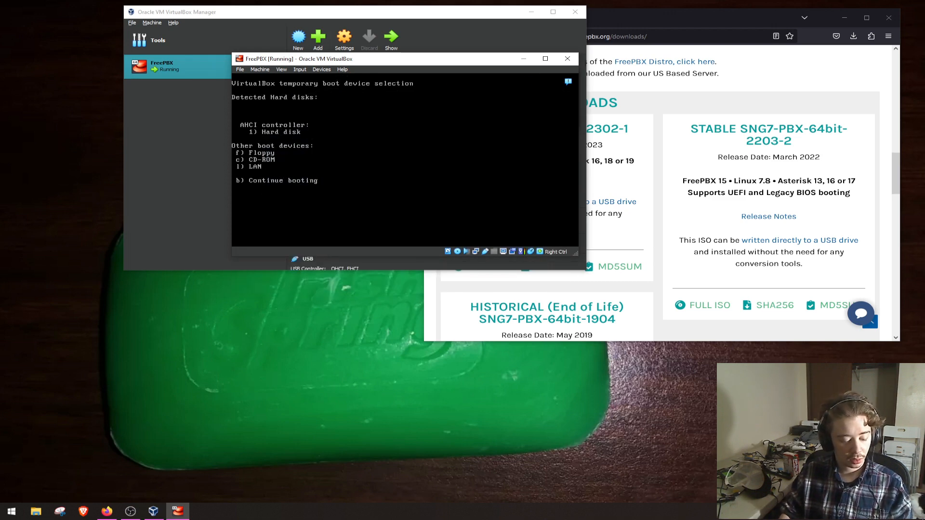
pyautogui.press('c')
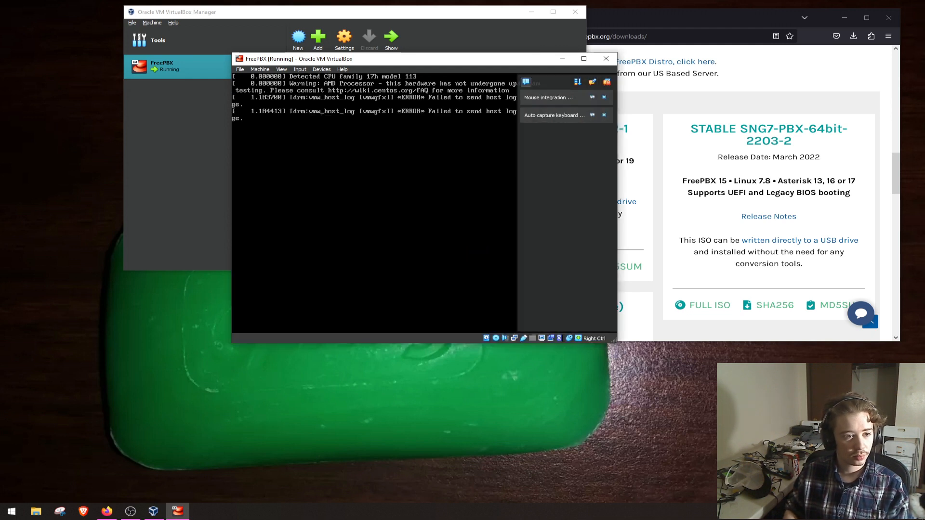
pyautogui.click(526, 83)
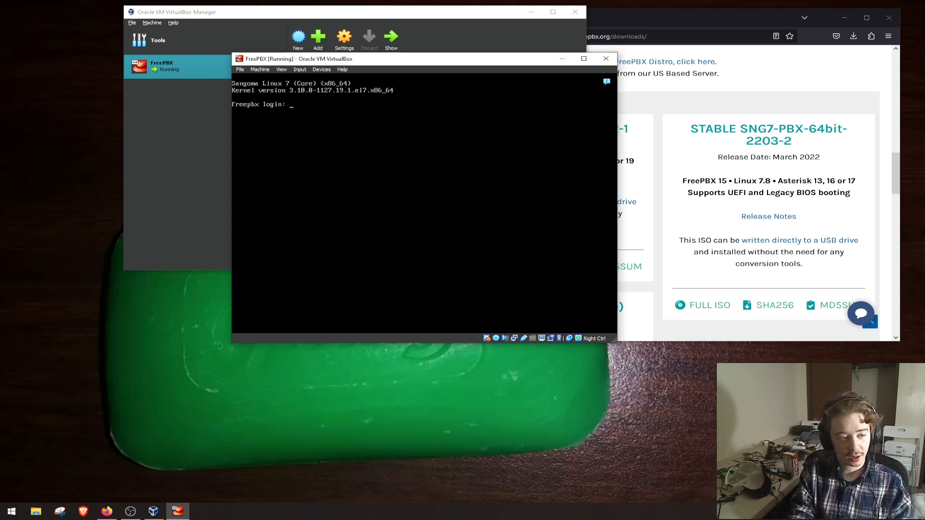
# - Log in to the FreePBX console as root with the root password
pyautogui.write('t')
pyautogui.press('Return')
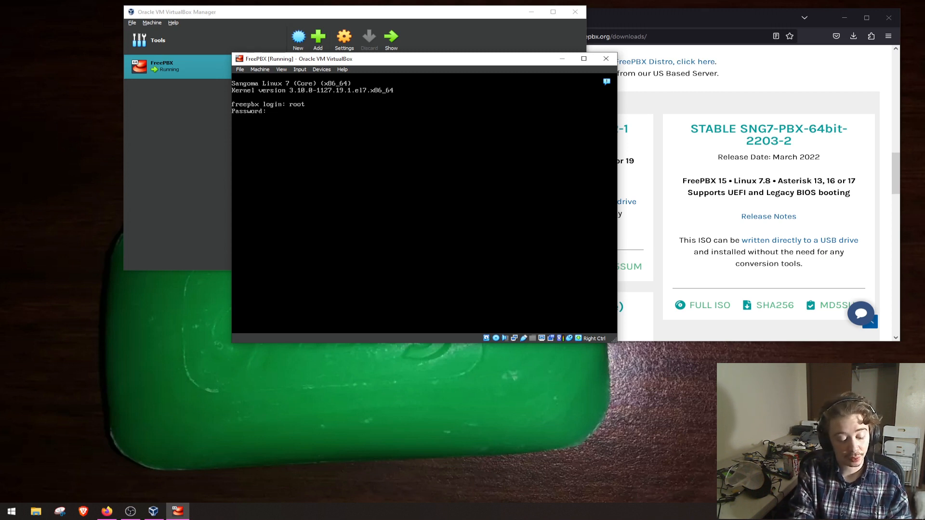
pyautogui.press('Return')
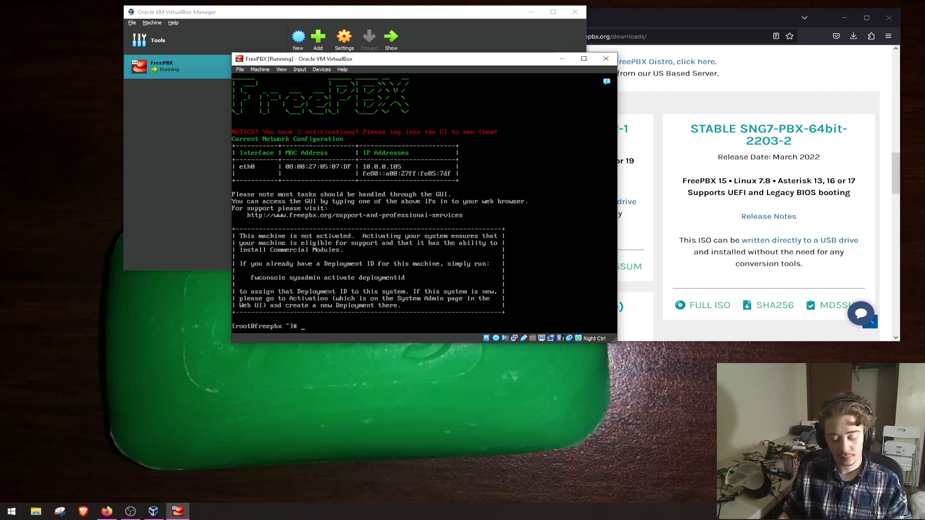
# - Move the virtual machine window clear of Firefox and open 10.0.0.105 in a new browser tab
pyautogui.moveTo(373, 62); pyautogui.dragTo(302, 62)
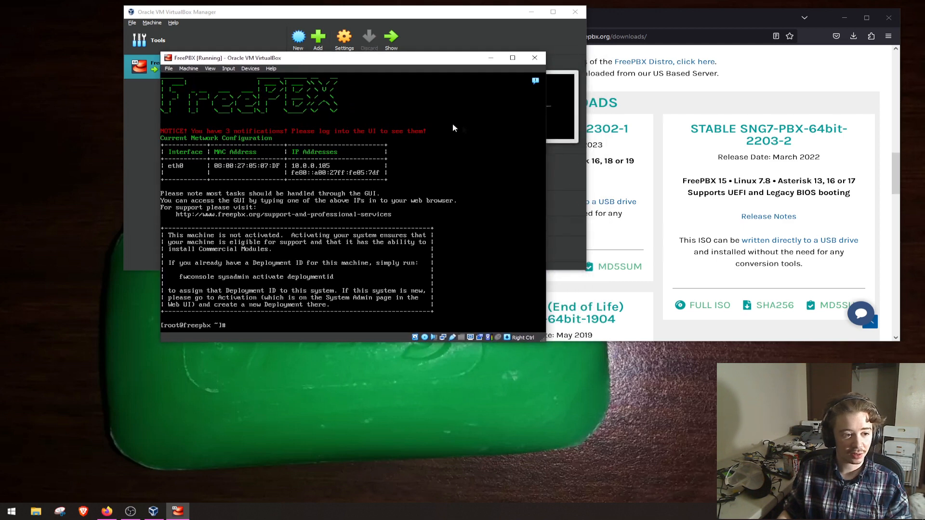
pyautogui.click(757, 103)
pyautogui.hotkey('ctrl', 't')
pyautogui.write('10.0.0.105')
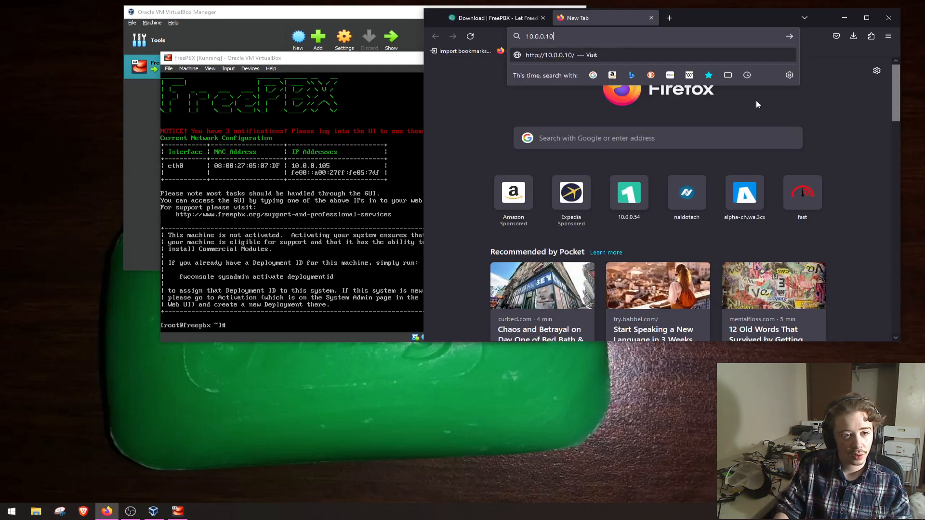
pyautogui.press('Return')
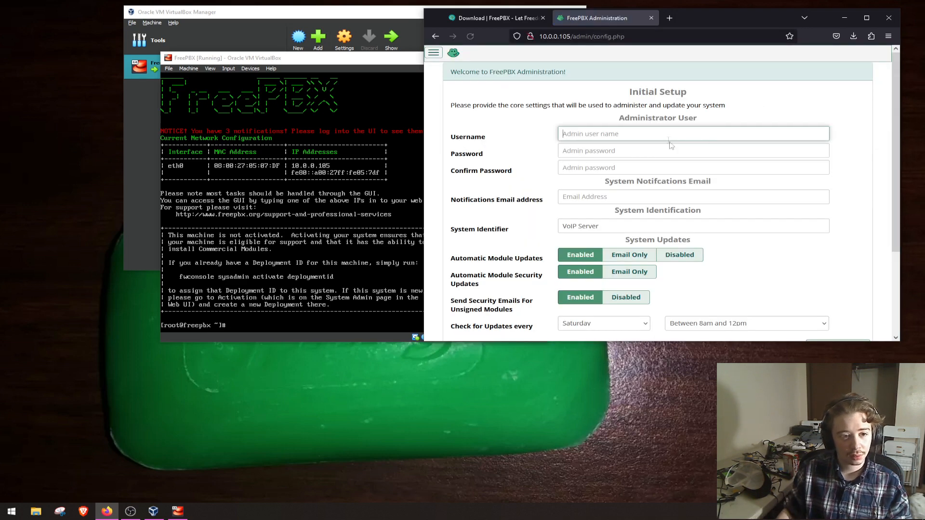
# - Enter the administrator username in the initial setup and fill both password fields with a browser-generated password
pyautogui.click(665, 137)
pyautogui.write('yeehawist')
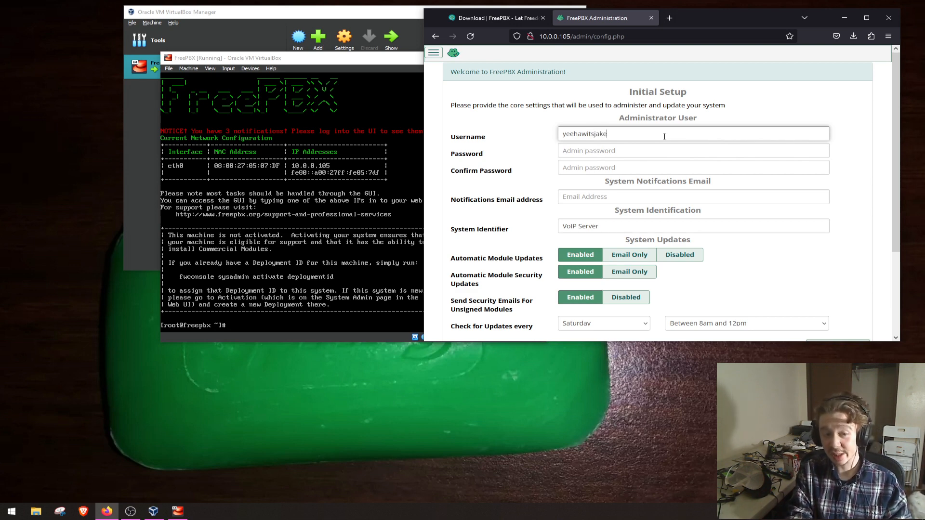
pyautogui.press('Tab')
pyautogui.press('Down')
pyautogui.press('Return')
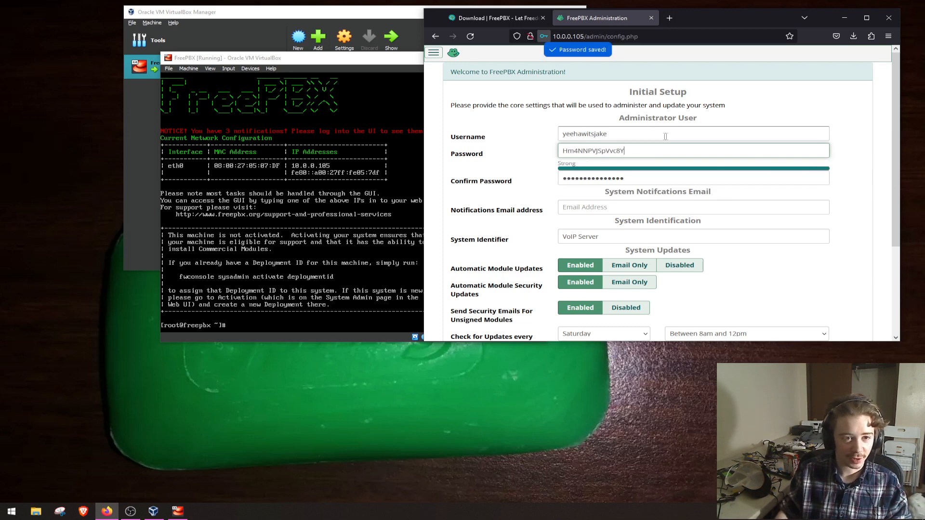
# - Enter a placeholder notifications email address and set the system identifier to Glabbagoop
pyautogui.scroll(-1, 666, 136)
pyautogui.click(624, 162)
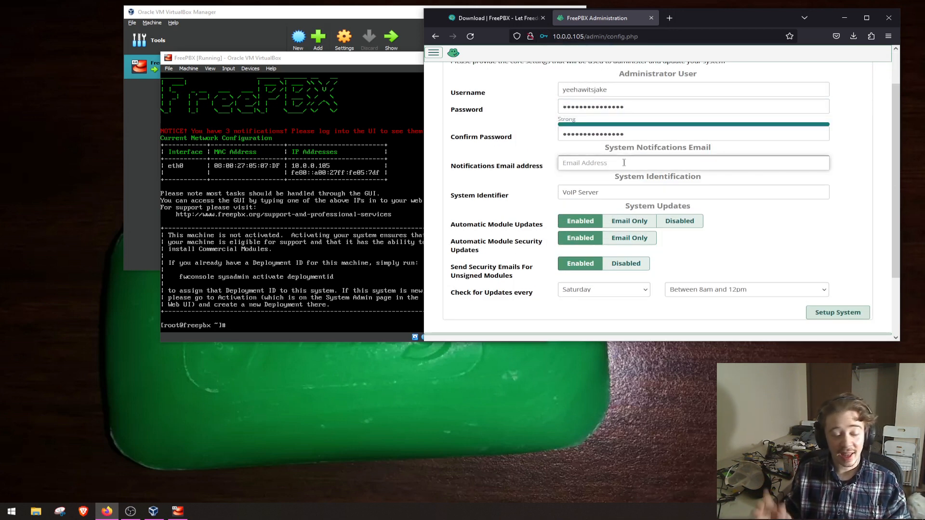
pyautogui.write('noemail@example.com')
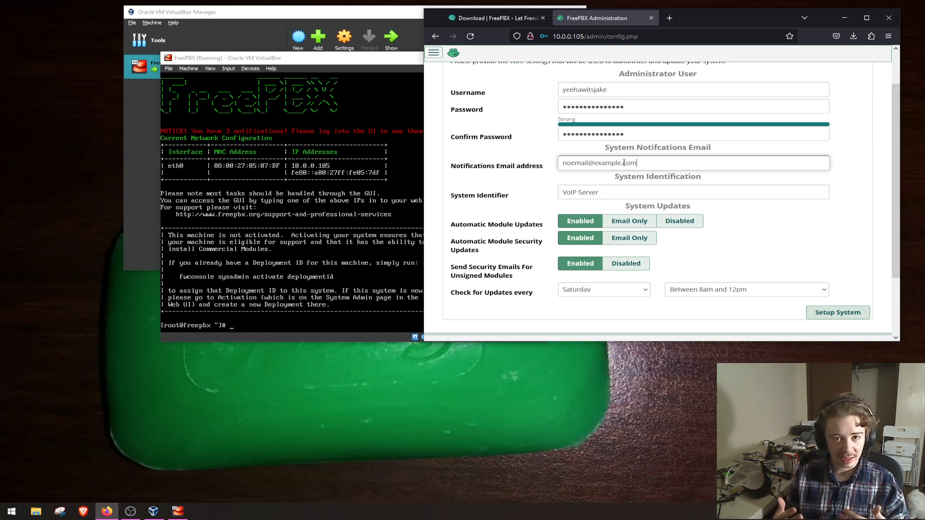
pyautogui.doubleClick(614, 189)
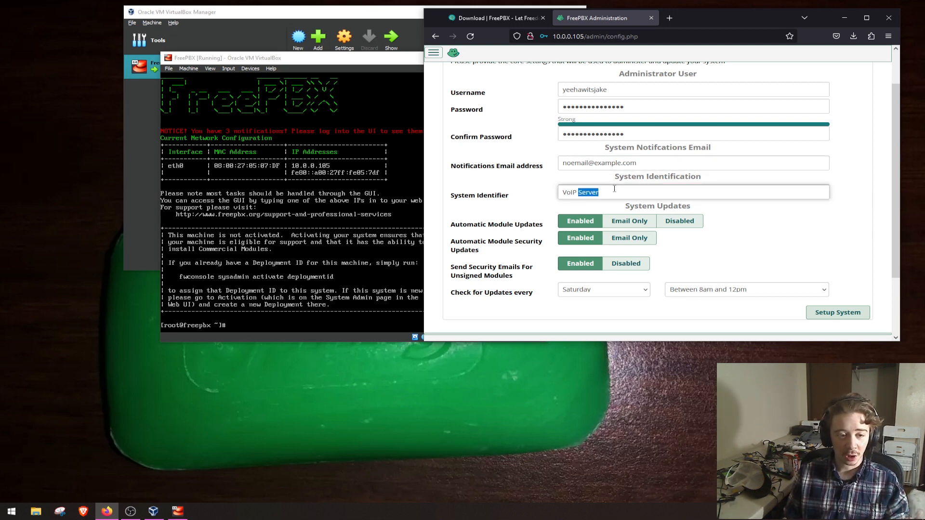
pyautogui.tripleClick(614, 188)
pyautogui.press('BackSpace')
pyautogui.write('Glabbagoop')
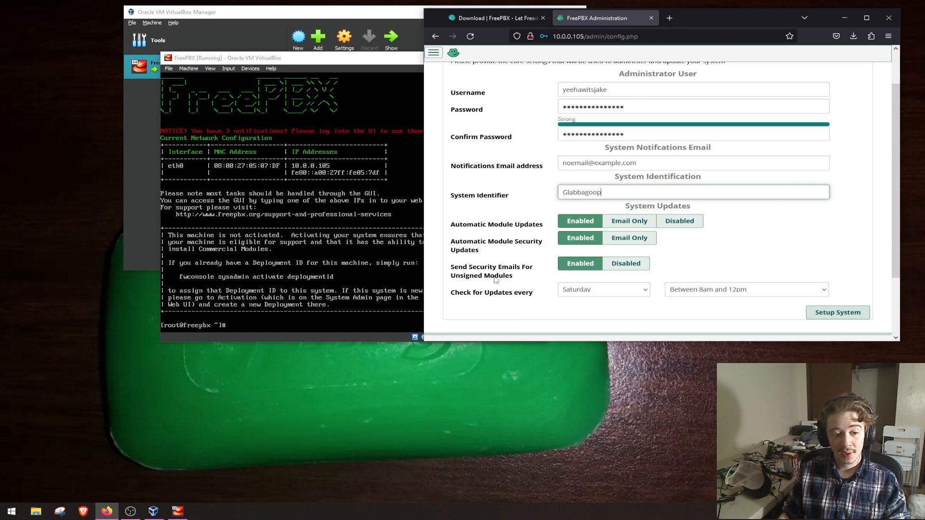
# - Disable security emails for unsigned modules and submit the initial system setup
pyautogui.click(620, 271)
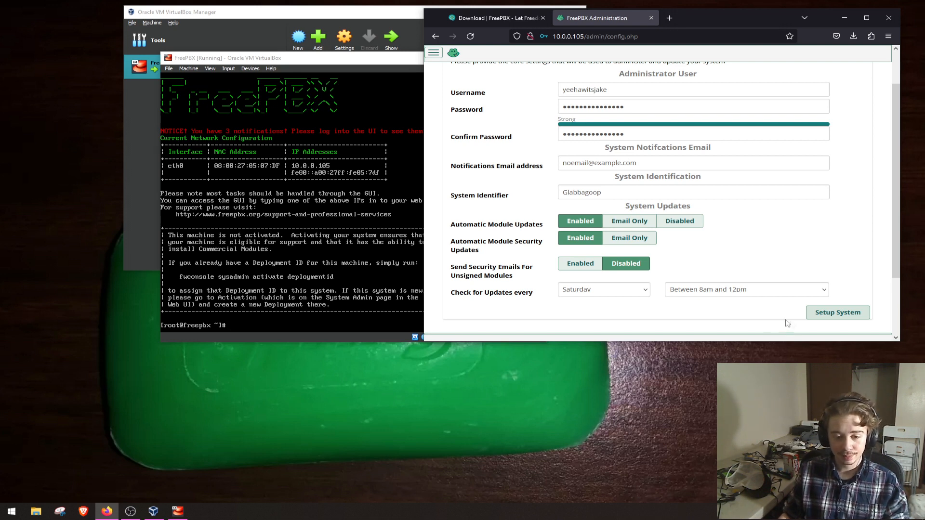
pyautogui.click(823, 311)
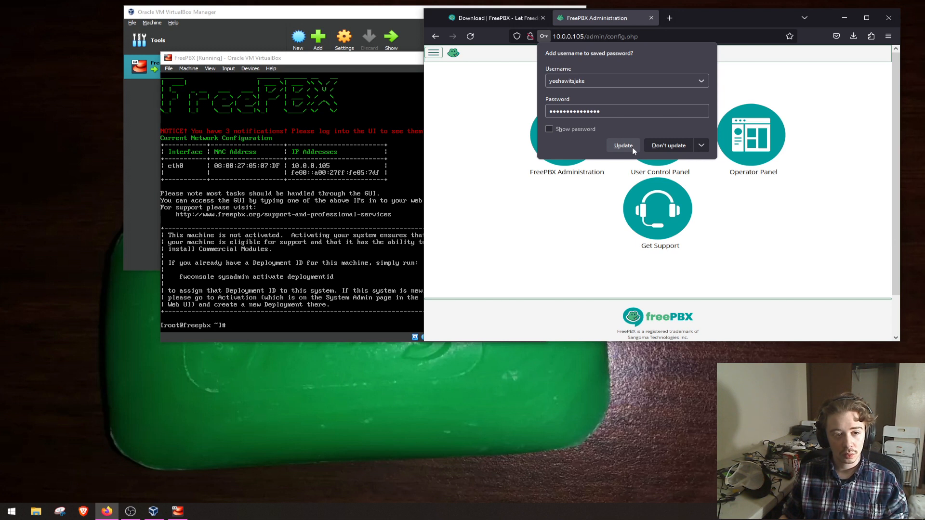
# - Update the browser's saved login and sign in to FreePBX Administration with the filled-in credentials
pyautogui.click(588, 129)
pyautogui.click(617, 145)
pyautogui.click(580, 141)
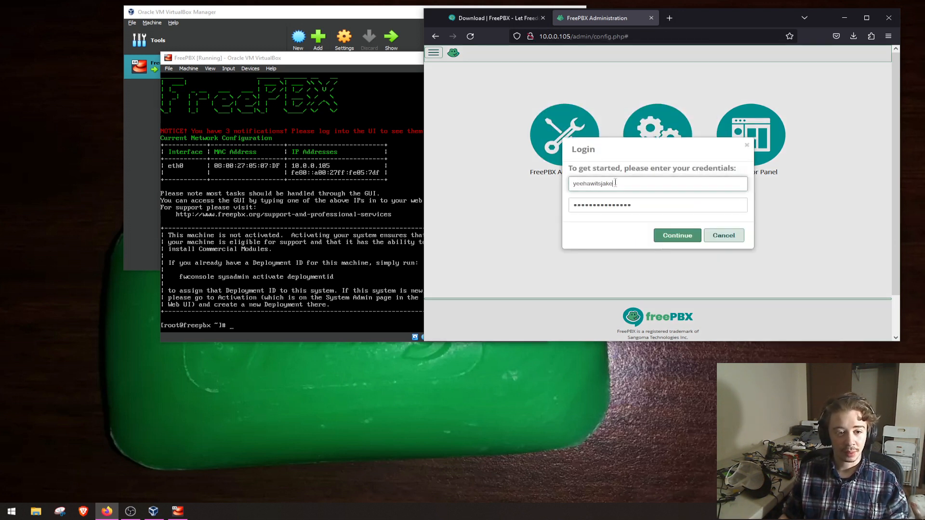
pyautogui.click(673, 239)
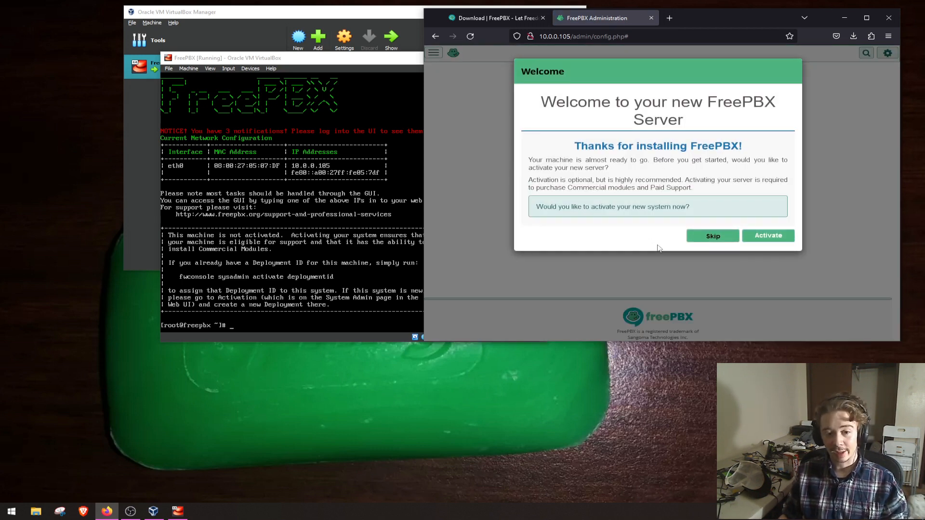
# - Skip the activation and promotional offers, and submit English prompts and English (United States) as the default locales
pyautogui.click(696, 241)
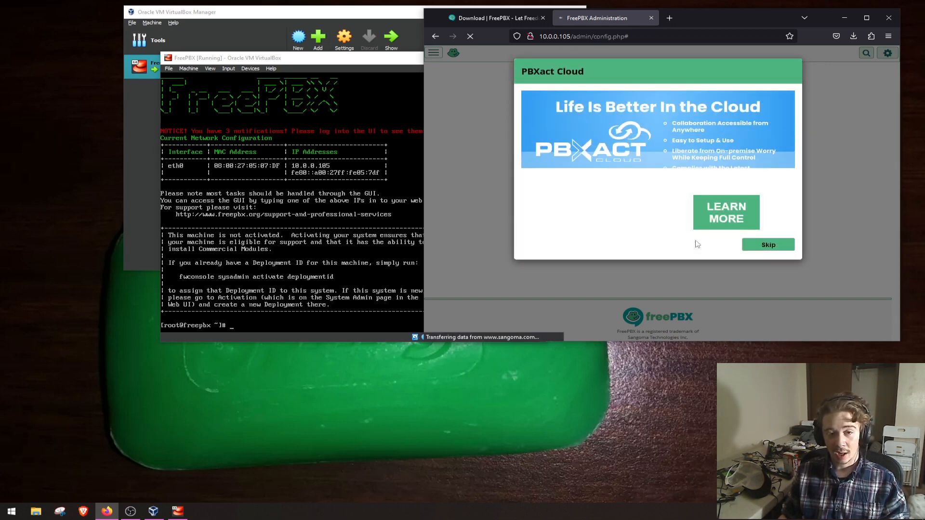
pyautogui.click(752, 247)
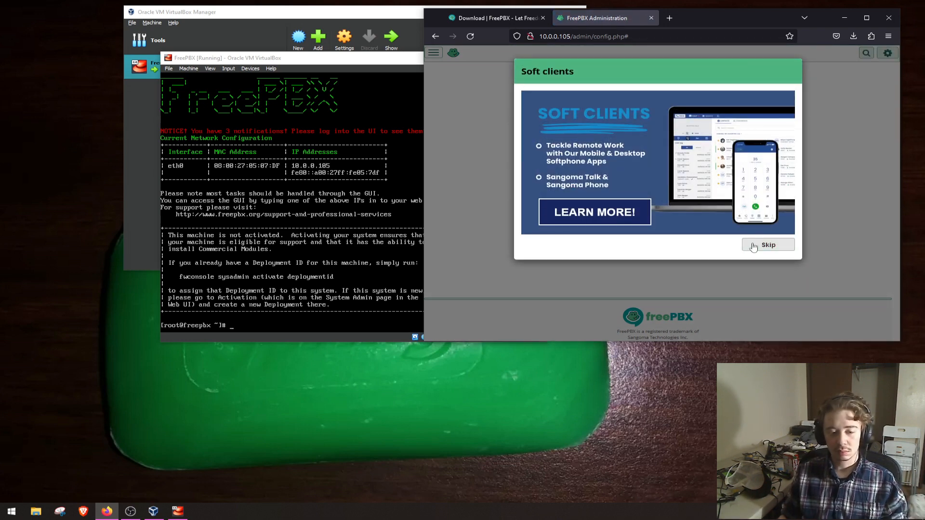
pyautogui.click(754, 247)
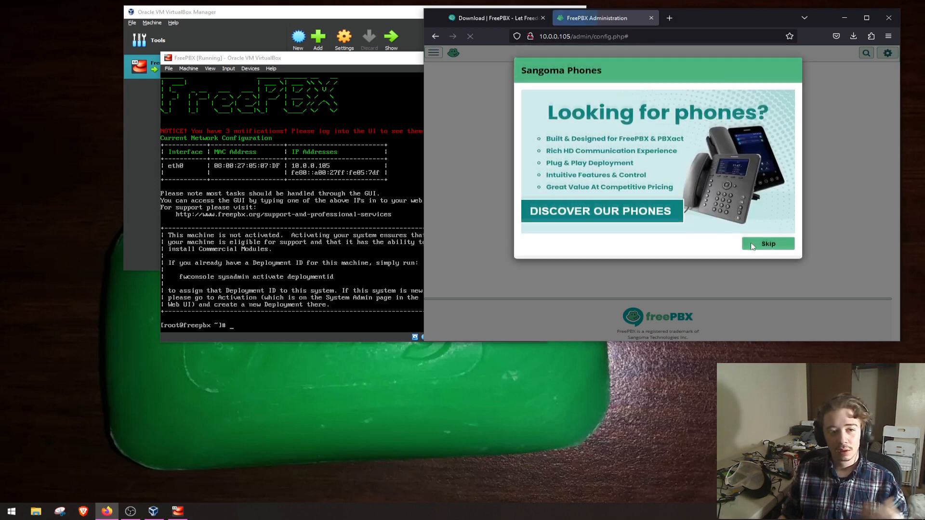
pyautogui.click(753, 246)
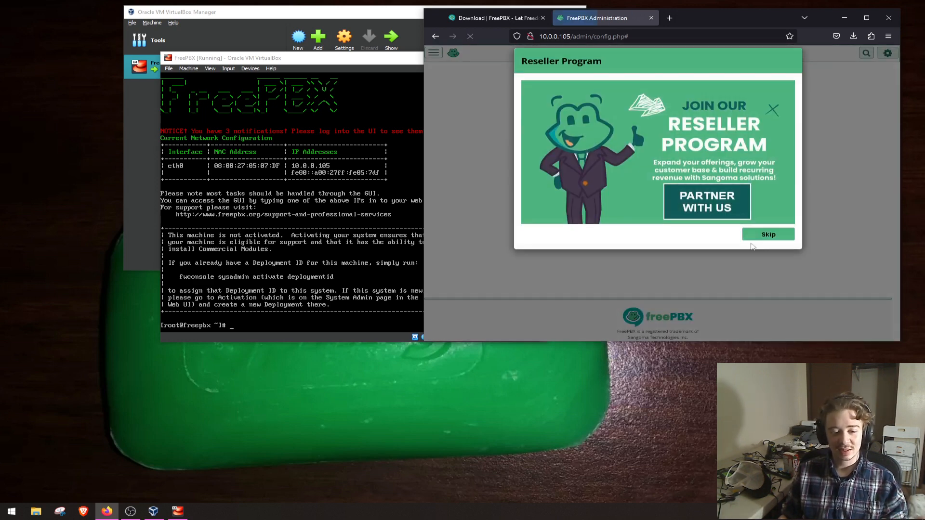
pyautogui.click(752, 247)
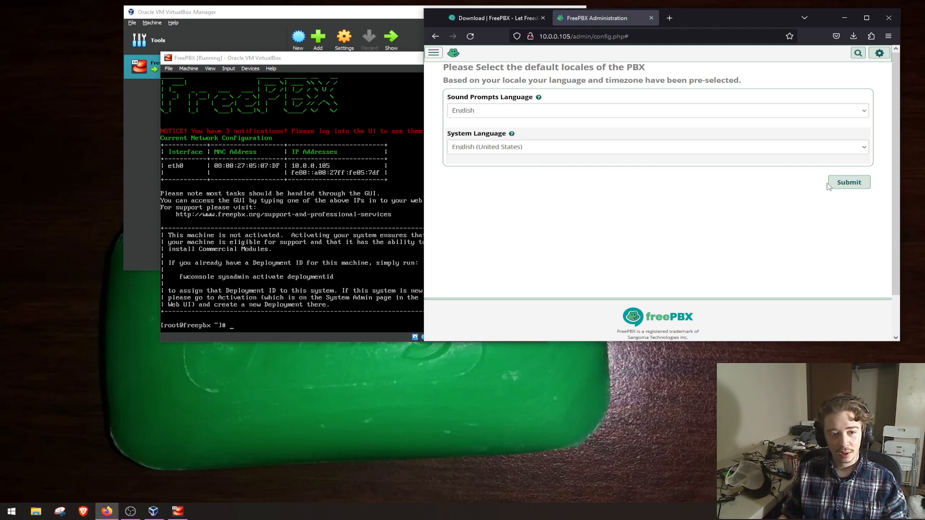
pyautogui.click(846, 182)
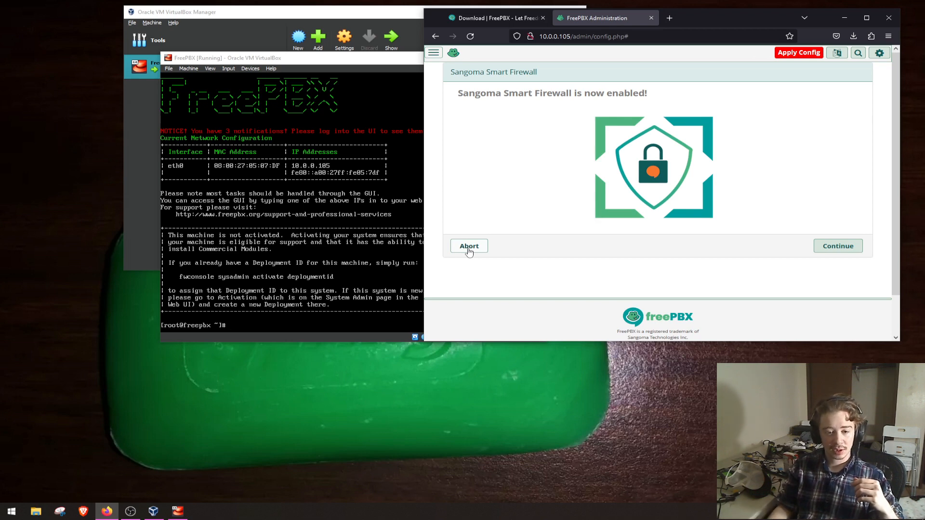
# - Abort the Sangoma Smart Firewall setup, resending the page data, and decline the SIPStation trial to reach the dashboard
pyautogui.click(468, 248)
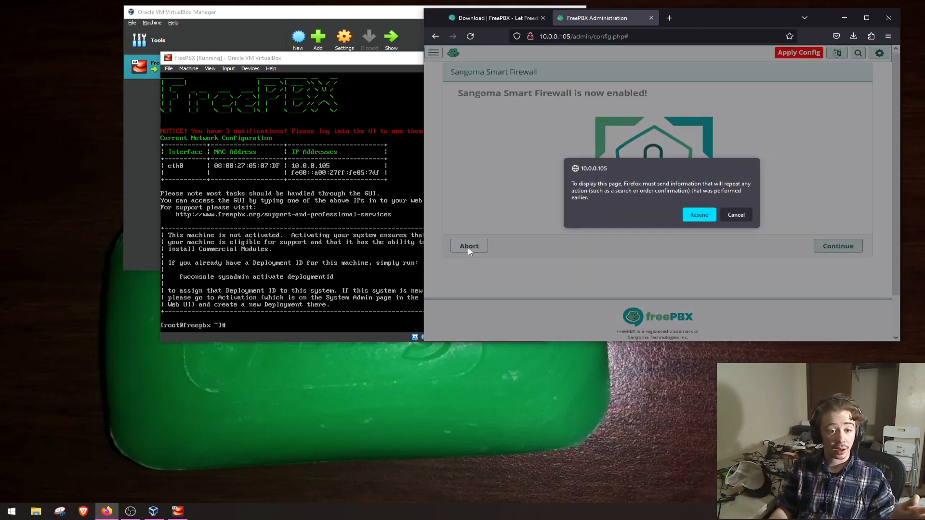
pyautogui.click(699, 214)
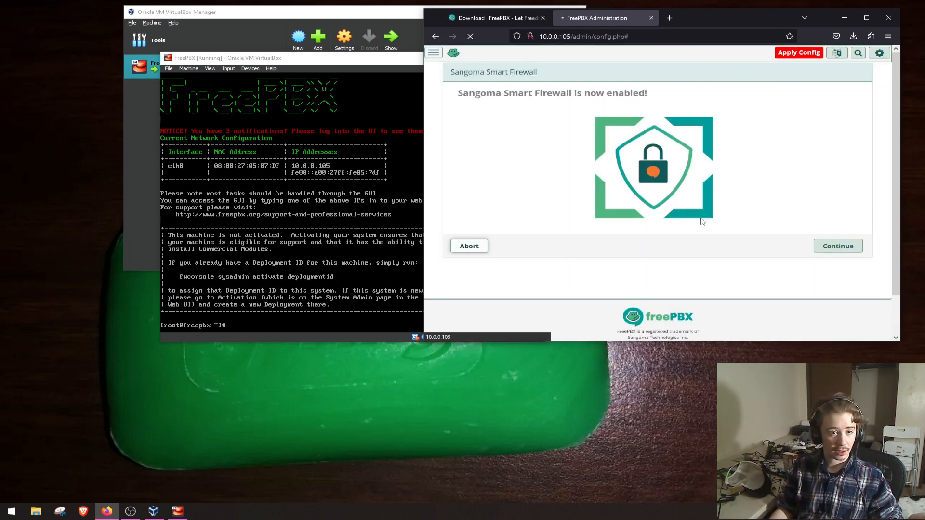
pyautogui.scroll(-4, 699, 227)
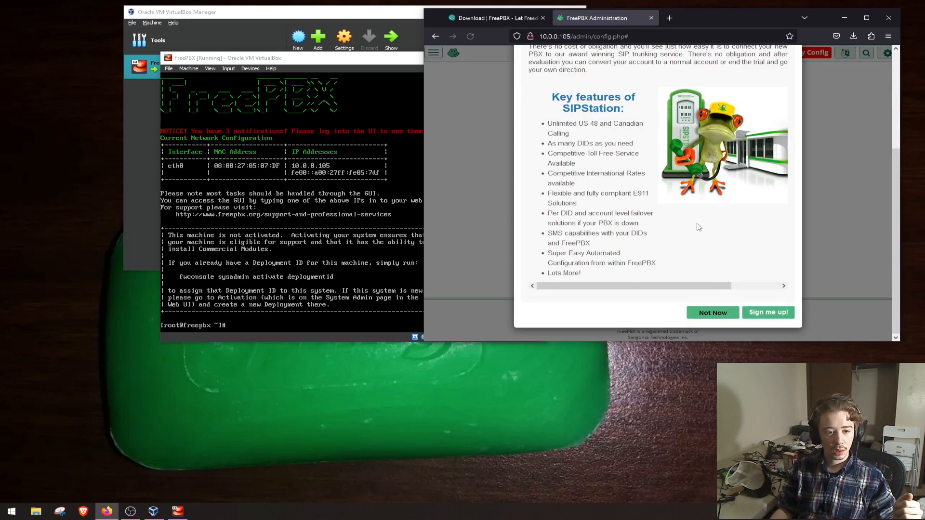
pyautogui.click(708, 317)
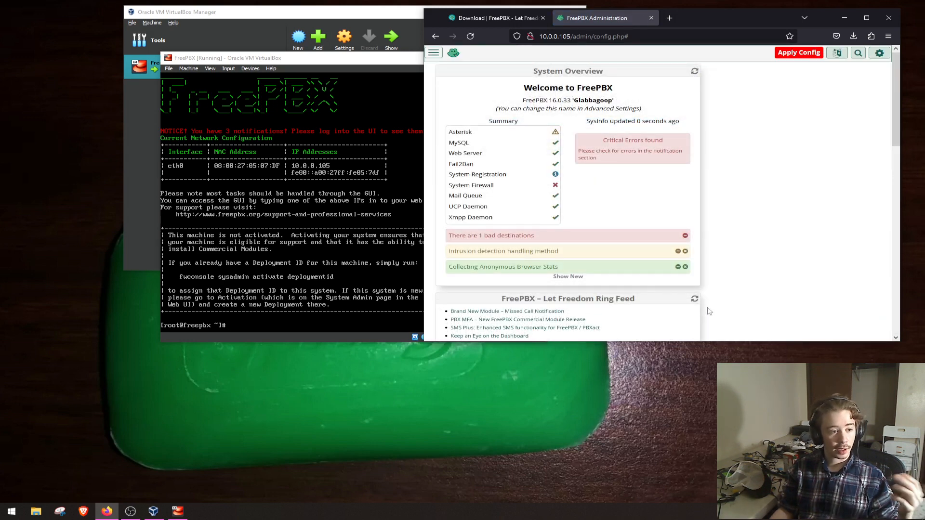
# - Minimize the VirtualBox virtual machine and manager windows, and maximize the browser showing the FreePBX dashboard
pyautogui.click(354, 66)
pyautogui.click(490, 59)
pyautogui.click(391, 14)
pyautogui.click(530, 13)
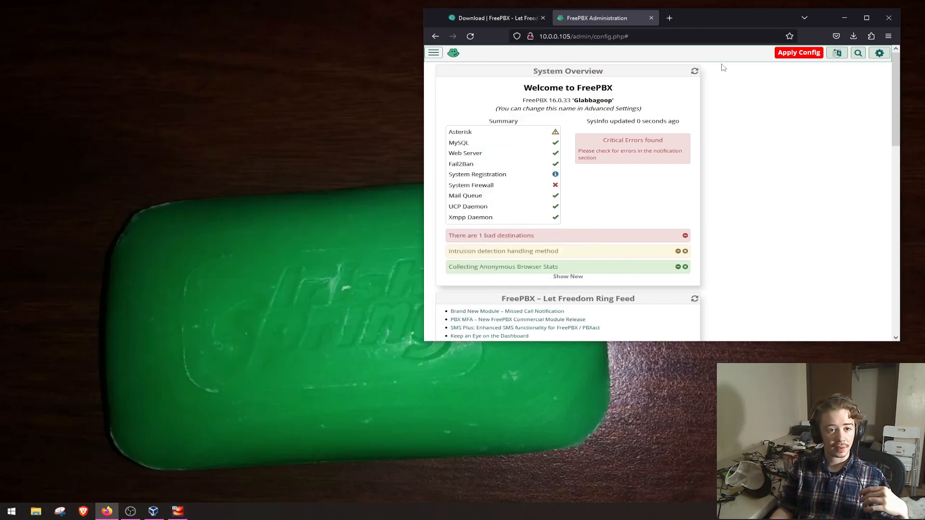
pyautogui.doubleClick(704, 13)
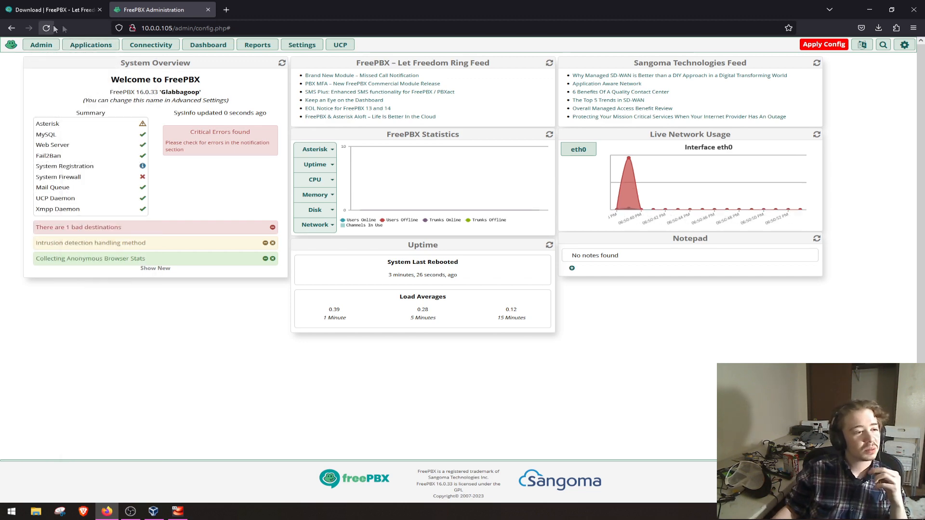
# - Open the FreePBX Trunks page, and load the voip.ms website in a new browser tab
pyautogui.moveTo(151, 45)
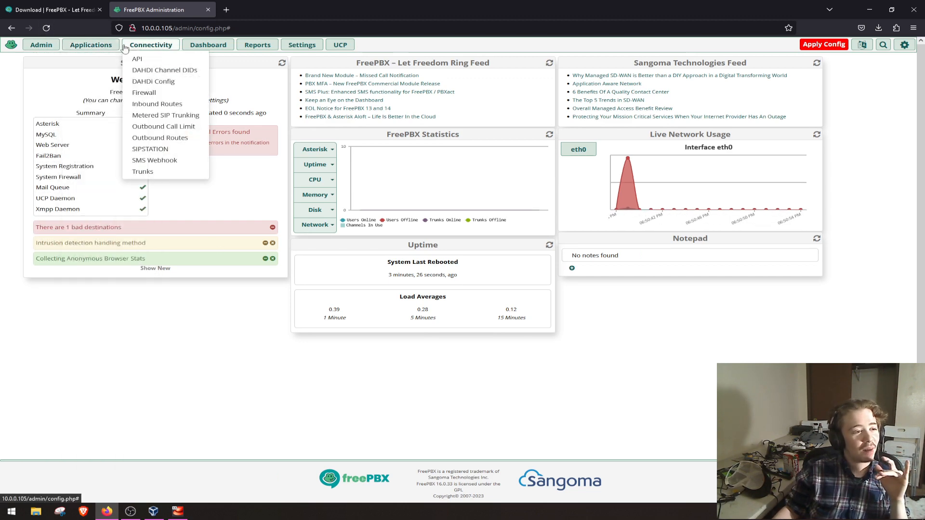
pyautogui.click(143, 172)
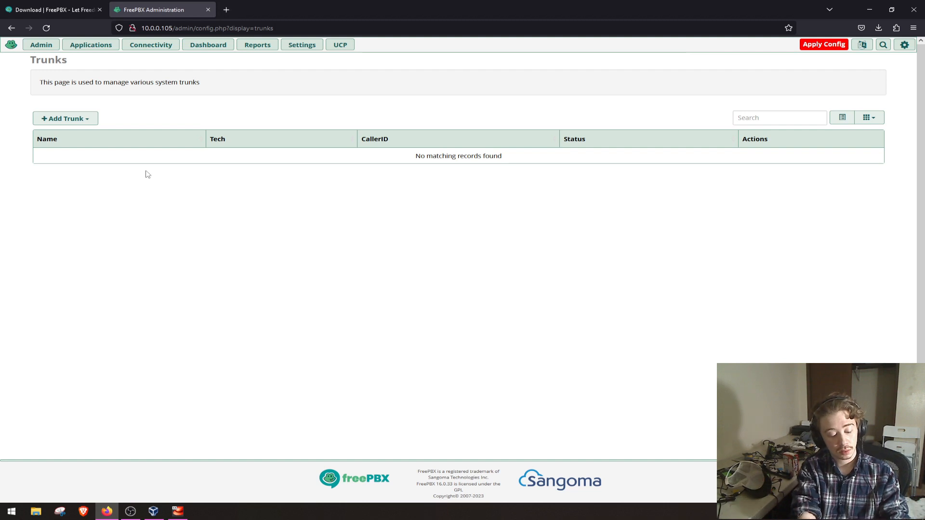
pyautogui.hotkey('ctrl', 't')
pyautogui.write('voip.ms')
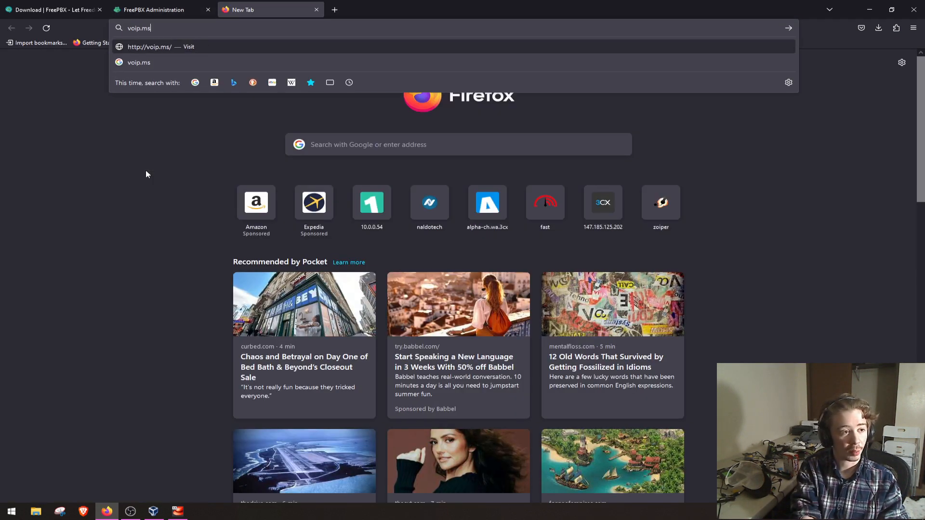
pyautogui.press('Return')
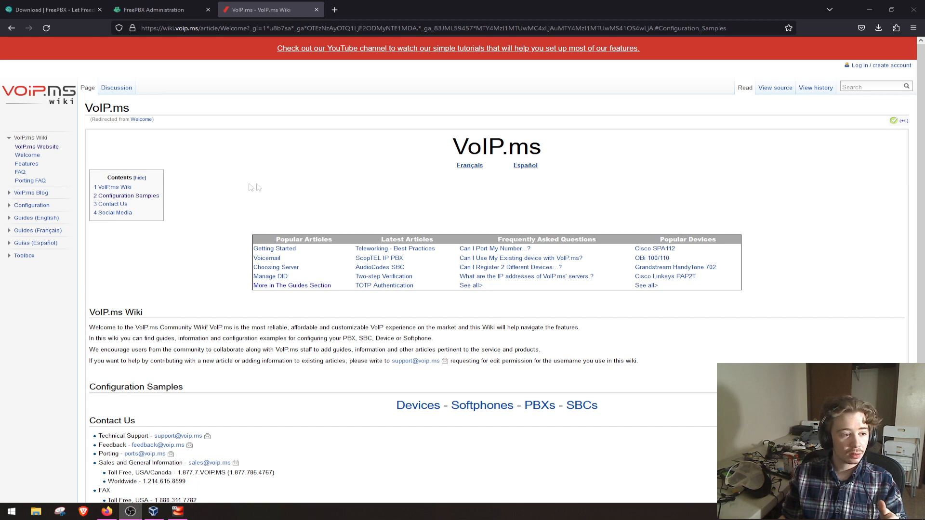
# - Open the FreePBX / PBX in a Flash configuration article from the VoIP.ms wiki's PBXs page and read its Creating a Trunk section
pyautogui.click(149, 199)
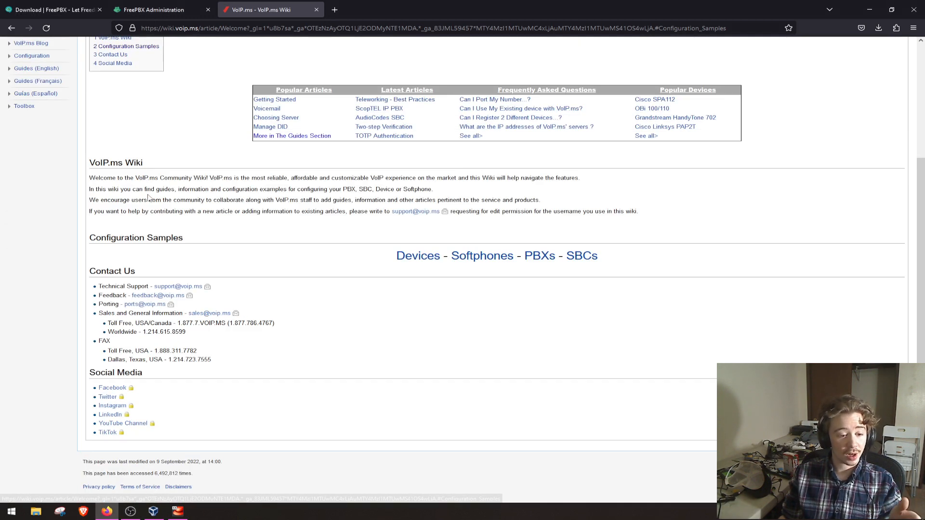
pyautogui.click(538, 263)
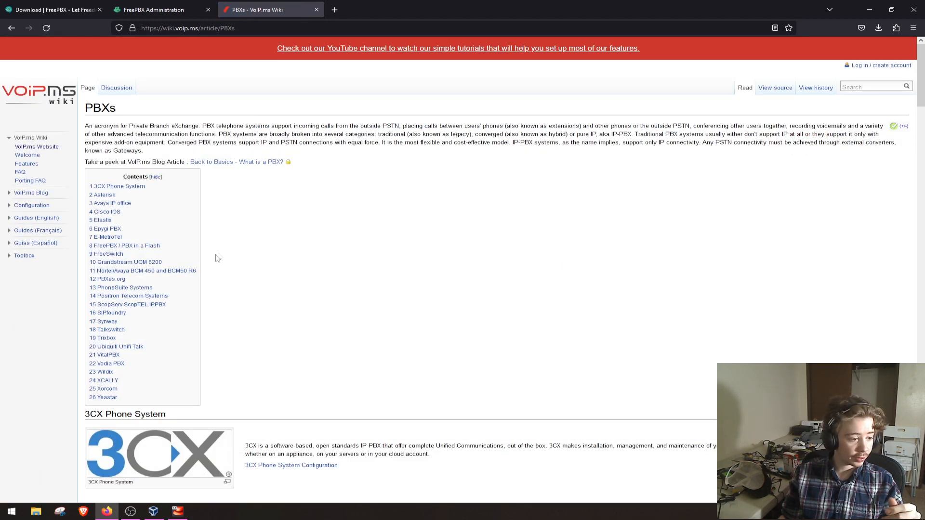
pyautogui.click(101, 246)
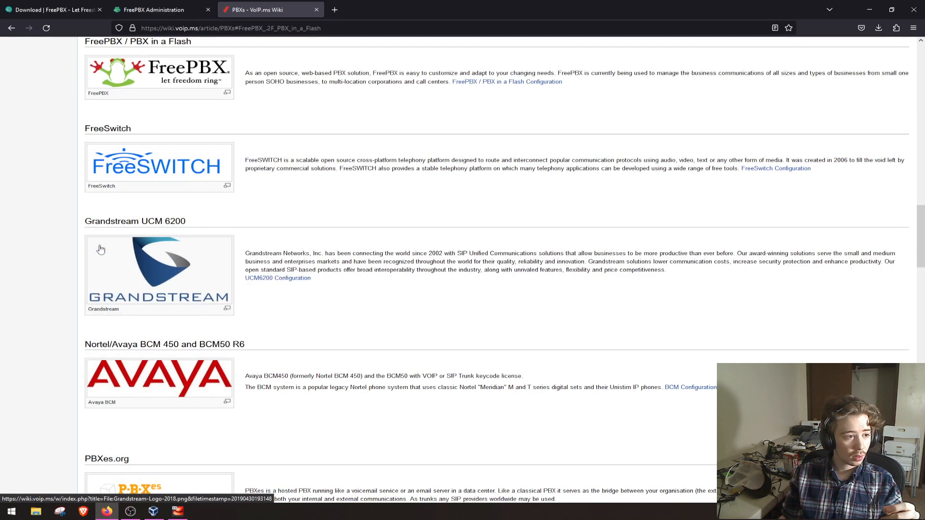
pyautogui.click(466, 83)
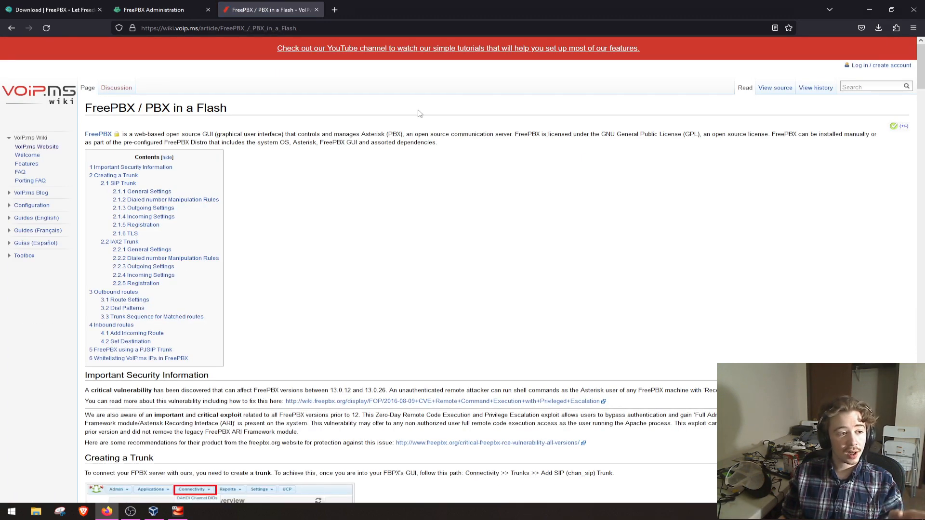
pyautogui.scroll(-5, 419, 113)
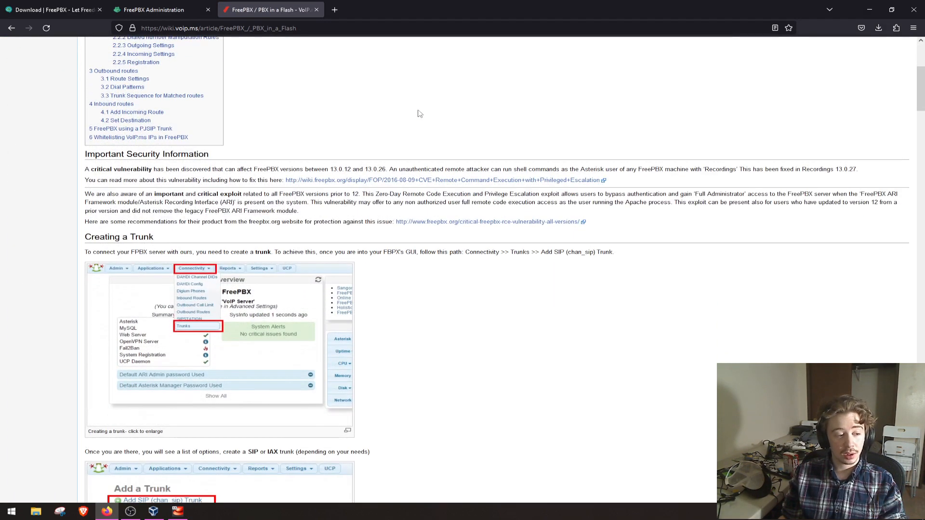
pyautogui.scroll(-1, 419, 113)
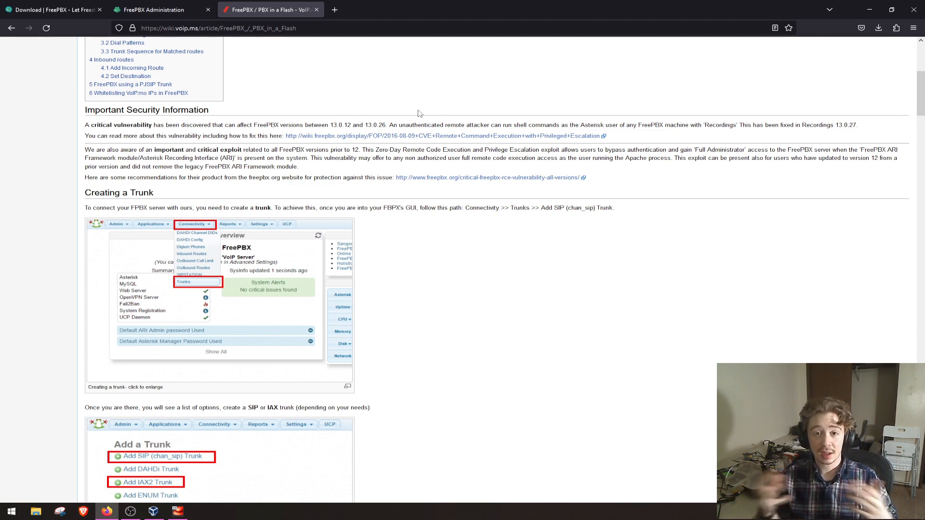
pyautogui.scroll(-3, 418, 113)
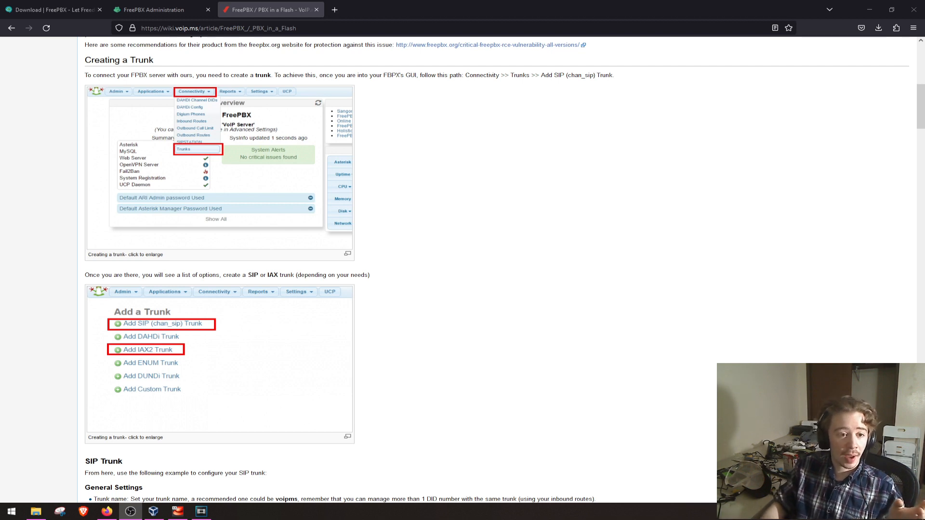
# - Start adding an IAX2 trunk in FreePBX and name it VoipMS, leaving Outbound CallerID and Maximum Channels blank
pyautogui.click(124, 14)
pyautogui.click(73, 118)
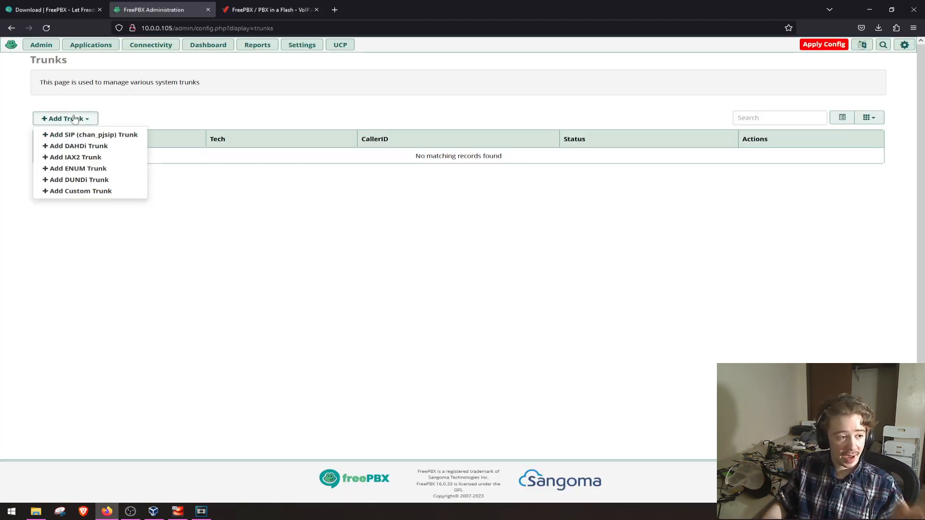
pyautogui.click(79, 158)
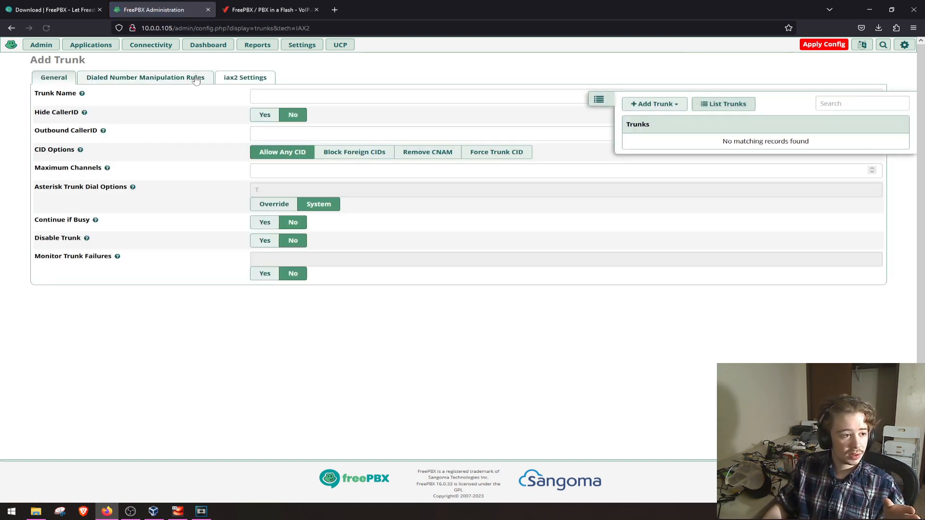
pyautogui.click(294, 92)
pyautogui.write('VoipMS')
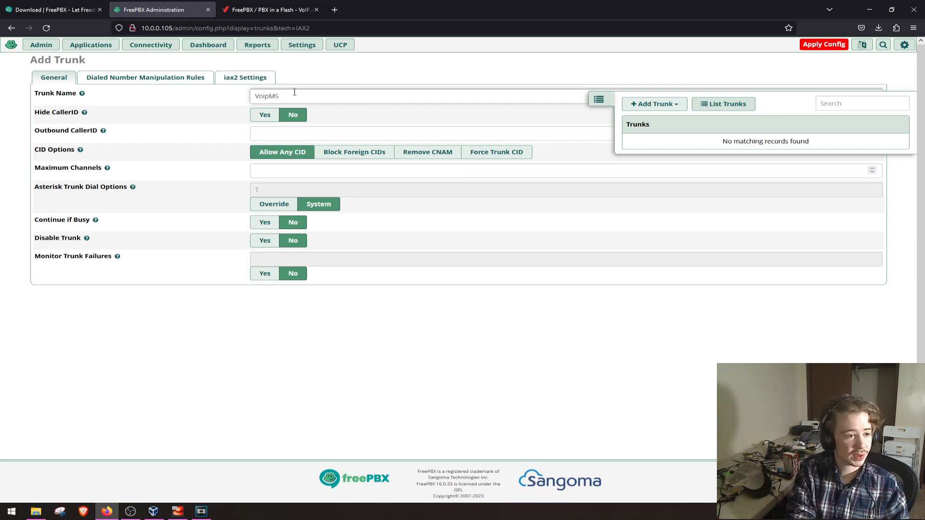
pyautogui.press('Tab')
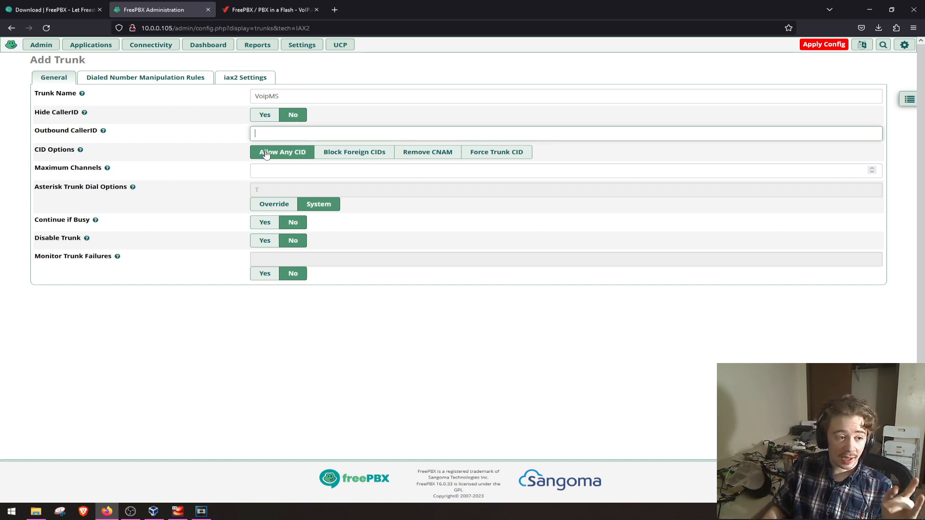
pyautogui.click(277, 167)
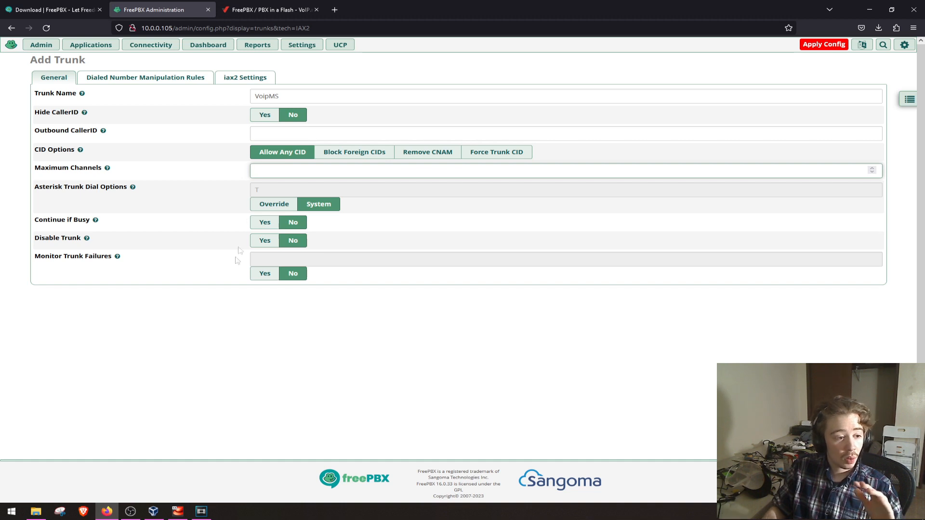
# - Generate the trunk's dial patterns for 7, 10 and 11 digits plus US toll-free numbers, with US Emergency excluded
pyautogui.click(182, 83)
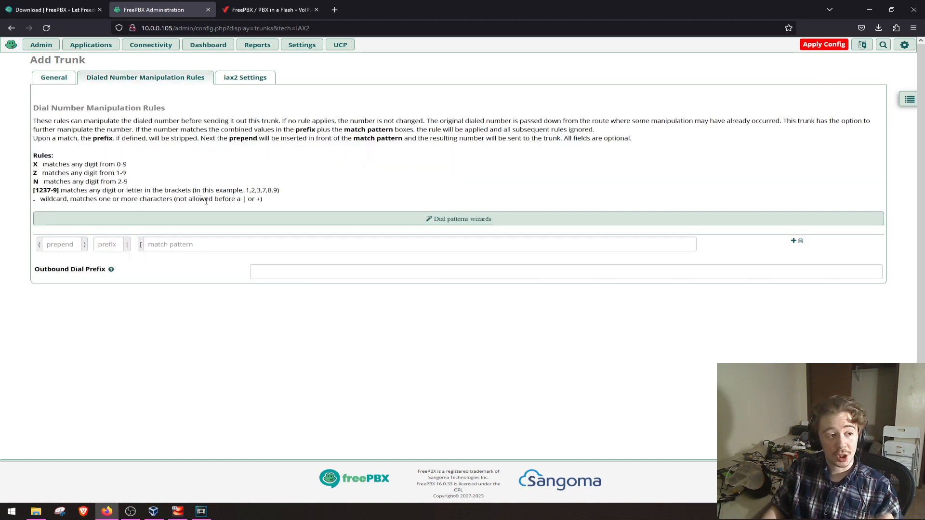
pyautogui.click(223, 218)
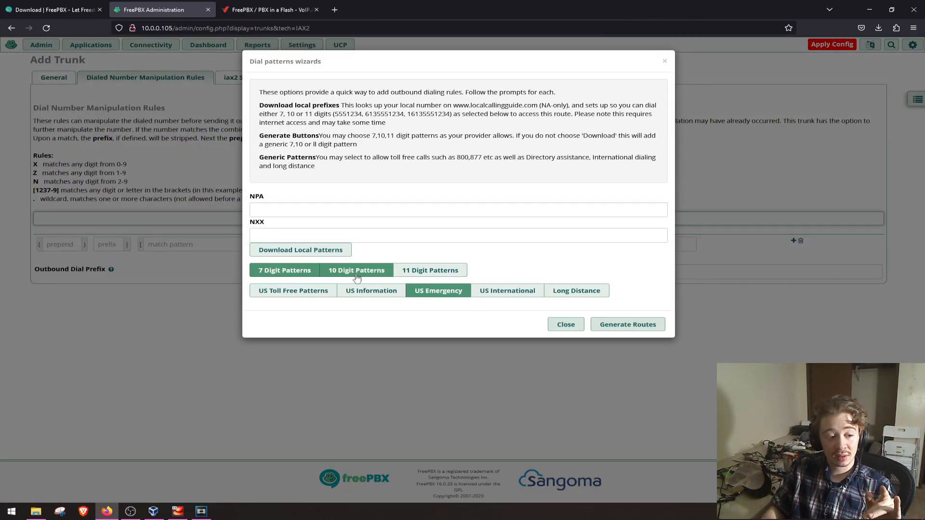
pyautogui.click(430, 275)
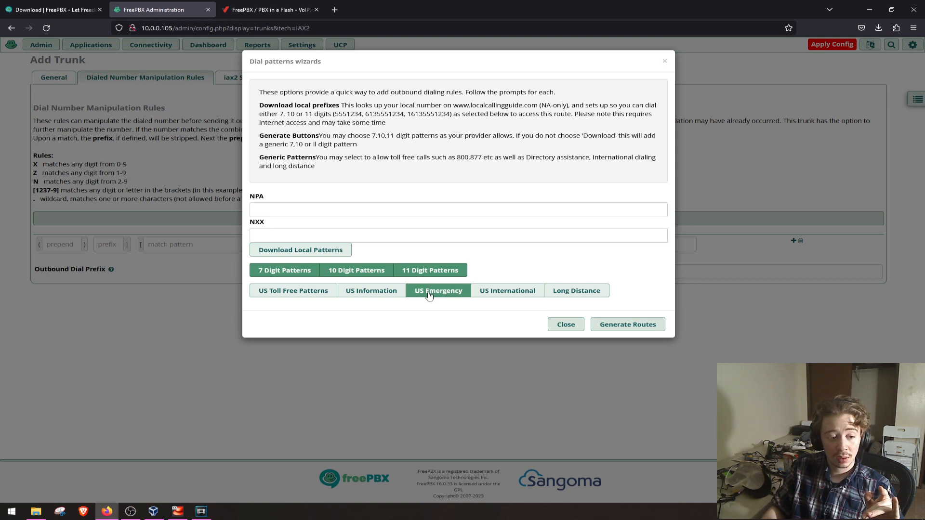
pyautogui.click(428, 295)
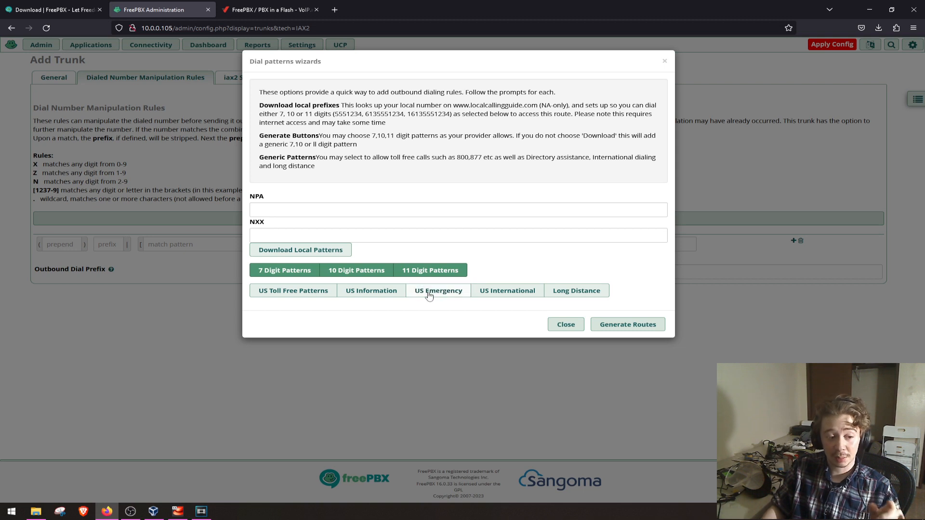
pyautogui.click(325, 294)
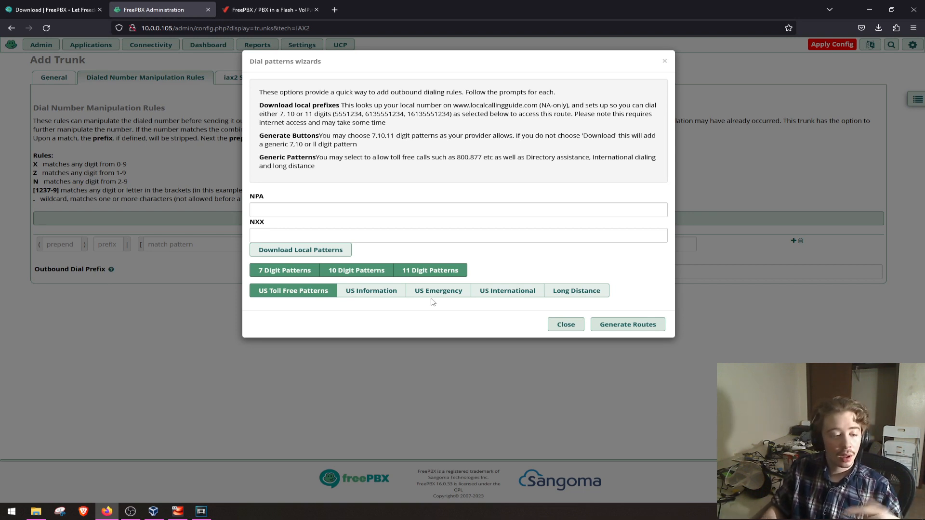
pyautogui.click(627, 325)
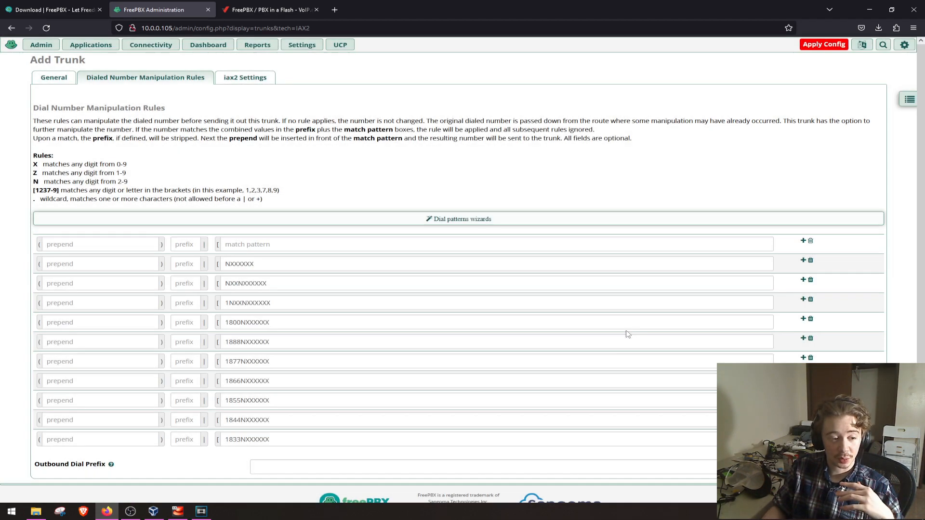
pyautogui.scroll(-2, 550, 361)
pyautogui.scroll(2, 442, 392)
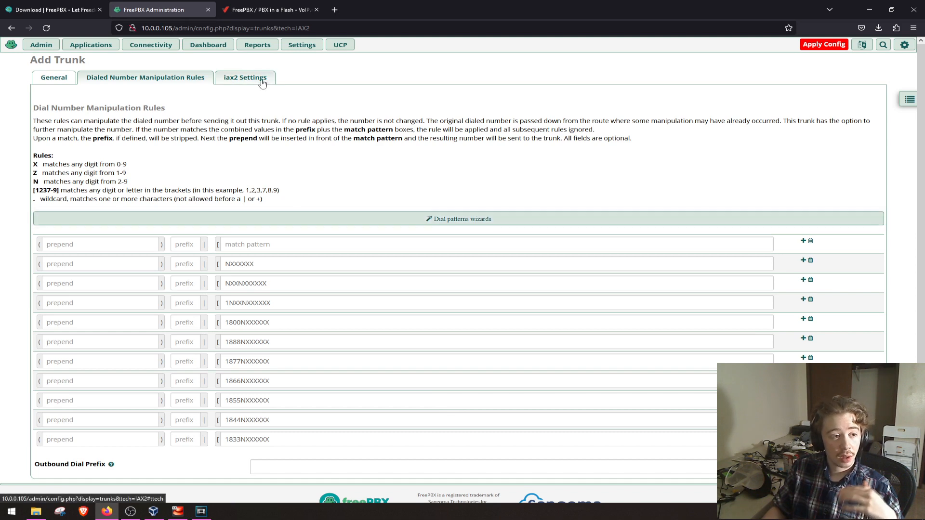
# - Open the trunk's outgoing iax2 settings and look up the IAX2 Trunk instructions in the VoIP.ms wiki article
pyautogui.click(245, 78)
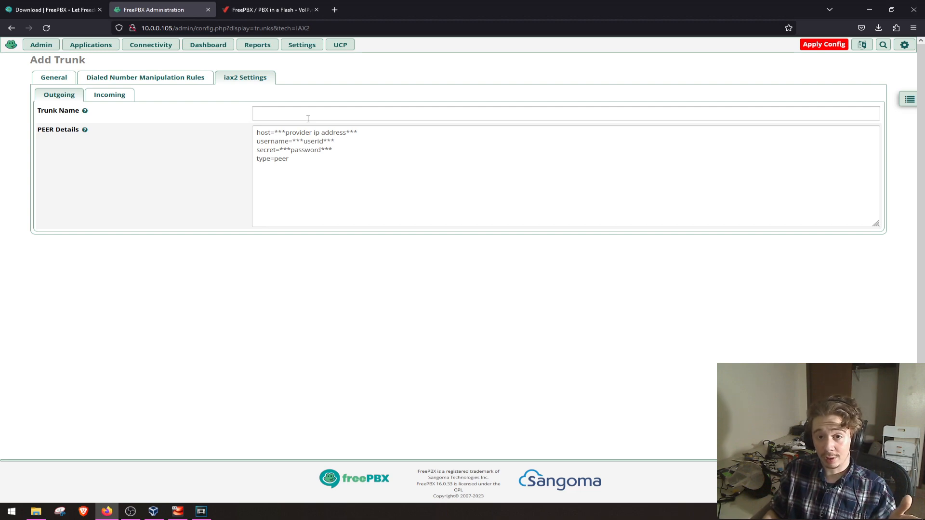
pyautogui.click(256, 11)
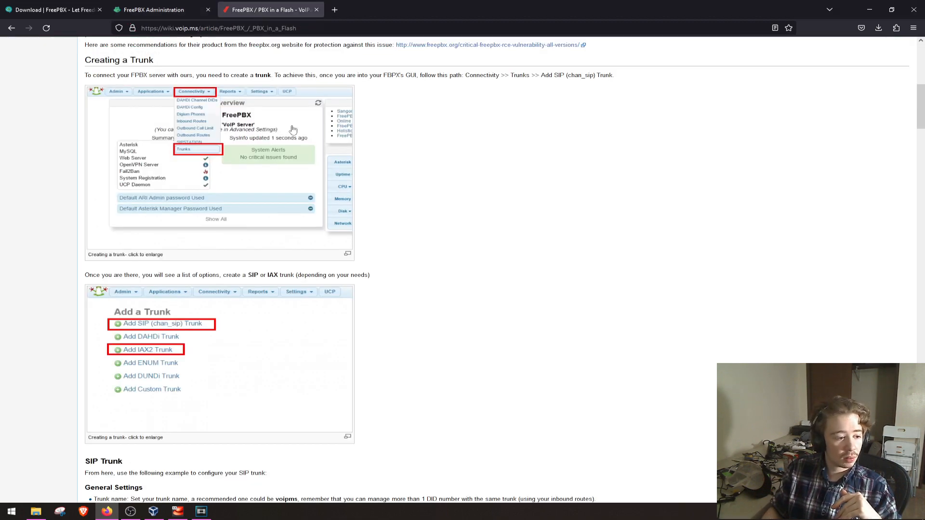
pyautogui.scroll(-5, 301, 140)
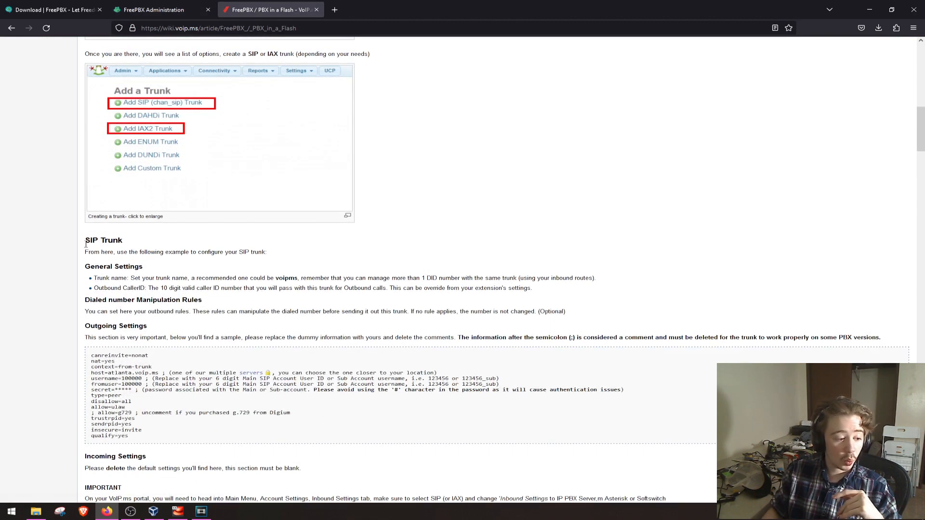
pyautogui.scroll(-10, 213, 252)
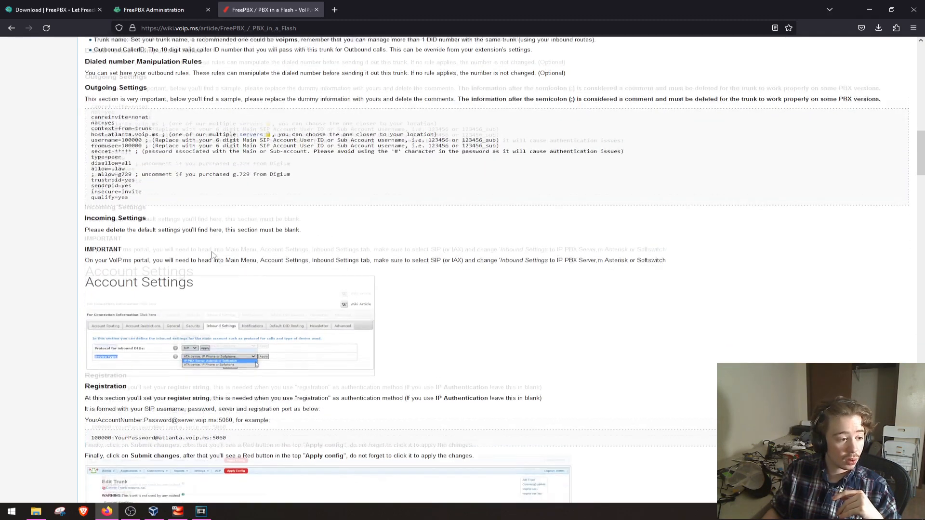
pyautogui.scroll(-15, 213, 252)
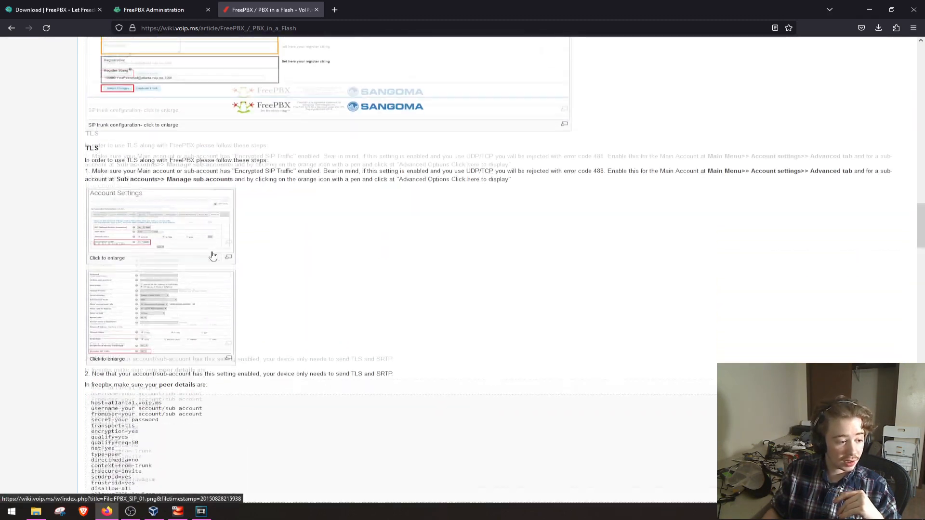
pyautogui.scroll(-6, 213, 252)
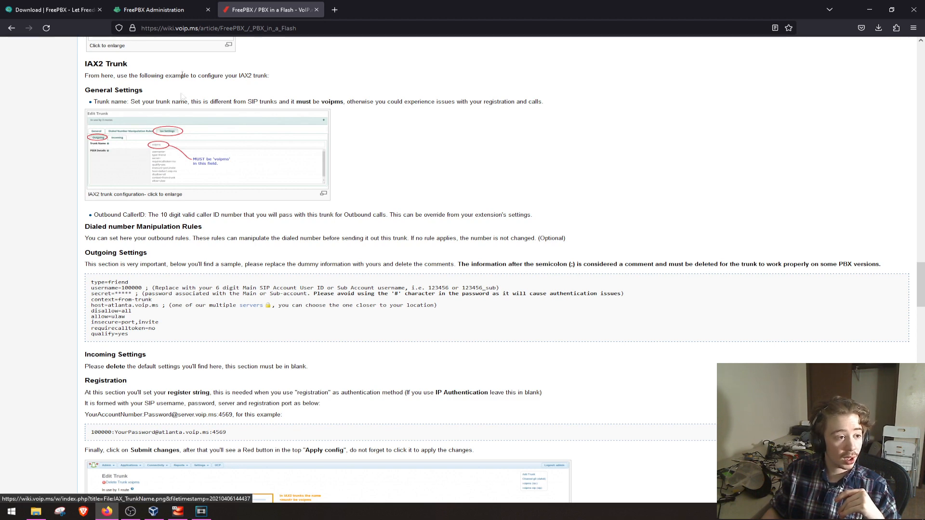
# - Set the trunk name in the outgoing iax2 settings to voipms
pyautogui.click(154, 9)
pyautogui.click(313, 116)
pyautogui.write('voipms')
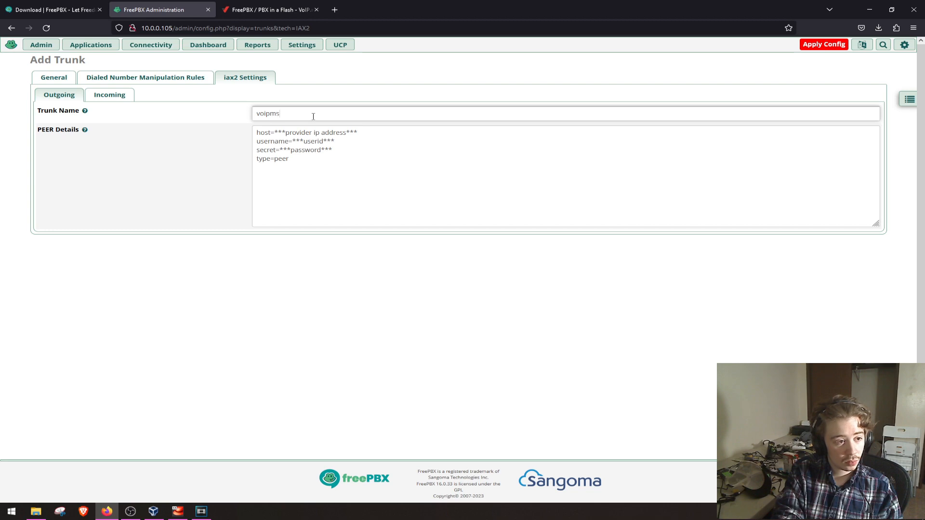
# - Replace the outgoing PEER Details with the sample Outgoing Settings block copied from the VoIP.ms wiki's IAX2 Trunk section
pyautogui.click(267, 15)
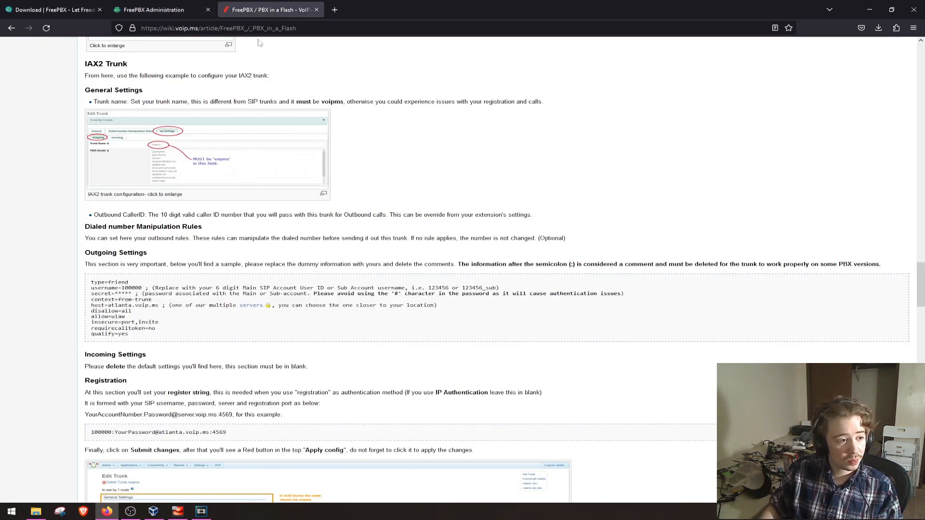
pyautogui.scroll(-2, 359, 99)
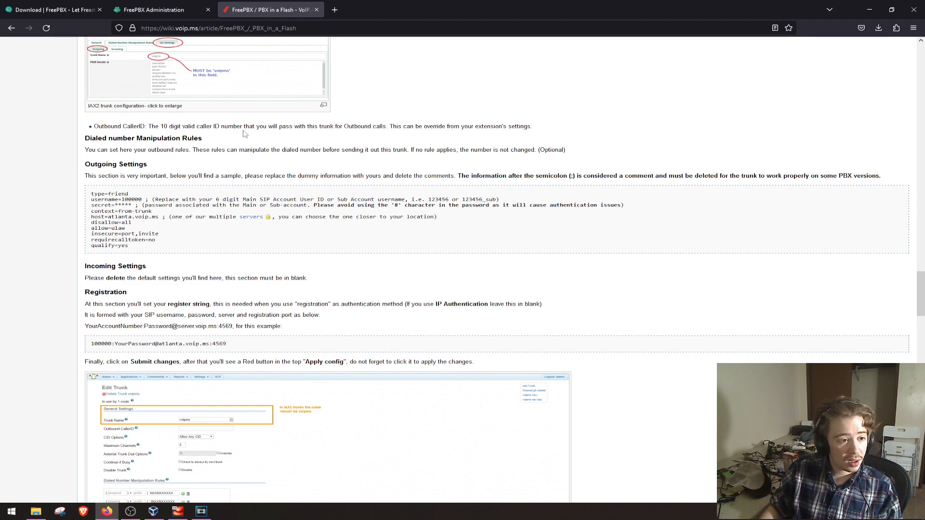
pyautogui.scroll(-1, 244, 129)
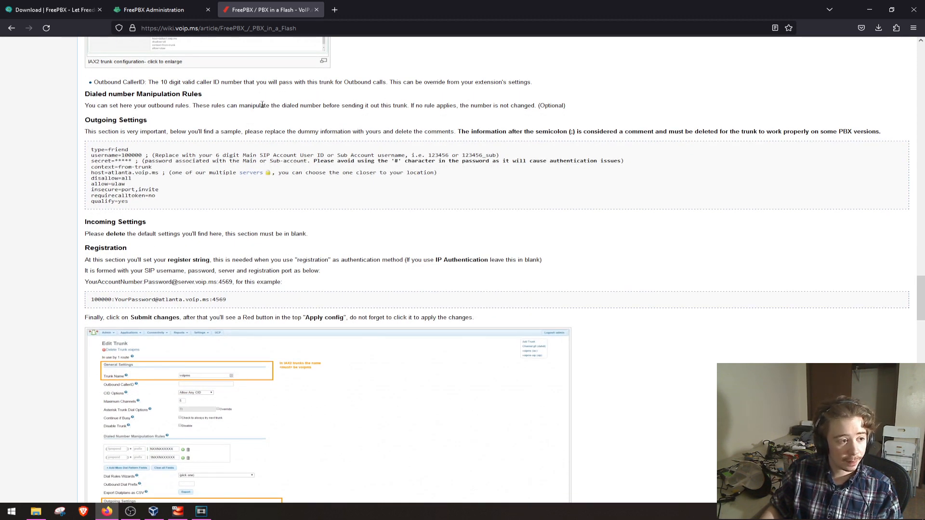
pyautogui.scroll(-1, 263, 104)
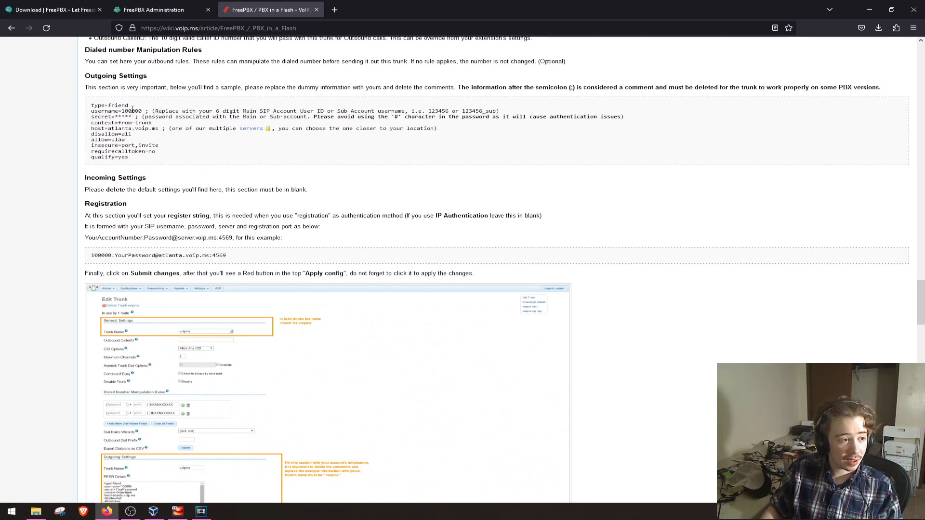
pyautogui.click(164, 10)
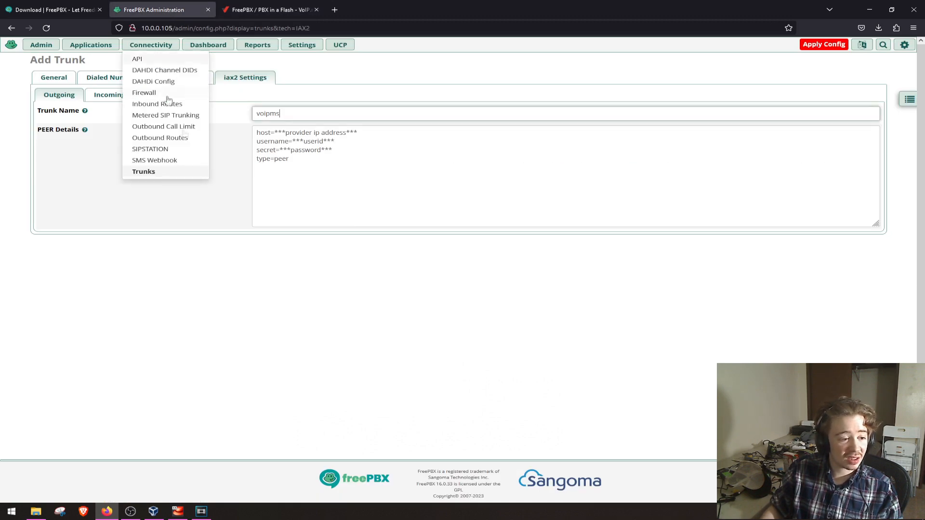
pyautogui.click(262, 10)
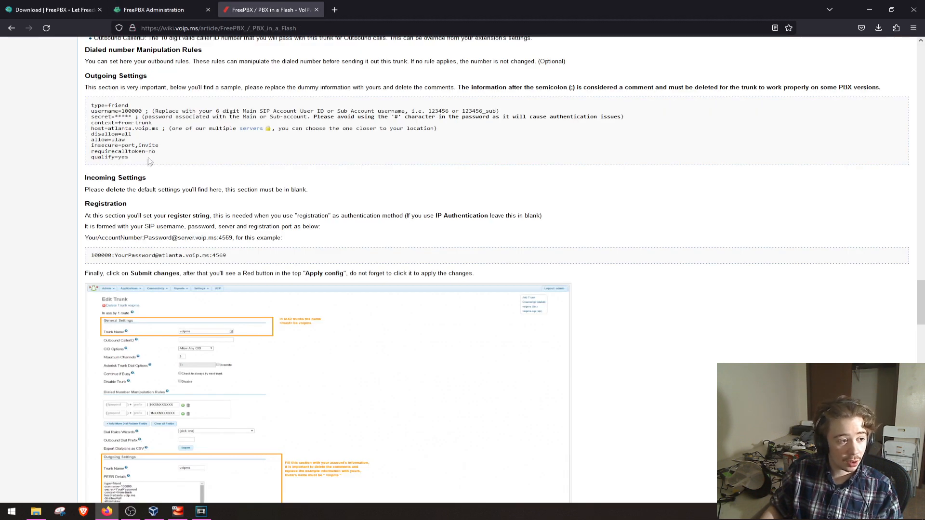
pyautogui.moveTo(143, 161); pyautogui.dragTo(91, 105)
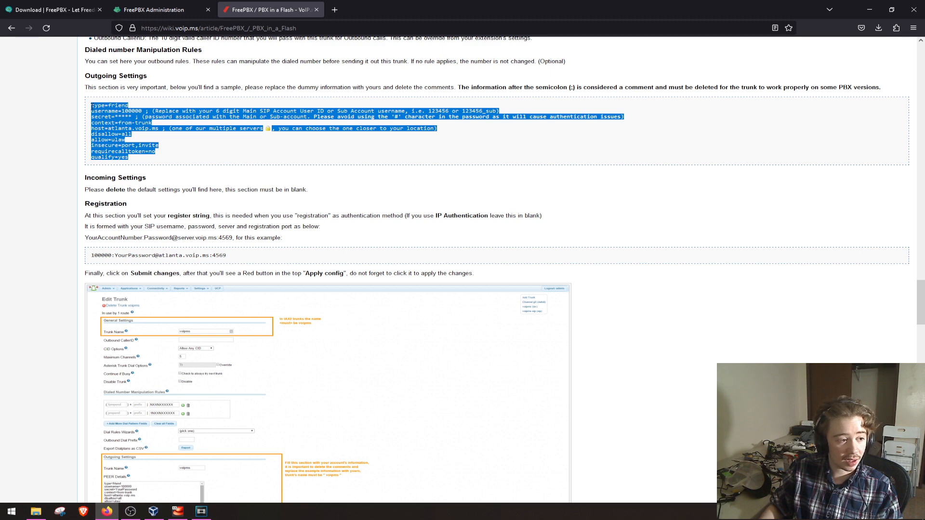
pyautogui.click(157, 13)
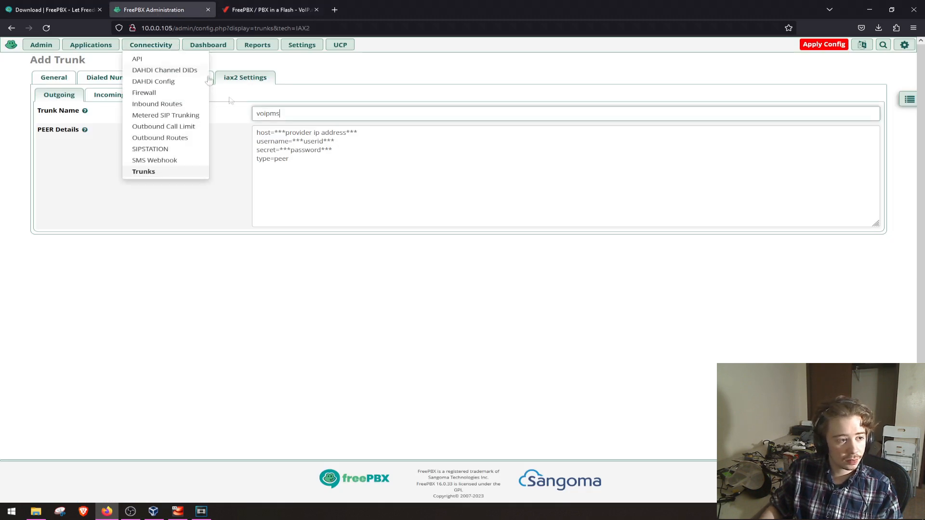
pyautogui.click(297, 162)
pyautogui.hotkey('ctrl', 'a')
pyautogui.hotkey('ctrl', 'v')
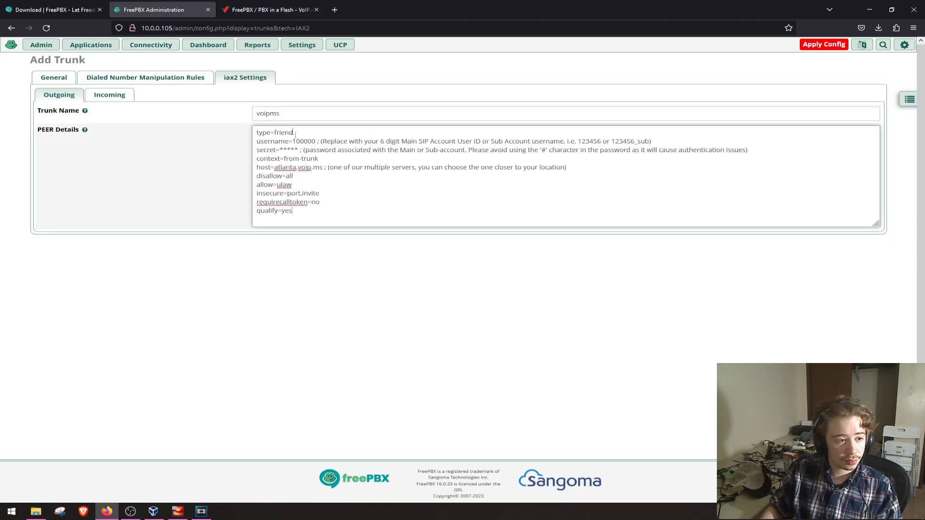
# - Remove the explanatory comments from the username and secret lines of the PEER Details and clear the placeholder secret
pyautogui.moveTo(652, 141); pyautogui.dragTo(316, 141)
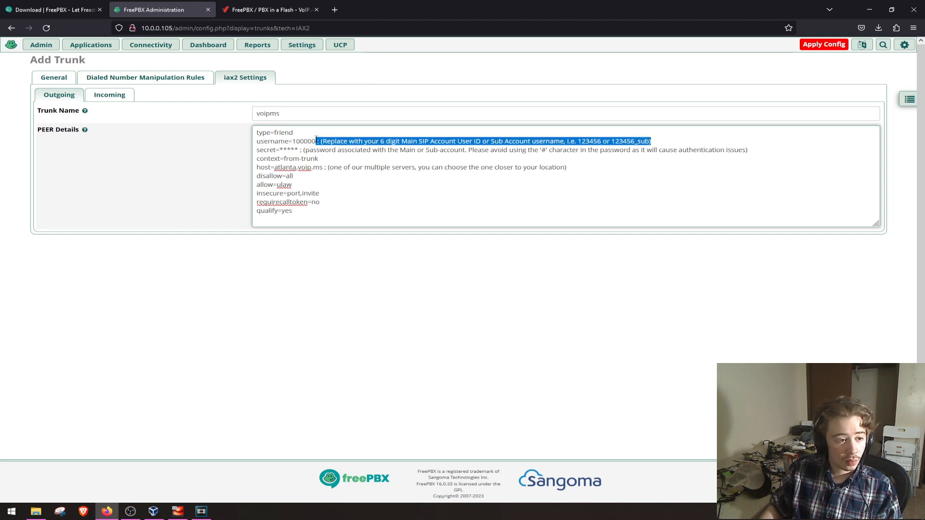
pyautogui.press('BackSpace')
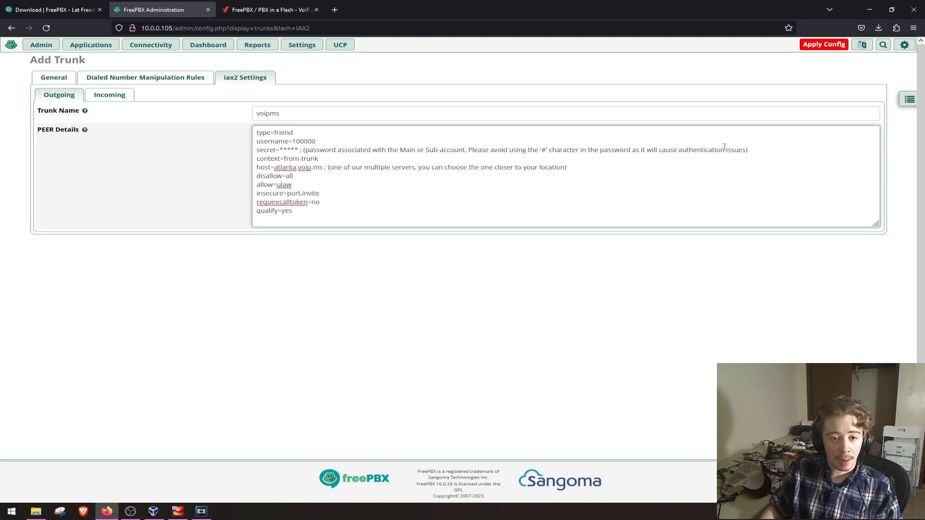
pyautogui.moveTo(751, 150); pyautogui.dragTo(299, 150)
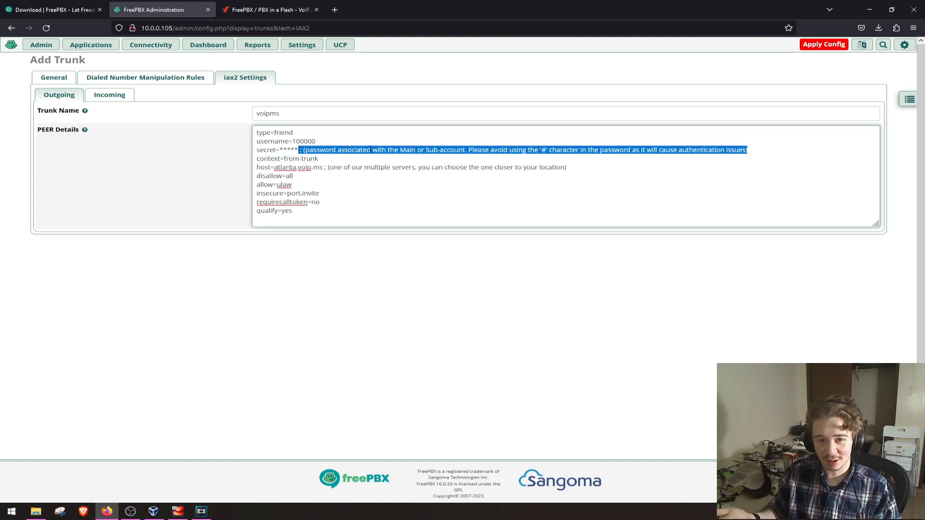
pyautogui.press('BackSpace')
pyautogui.press('BackSpace')
pyautogui.press('BackSpace')
pyautogui.press('BackSpace')
pyautogui.press('BackSpace')
pyautogui.press('BackSpace')
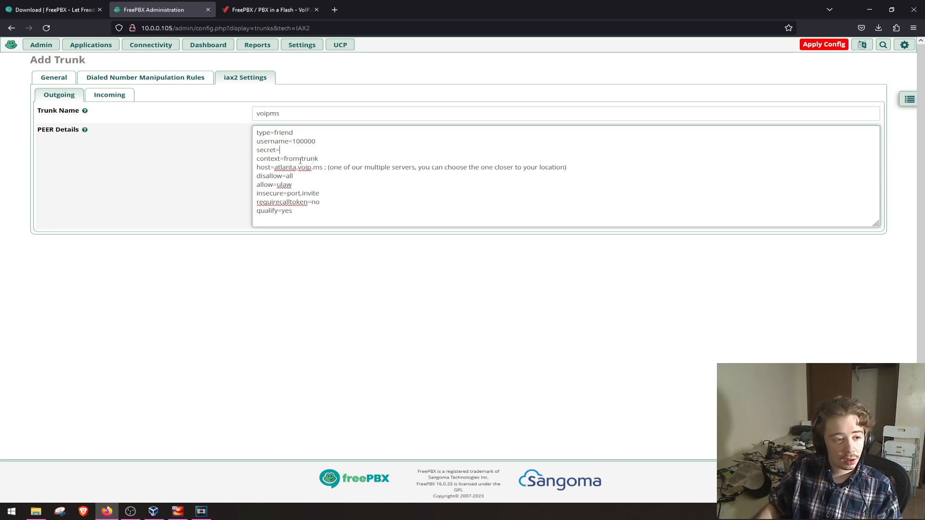
# - Set the host in the PEER Details to denver.voip.ms, removing the comment on that line
pyautogui.moveTo(578, 167); pyautogui.dragTo(274, 171)
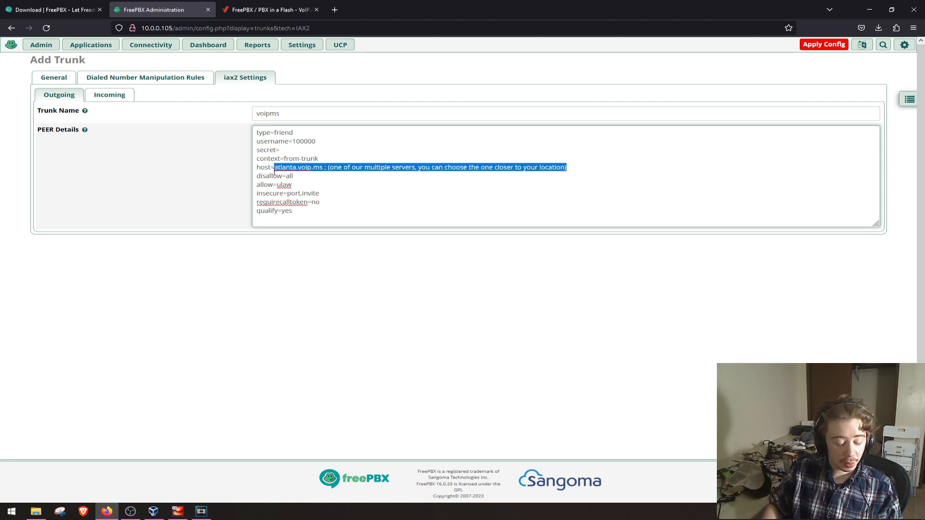
pyautogui.write('denver.voip.ms')
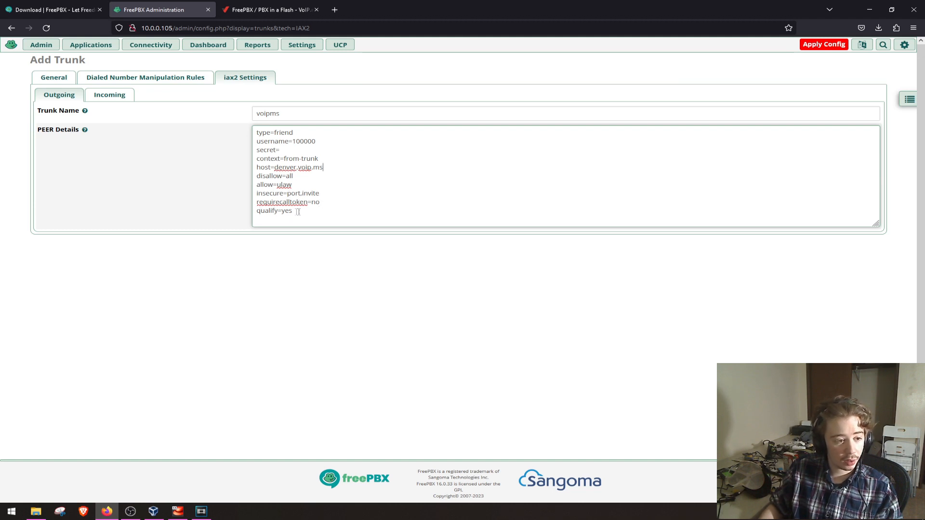
# - Check the wiki's Incoming Settings instructions and clear the default USER Details in the trunk's incoming iax2 settings
pyautogui.click(122, 98)
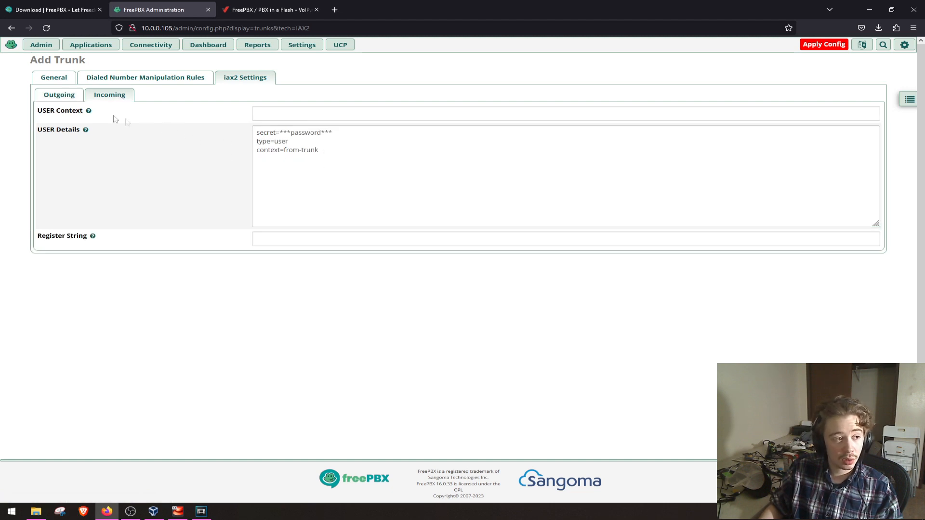
pyautogui.click(270, 9)
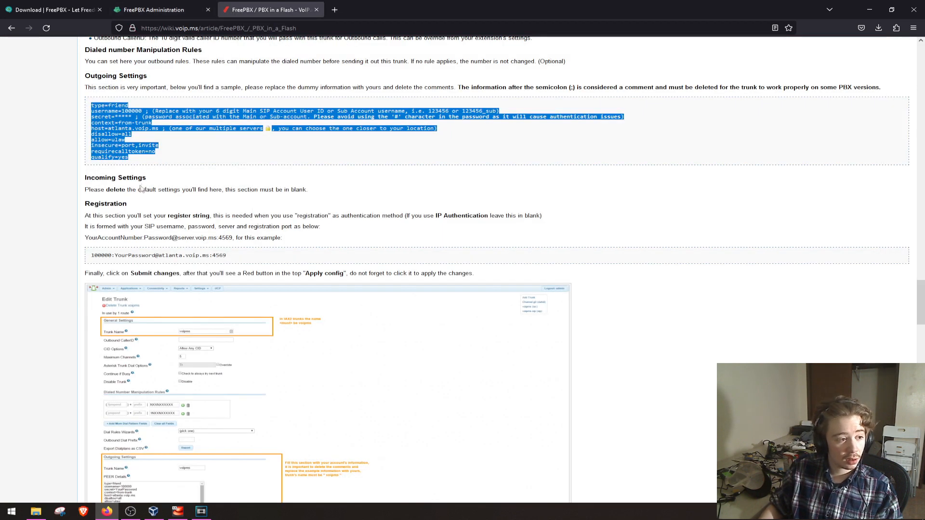
pyautogui.scroll(-1, 257, 195)
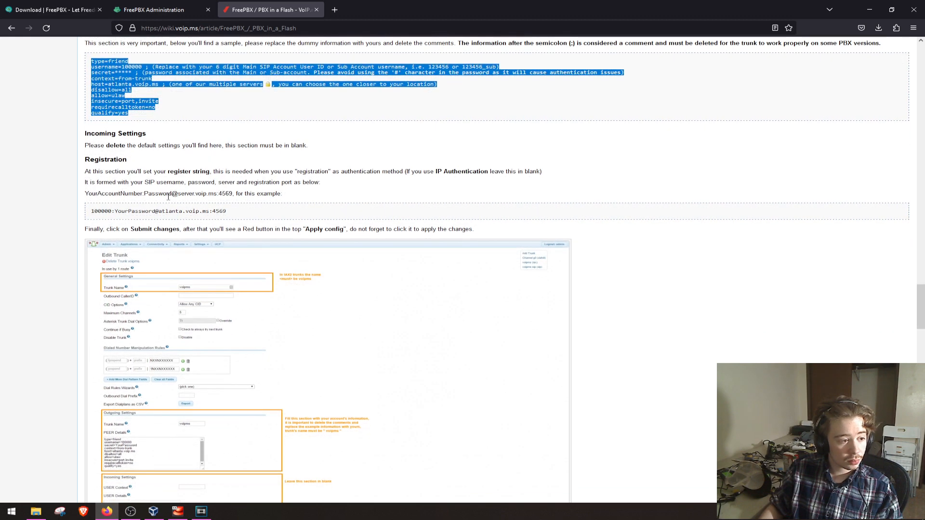
pyautogui.click(166, 12)
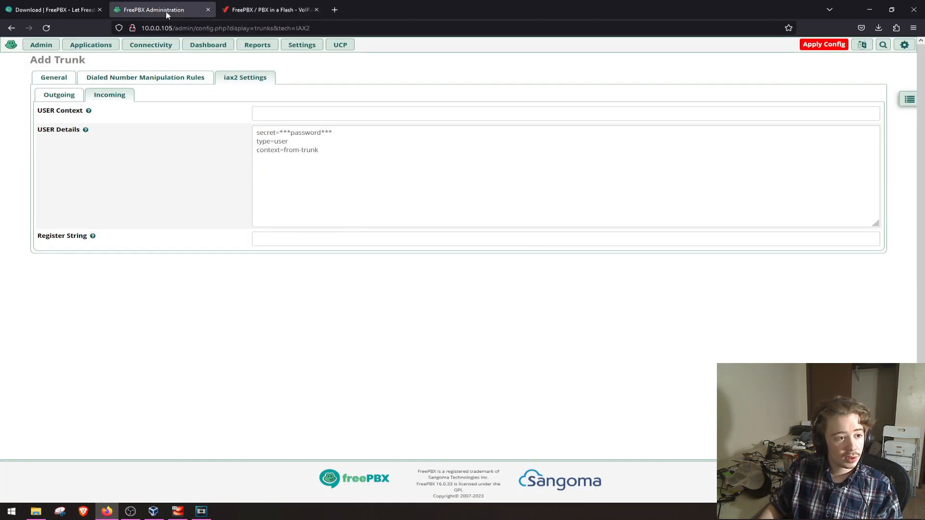
pyautogui.moveTo(339, 154); pyautogui.dragTo(236, 133)
pyautogui.press('BackSpace')
# - Fill the Register String with the sample registration line copied from the wiki's Registration section
pyautogui.click(275, 239)
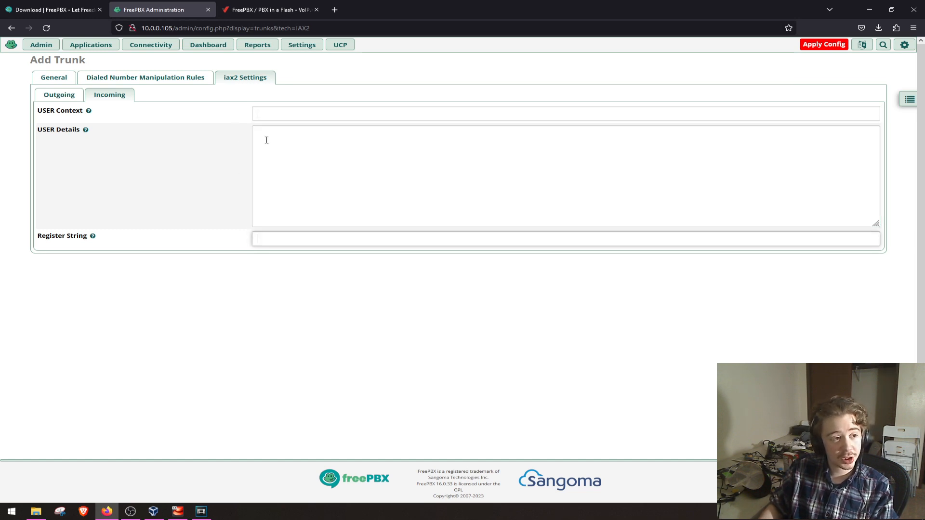
pyautogui.click(252, 10)
pyautogui.click(230, 214)
pyautogui.moveTo(230, 214); pyautogui.dragTo(90, 212)
pyautogui.hotkey('ctrl', 'c')
pyautogui.click(159, 10)
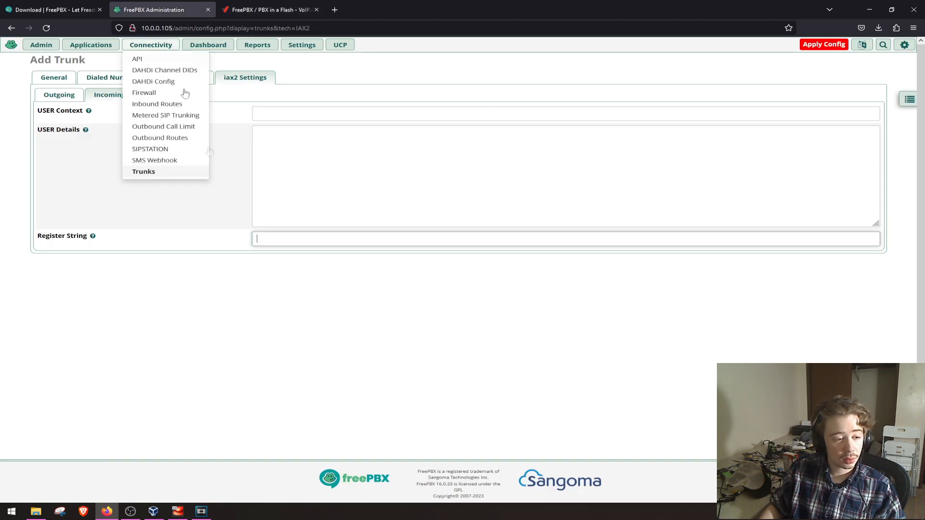
pyautogui.click(275, 240)
pyautogui.hotkey('ctrl', 'v')
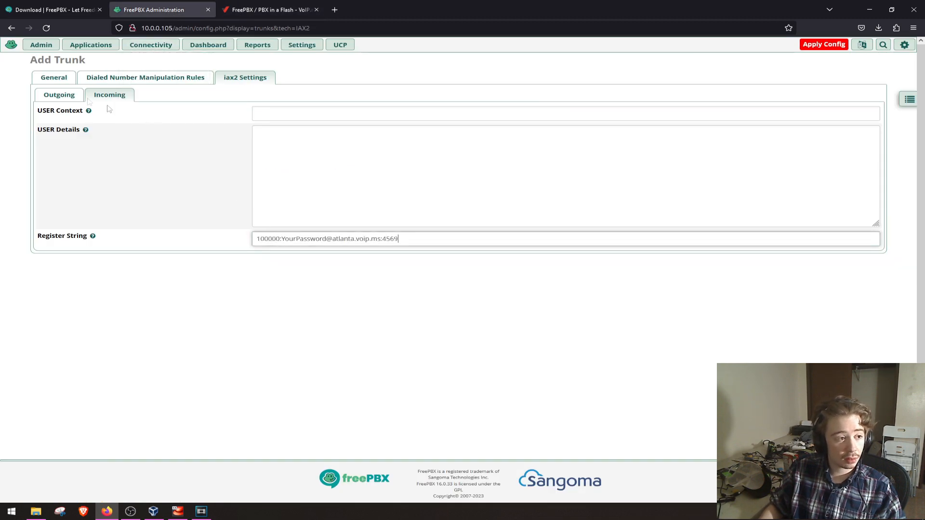
# - Review the username in the outgoing PEER Details and change the server in the Register String to denver.voip.ms
pyautogui.click(59, 95)
pyautogui.moveTo(316, 141); pyautogui.dragTo(291, 141)
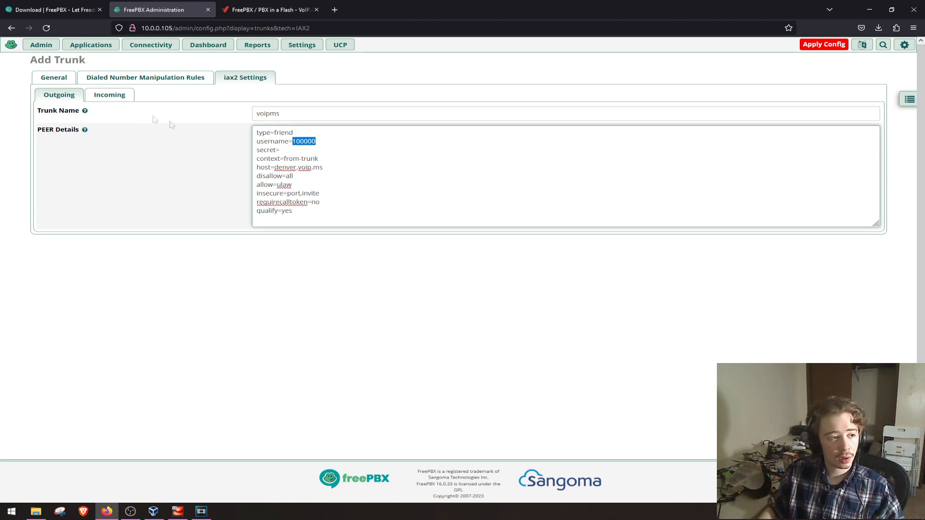
pyautogui.click(123, 97)
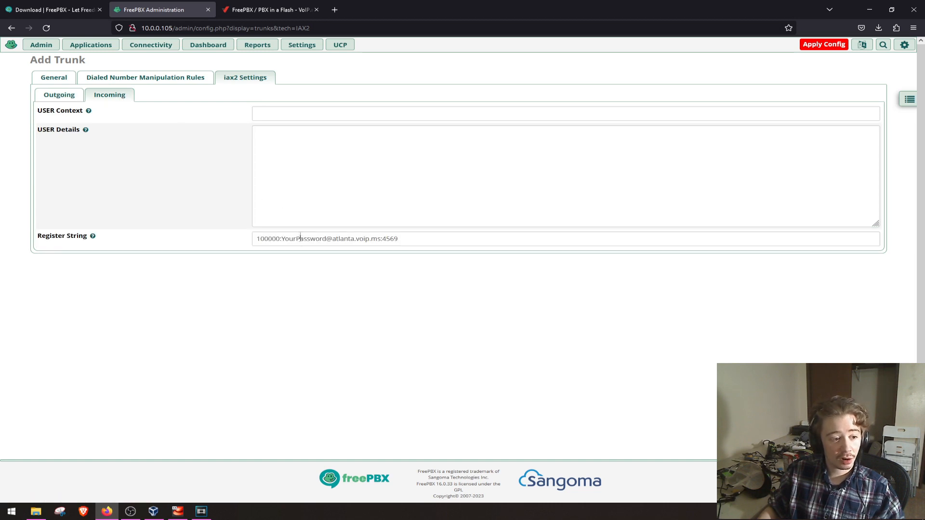
pyautogui.doubleClick(274, 239)
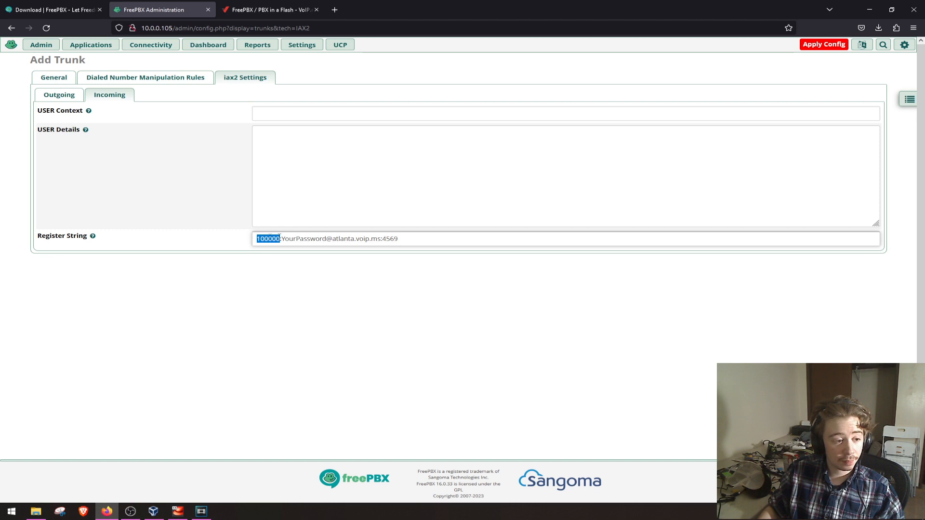
pyautogui.moveTo(282, 238); pyautogui.dragTo(356, 239)
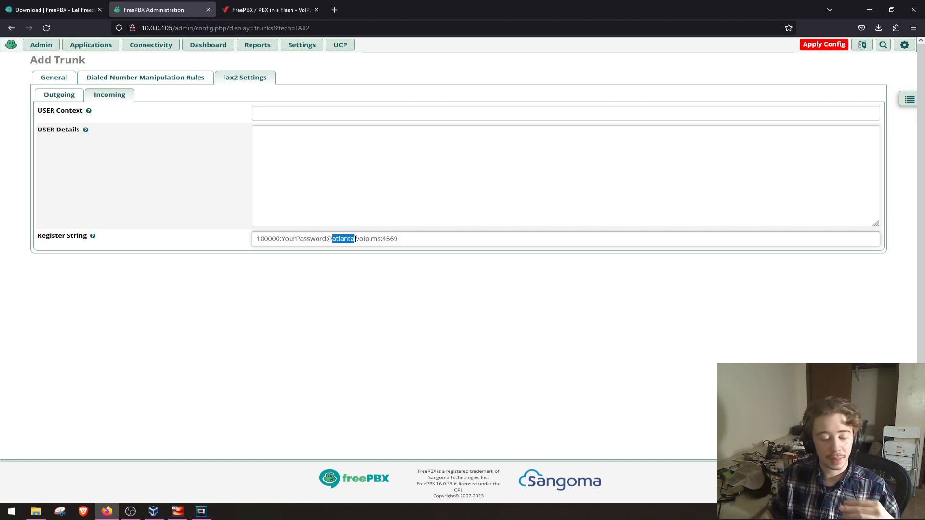
pyautogui.write('denver')
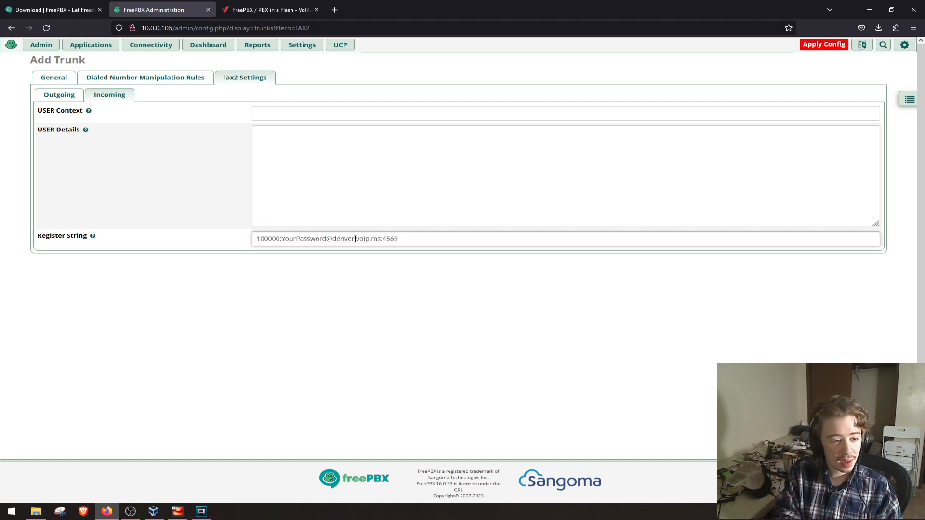
pyautogui.click(365, 239)
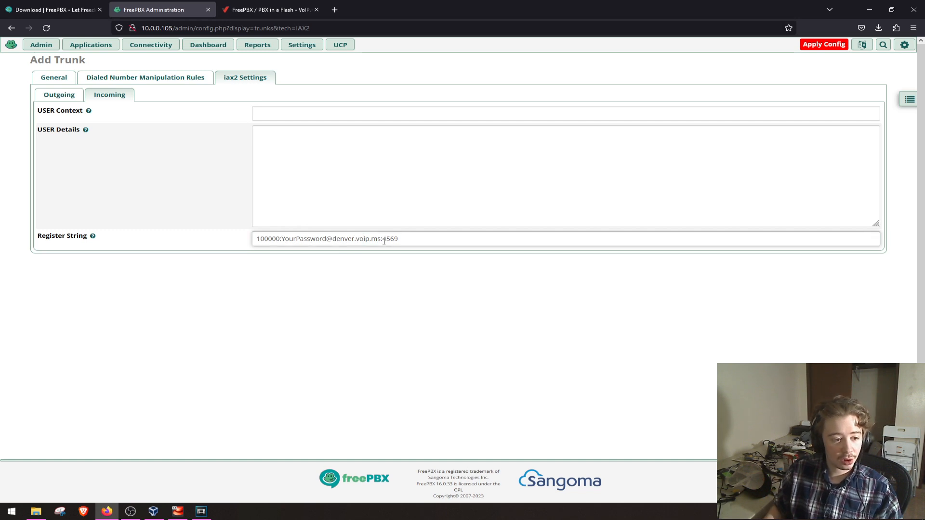
# - Keep port 4569 in the Register String and submit the trunk, agreeing to continue without an Outbound CallerID
pyautogui.moveTo(384, 240); pyautogui.dragTo(403, 237)
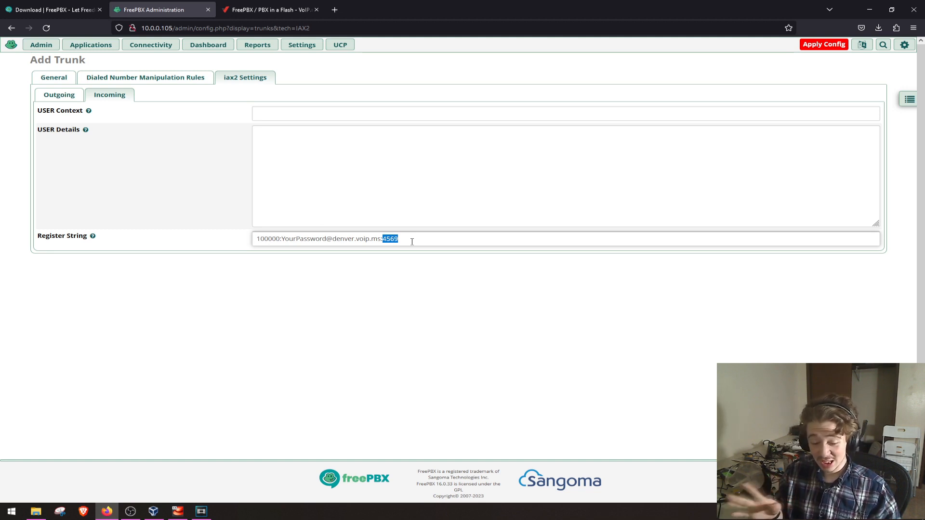
pyautogui.click(412, 241)
pyautogui.click(857, 489)
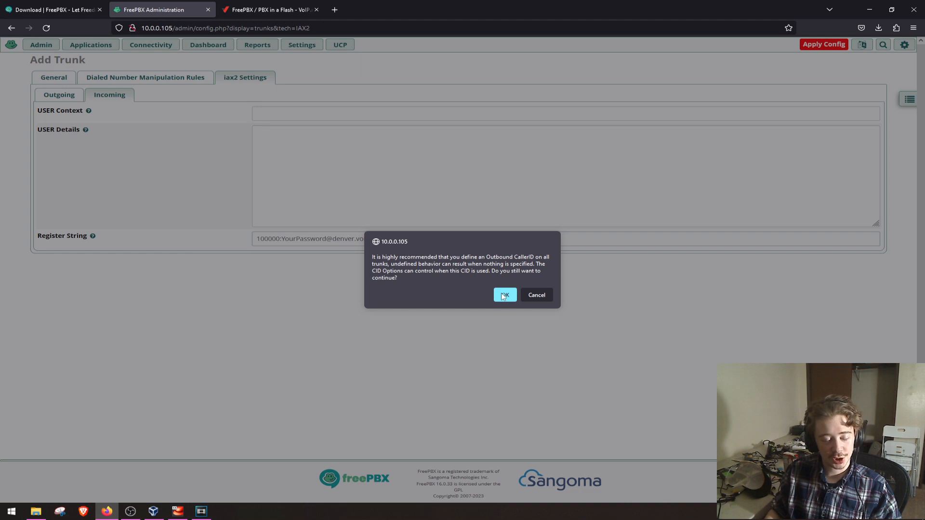
pyautogui.click(504, 295)
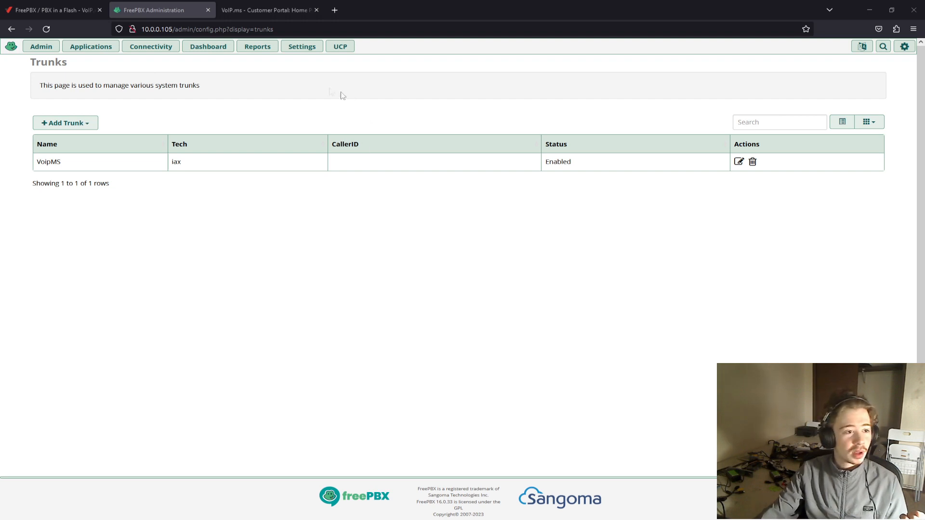
# - Open the Asterisk Info report and examine the IAX2 peers for the voipms trunk's status
pyautogui.moveTo(268, 54)
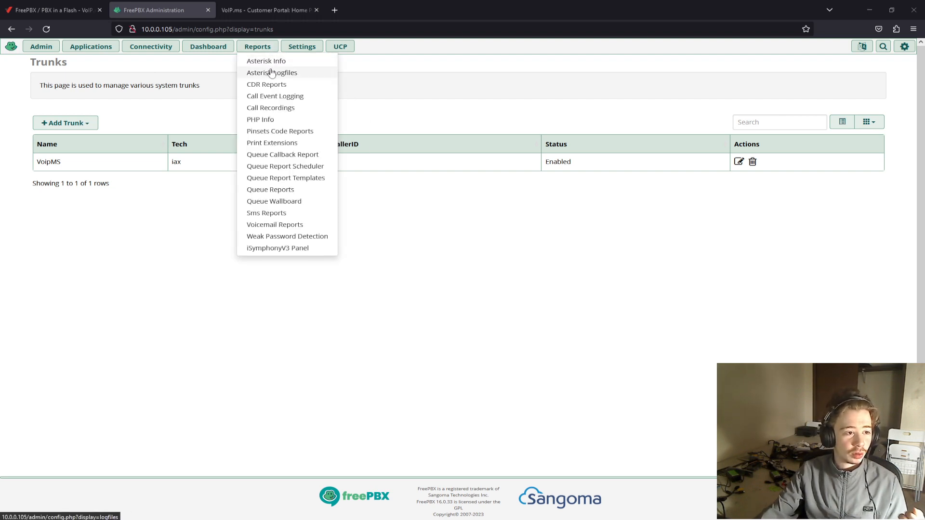
pyautogui.click(272, 65)
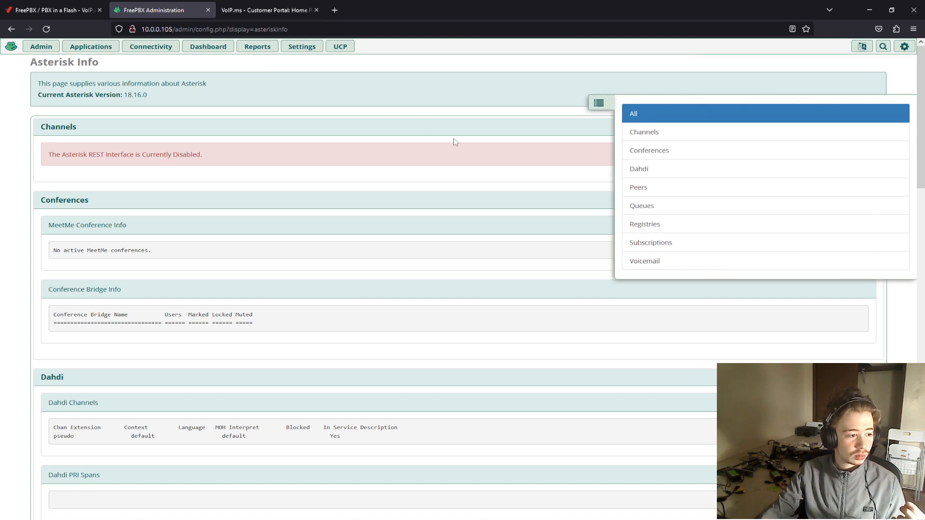
pyautogui.click(599, 104)
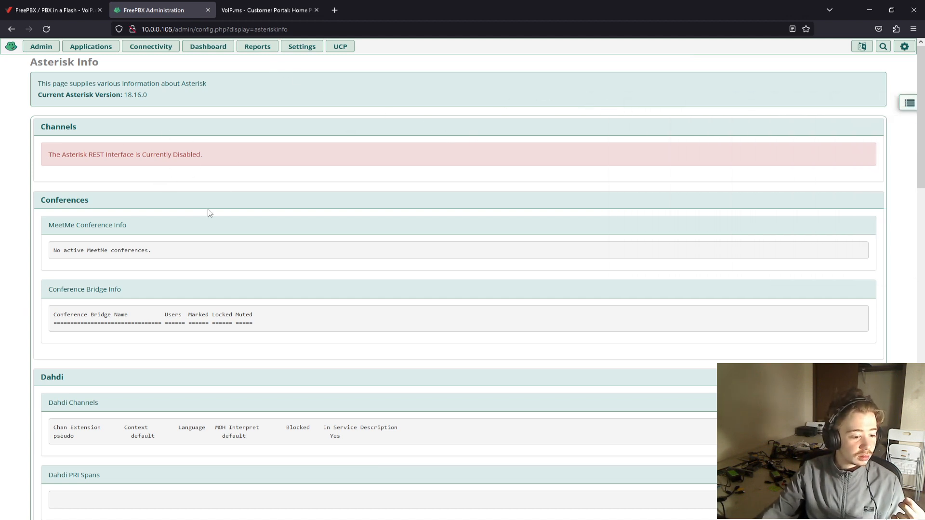
pyautogui.scroll(-4, 209, 212)
pyautogui.scroll(-5, 209, 212)
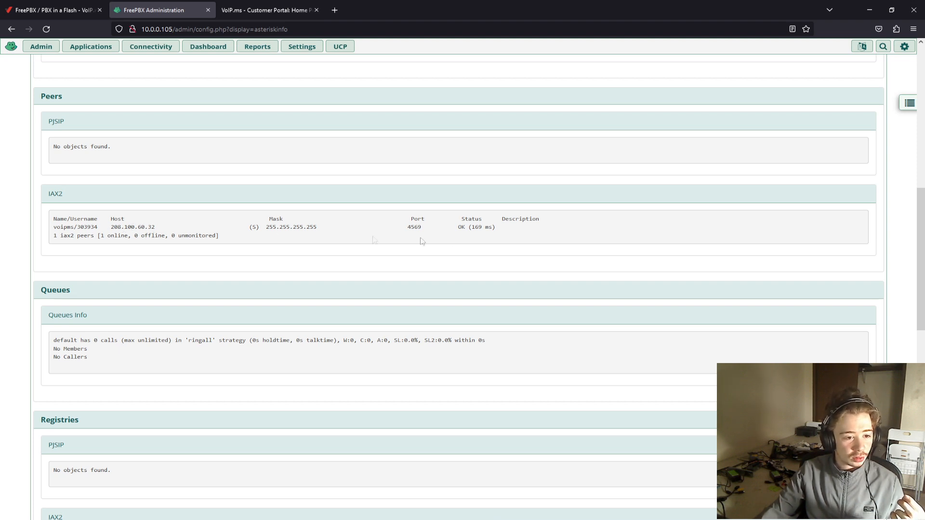
# - Check the voipms peer's status in the IAX2 list, then switch to the VoIP.ms customer portal and refresh the account's registration status
pyautogui.moveTo(456, 228); pyautogui.dragTo(503, 232)
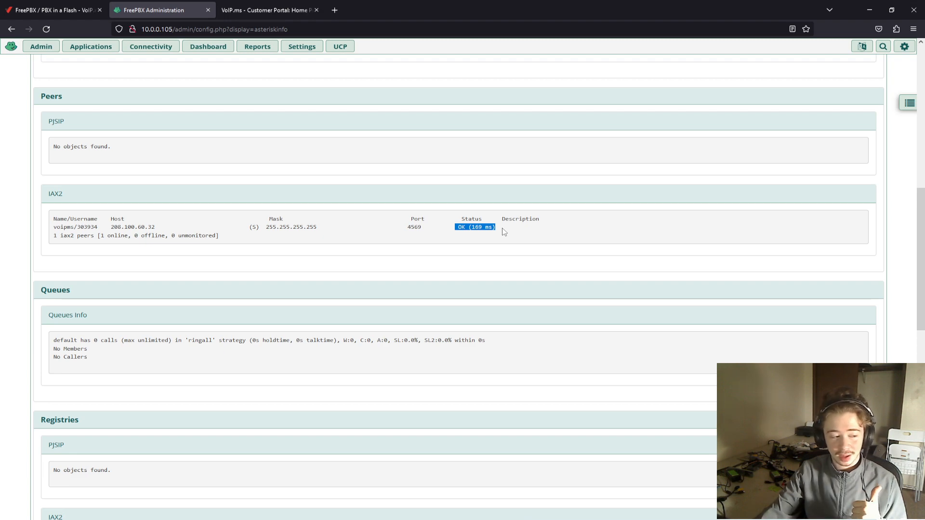
pyautogui.click(270, 16)
pyautogui.scroll(-3, 209, 142)
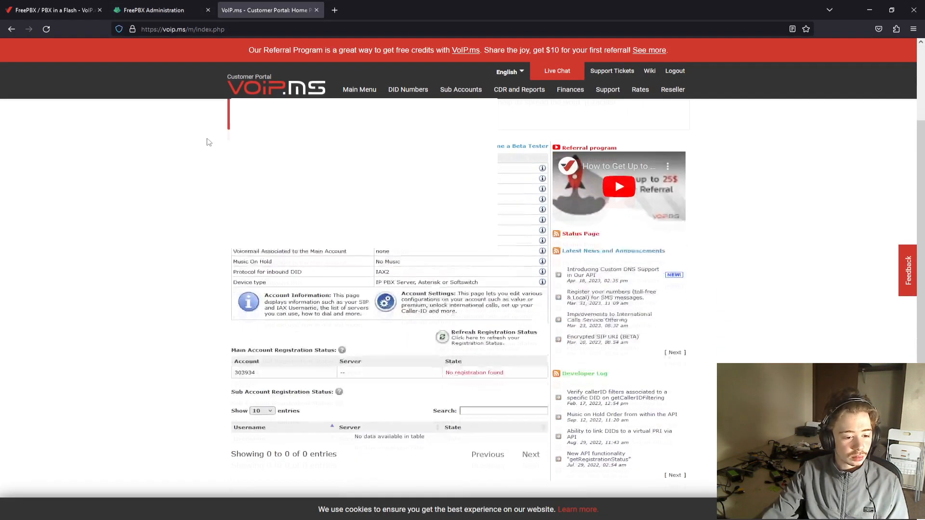
pyautogui.click(443, 278)
pyautogui.click(443, 278)
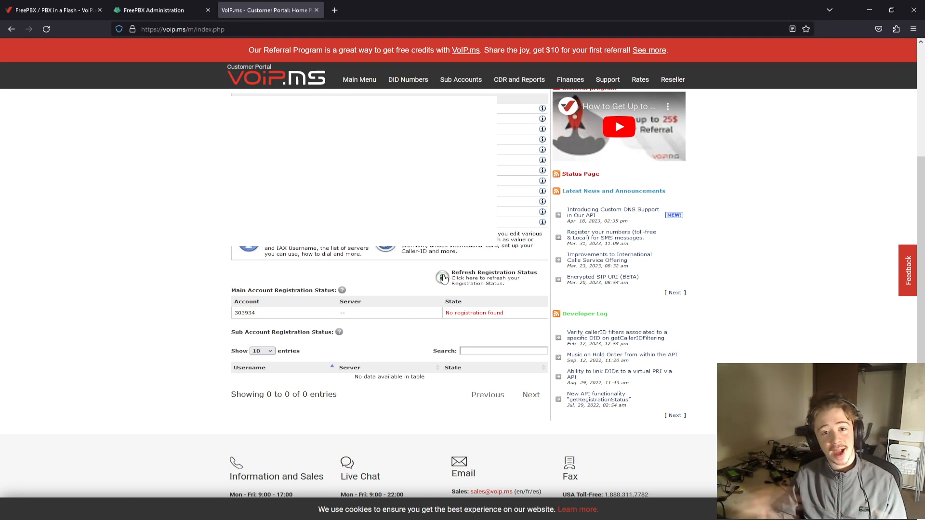
pyautogui.click(442, 278)
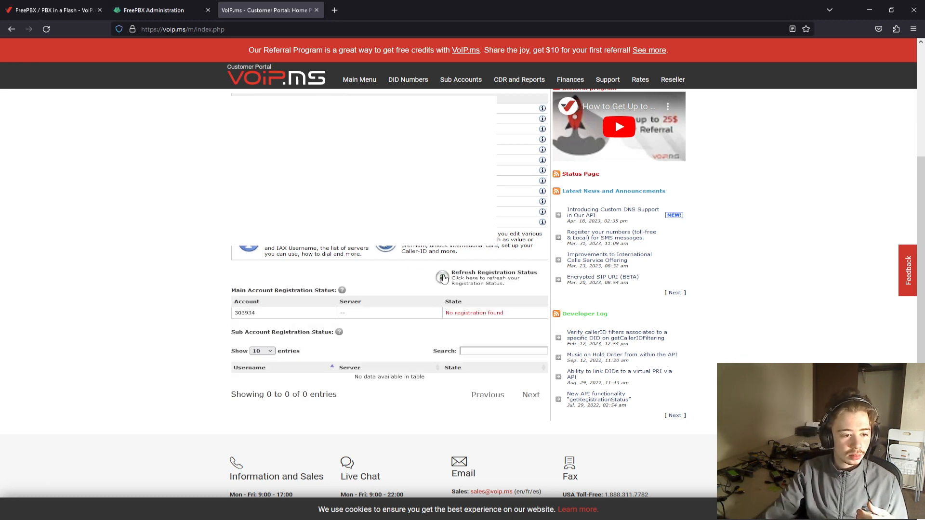
pyautogui.scroll(2, 191, 256)
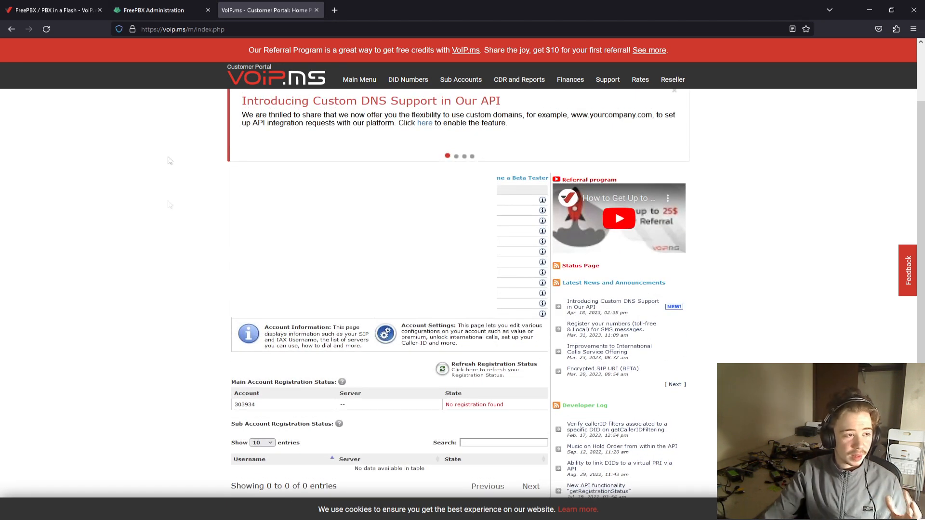
# - Return to FreePBX Administration and view the list of configured trunks
pyautogui.click(154, 10)
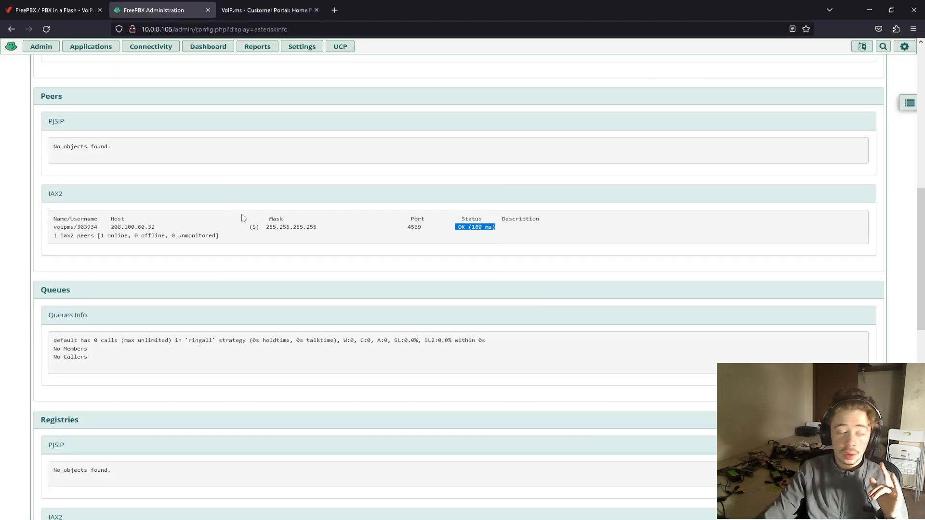
pyautogui.scroll(5, 243, 218)
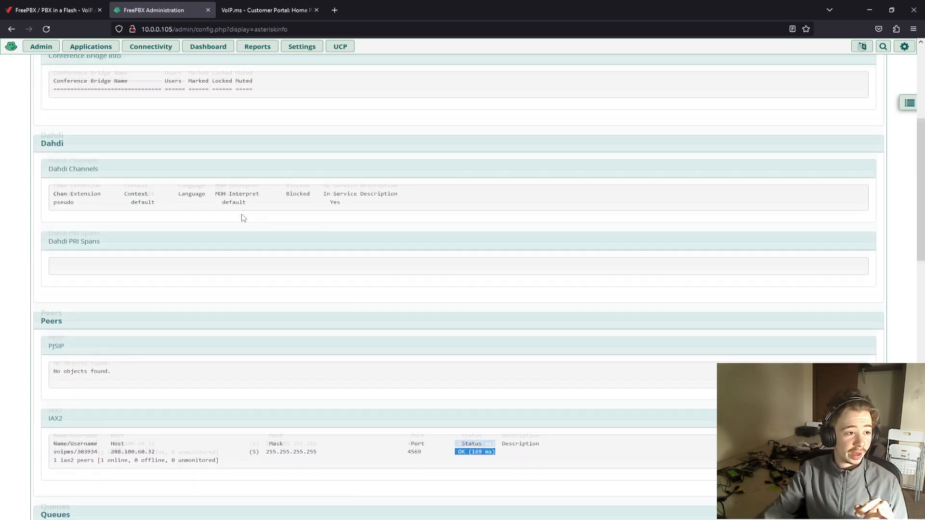
pyautogui.scroll(3, 243, 218)
pyautogui.moveTo(151, 46)
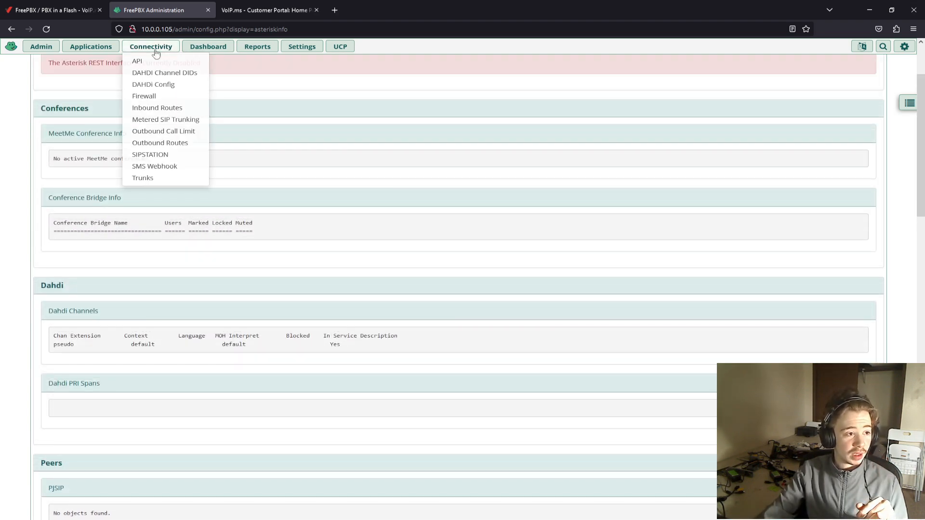
pyautogui.click(144, 176)
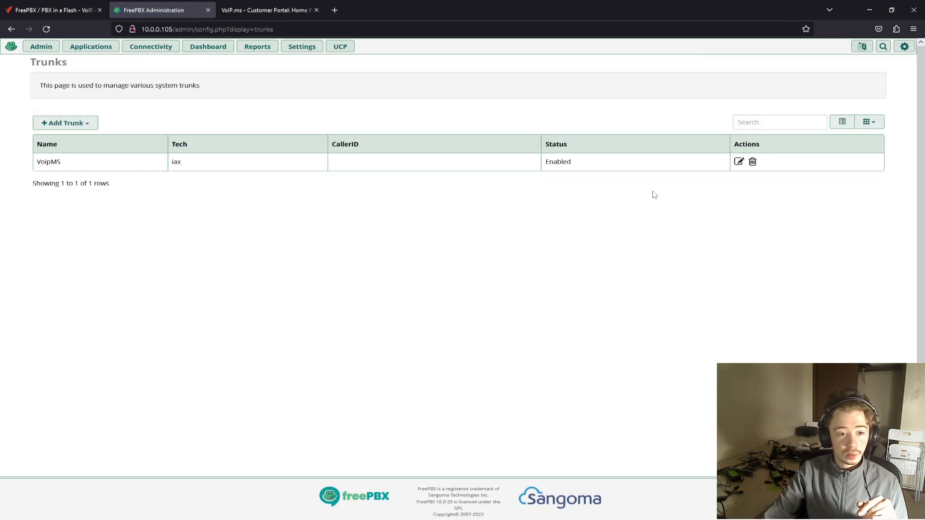
# - Add a new outbound route named "default Outbound", leaving the Route CID and password empty
pyautogui.moveTo(137, 53)
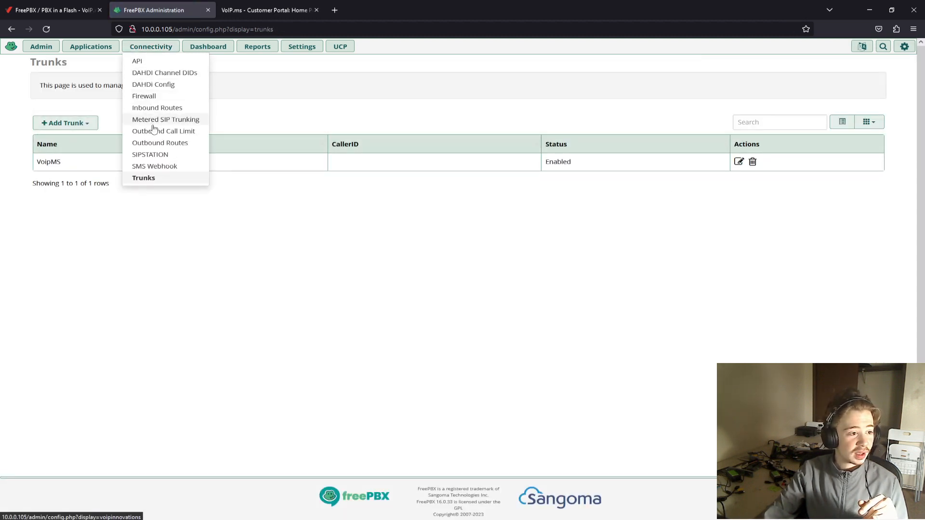
pyautogui.click(153, 144)
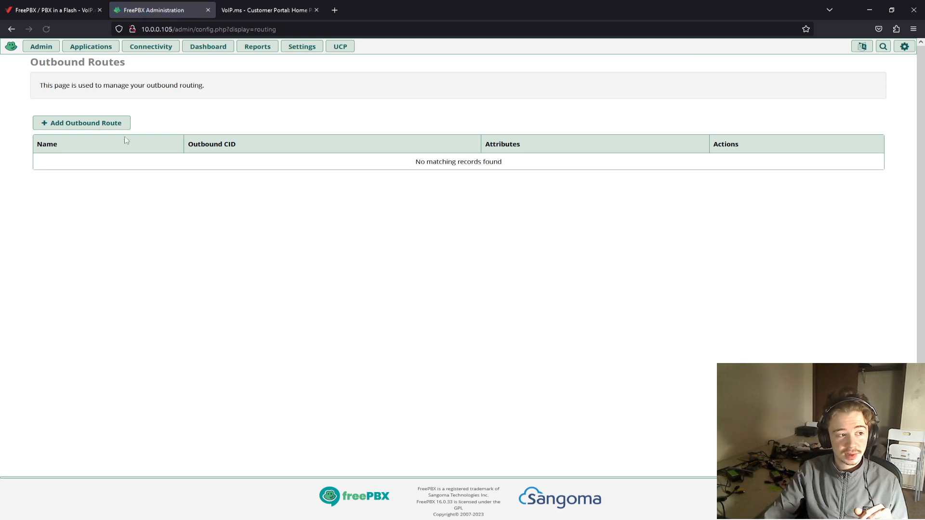
pyautogui.click(95, 126)
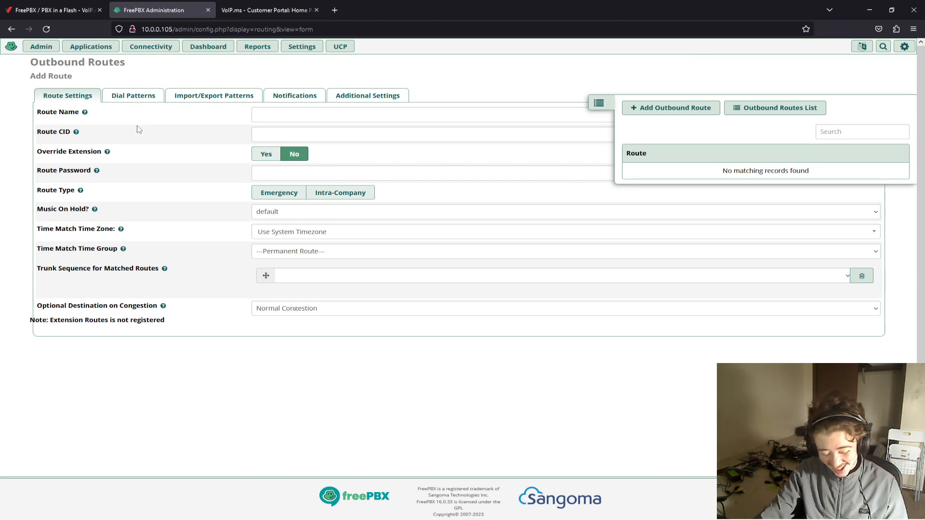
pyautogui.click(256, 115)
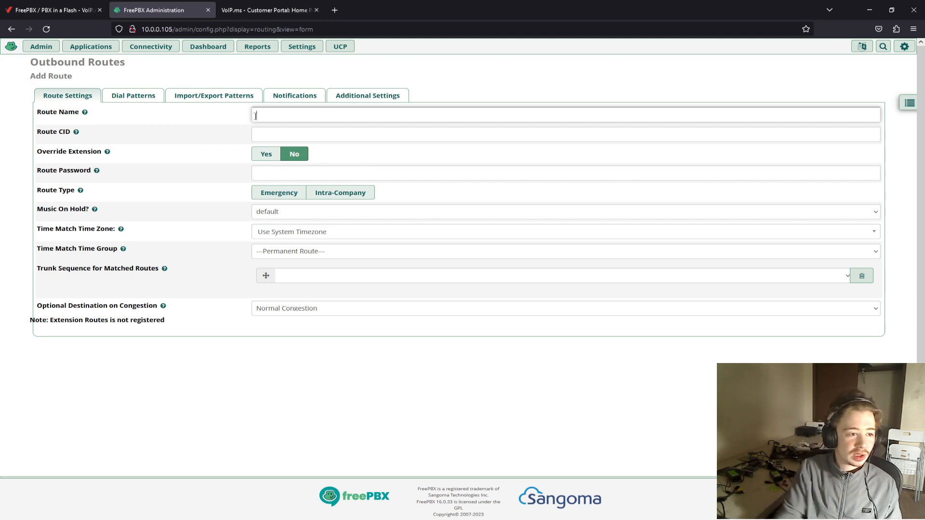
pyautogui.write('defa')
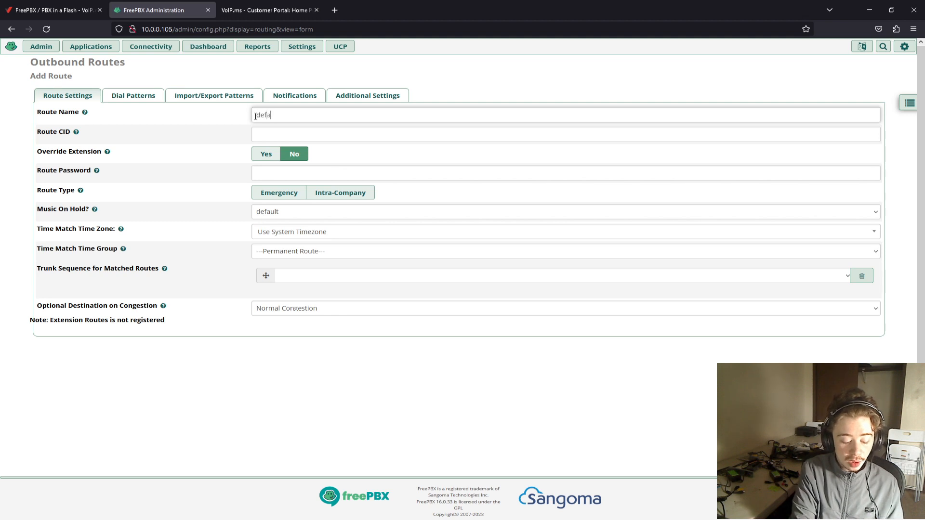
pyautogui.write('ult Outbound')
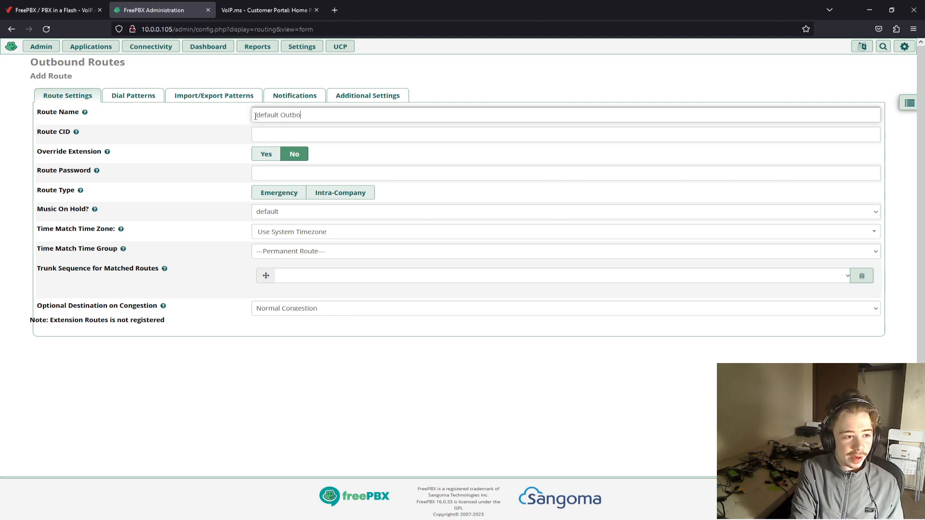
pyautogui.press('Tab')
pyautogui.press('Tab')
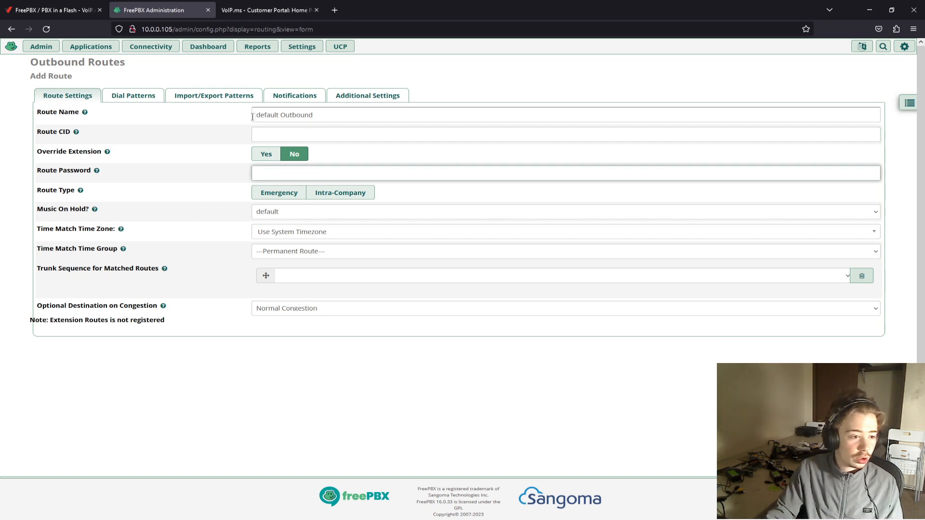
# - Keep the default music on hold and the Permanent Route time group, and choose VoipMS as the first trunk for matched routes
pyautogui.click(281, 217)
pyautogui.click(272, 231)
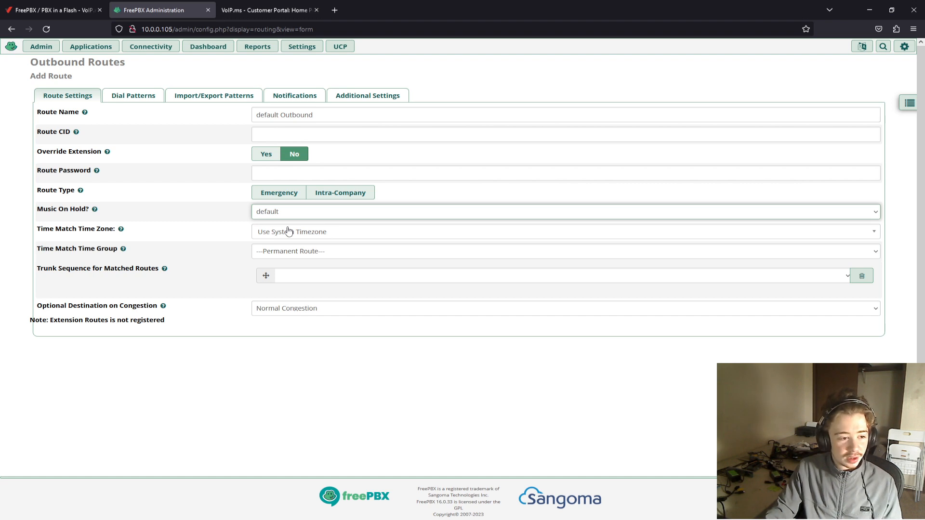
pyautogui.click(276, 251)
pyautogui.click(236, 254)
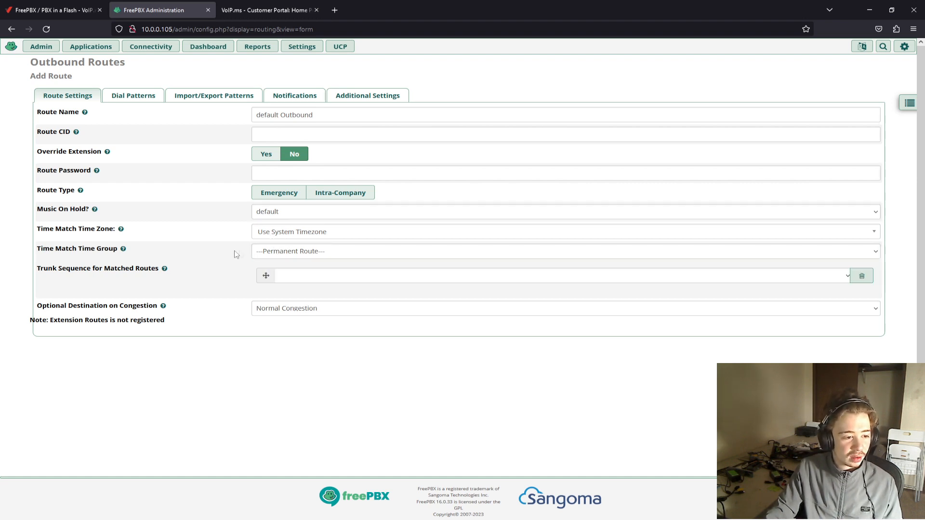
pyautogui.click(317, 278)
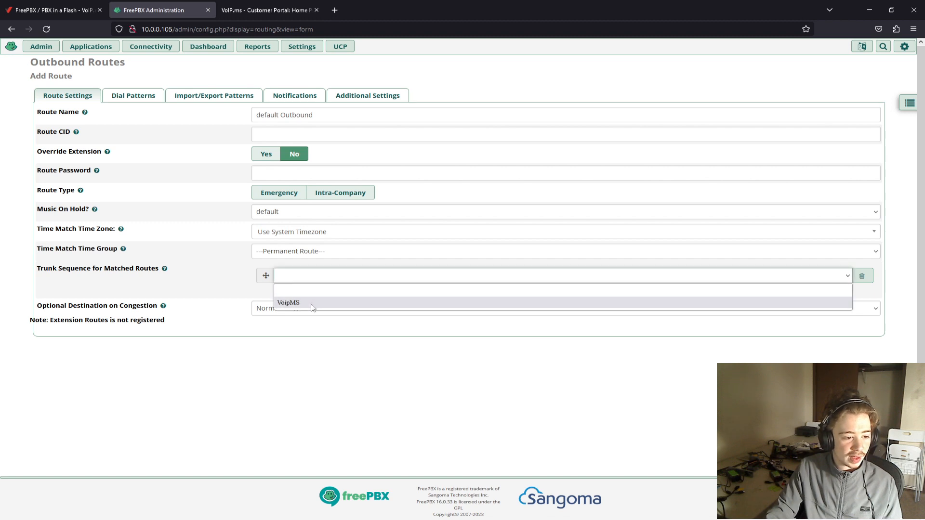
pyautogui.click(312, 304)
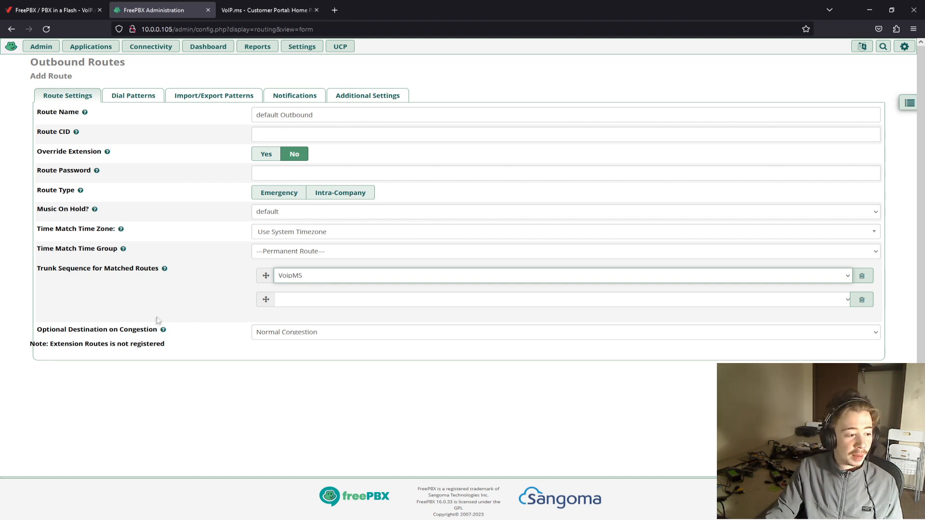
# - Set the route's Optional Destination on Congestion to Terminate Call with the option "Put caller on hold forever"
pyautogui.click(270, 337)
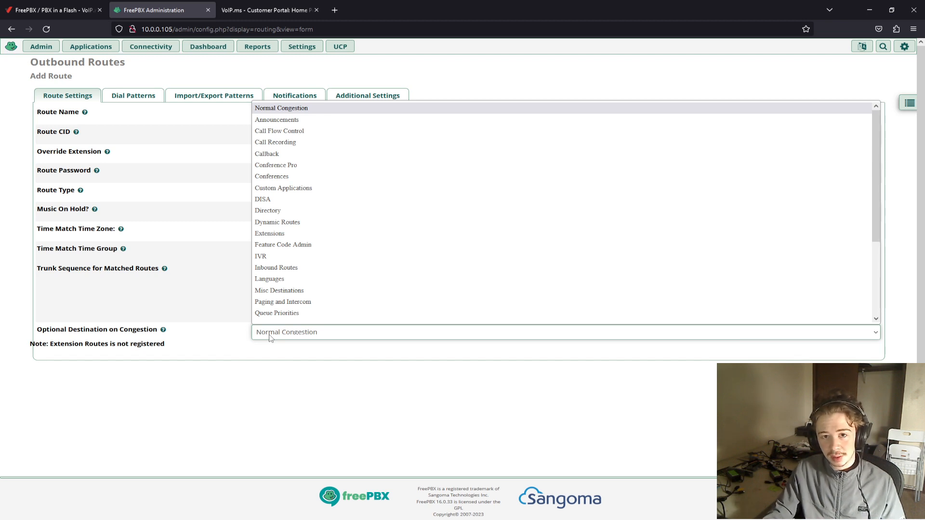
pyautogui.scroll(-3, 279, 303)
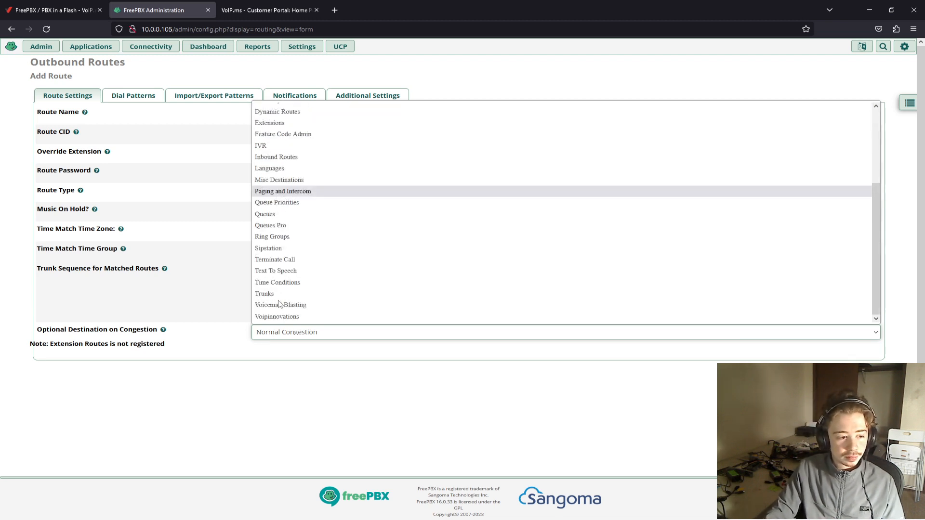
pyautogui.click(287, 260)
pyautogui.click(294, 347)
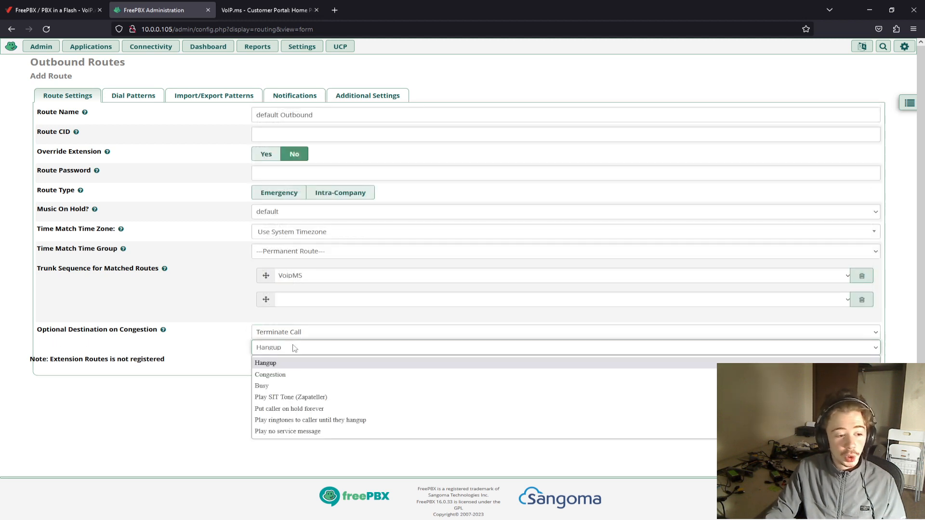
pyautogui.click(303, 409)
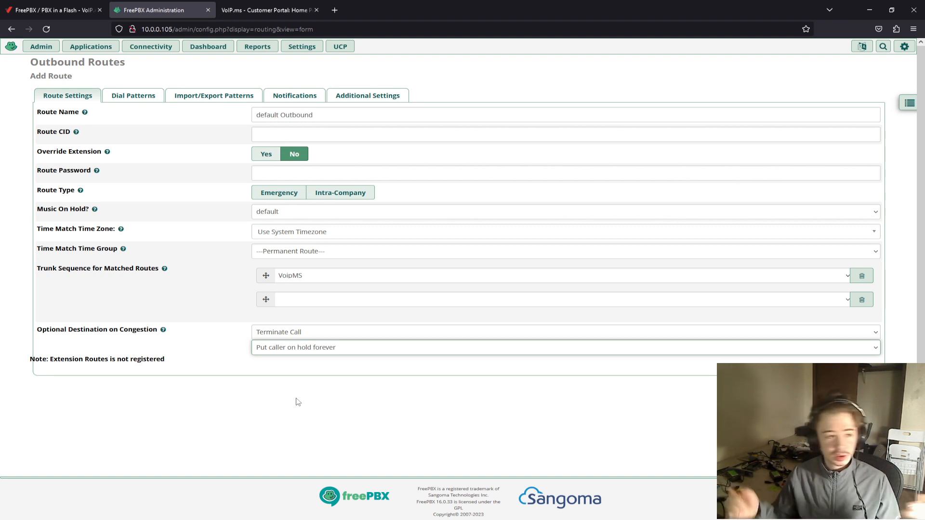
# - Generate the route's dial patterns with the wizard for 7, 10 and 11 digits and US toll free, excluding US and EU emergency
pyautogui.click(141, 96)
pyautogui.click(194, 178)
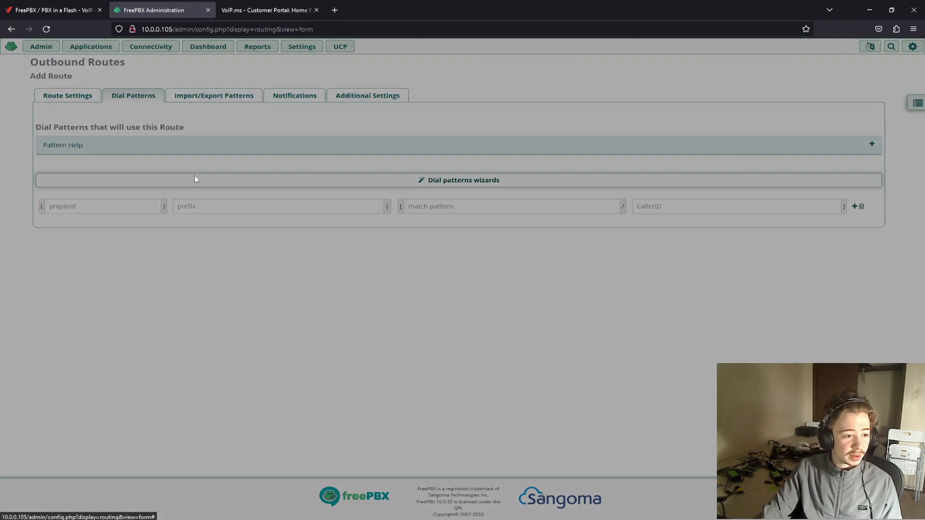
pyautogui.click(424, 280)
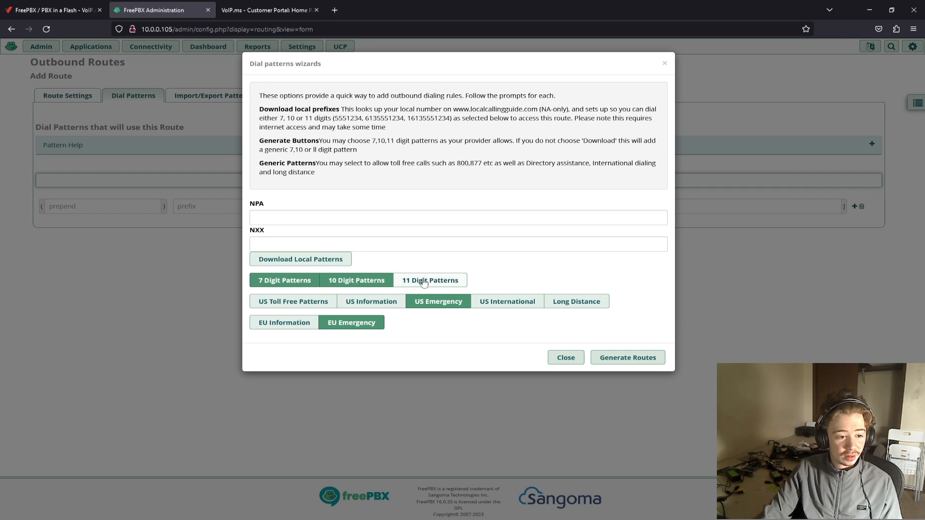
pyautogui.click(289, 303)
pyautogui.click(426, 304)
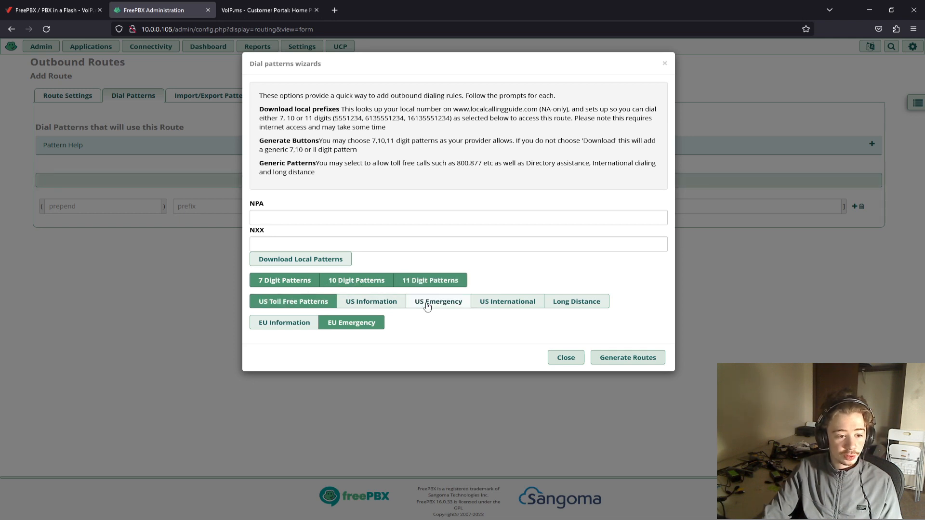
pyautogui.click(352, 324)
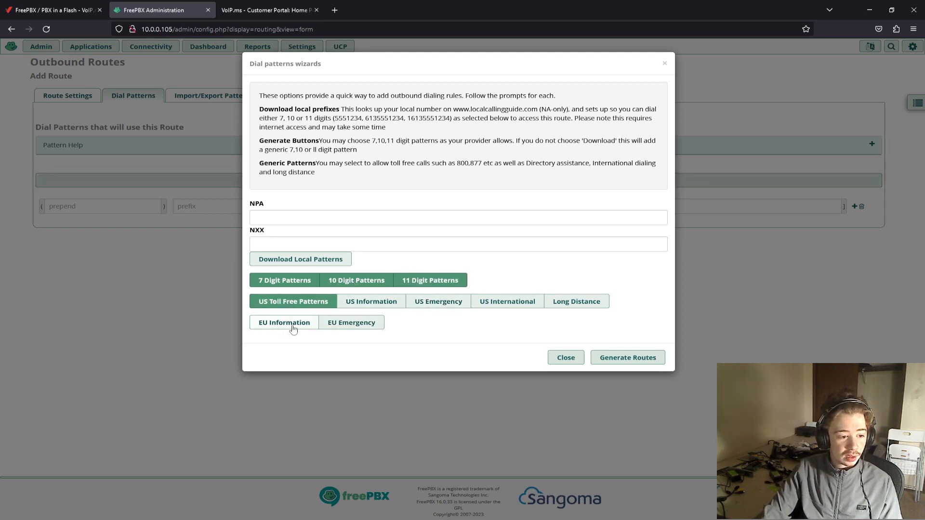
pyautogui.click(642, 357)
pyautogui.scroll(-2, 327, 280)
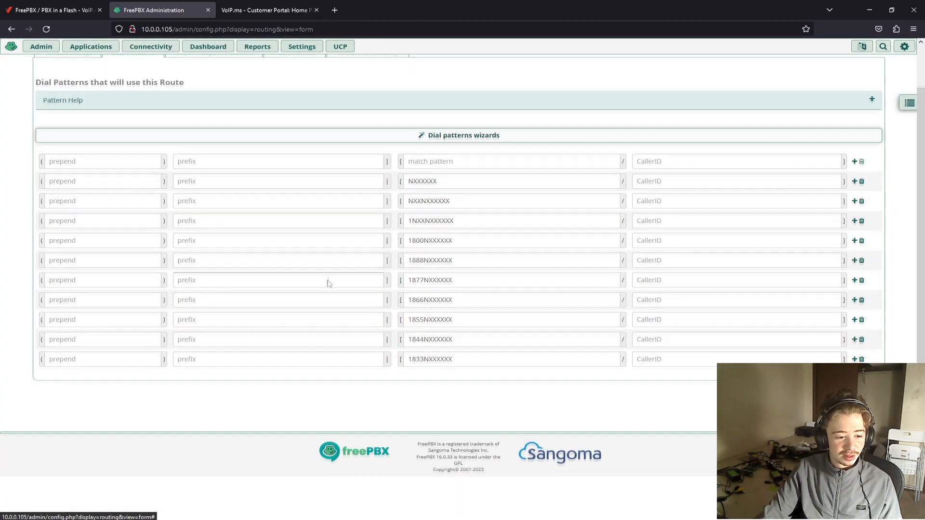
pyautogui.scroll(2, 328, 282)
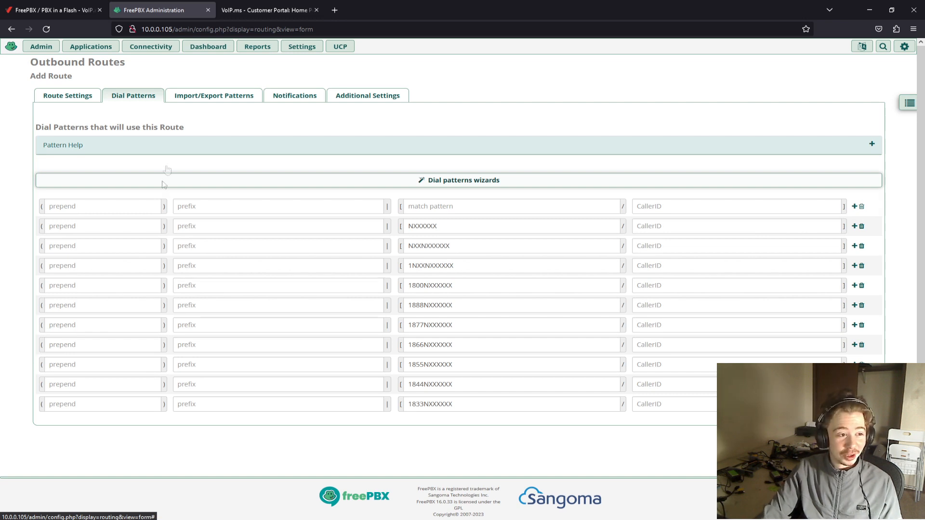
# - Set the new outbound route's Call Recording to Never, submit the route and apply the configuration
pyautogui.click(214, 98)
pyautogui.click(295, 97)
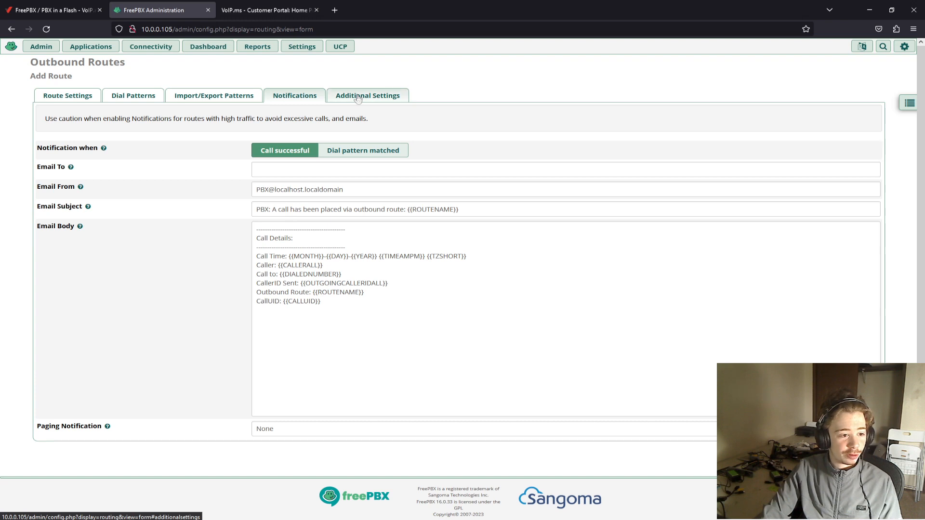
pyautogui.click(357, 97)
pyautogui.click(294, 96)
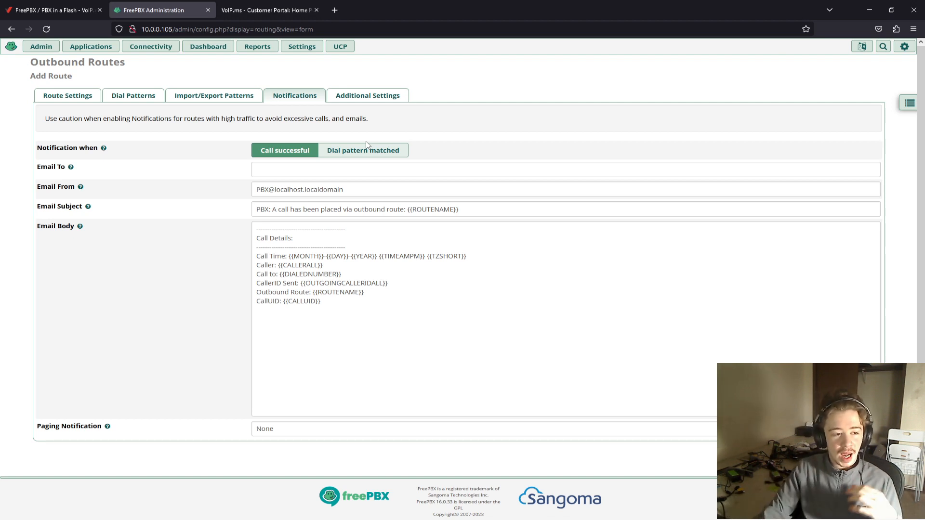
pyautogui.click(367, 96)
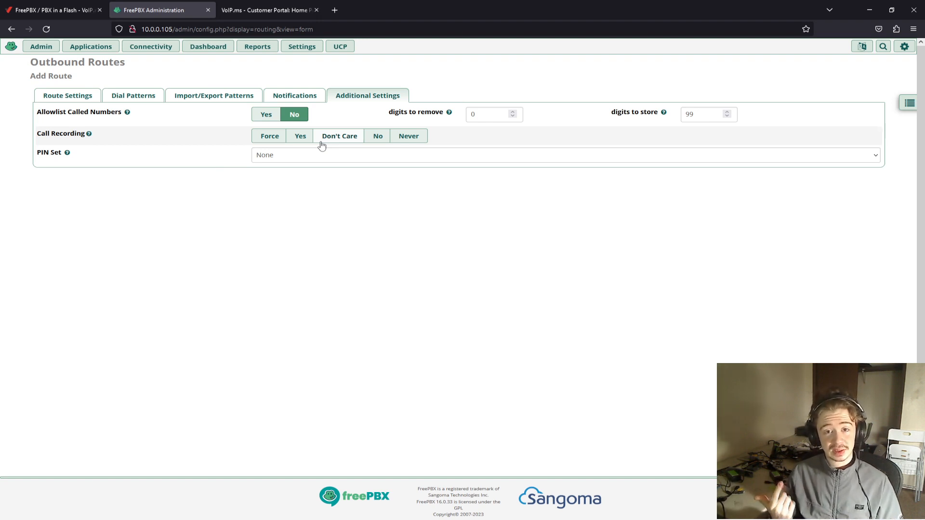
pyautogui.click(408, 137)
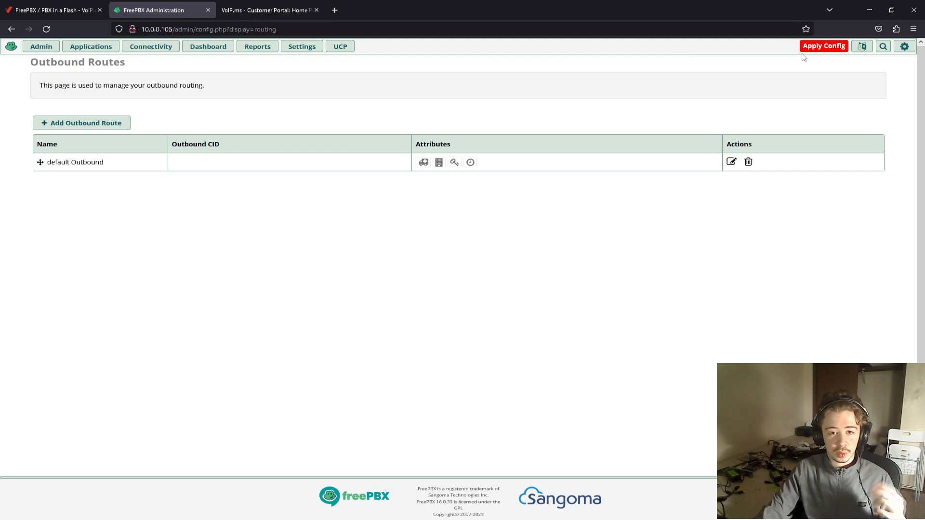
pyautogui.click(810, 51)
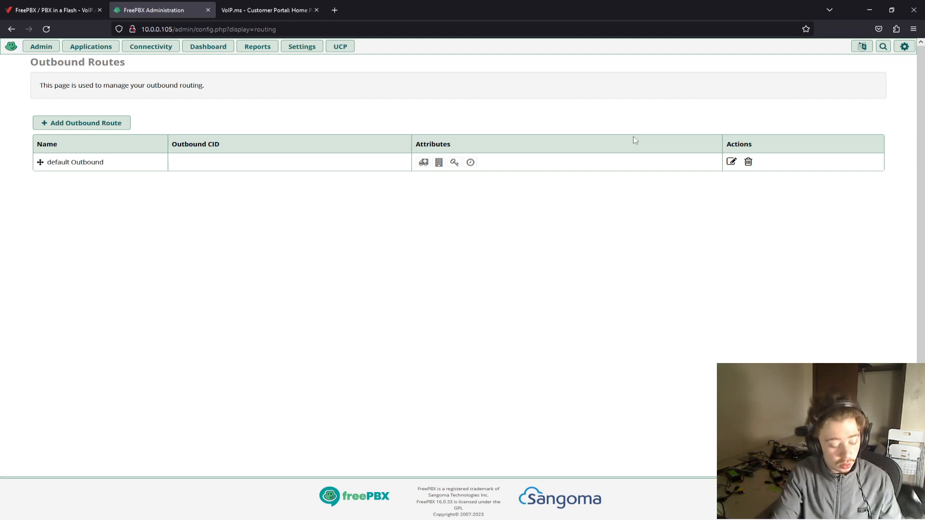
# - Launch the Linphone softphone and open its SIP account settings
pyautogui.press('super')
pyautogui.write('linphone')
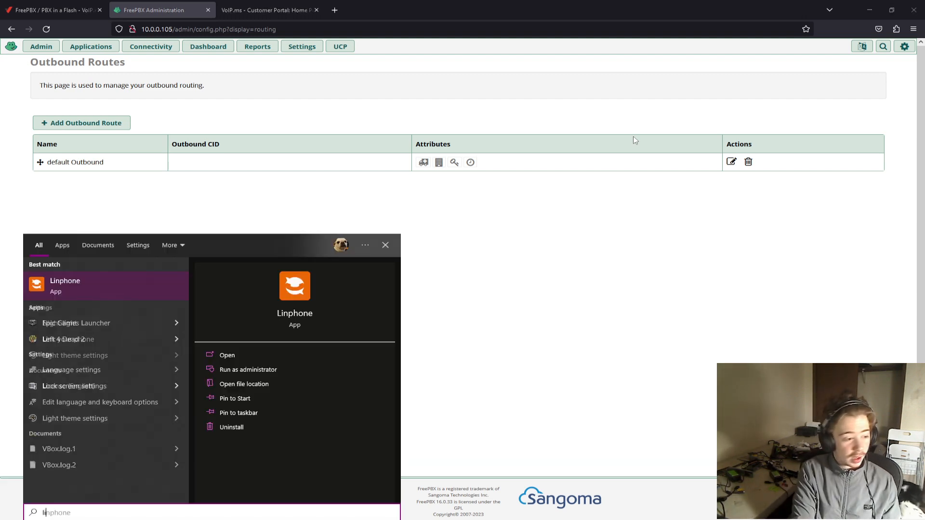
pyautogui.press('Return')
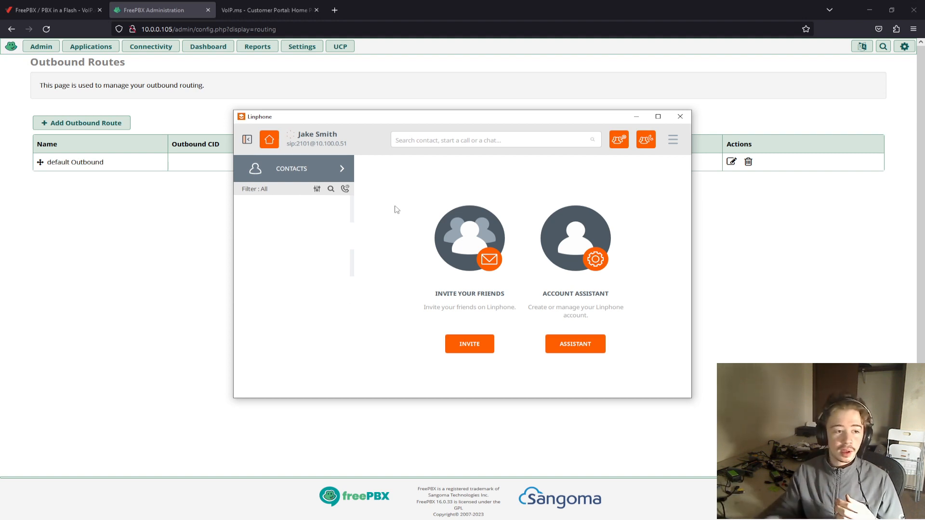
pyautogui.click(673, 140)
pyautogui.click(677, 145)
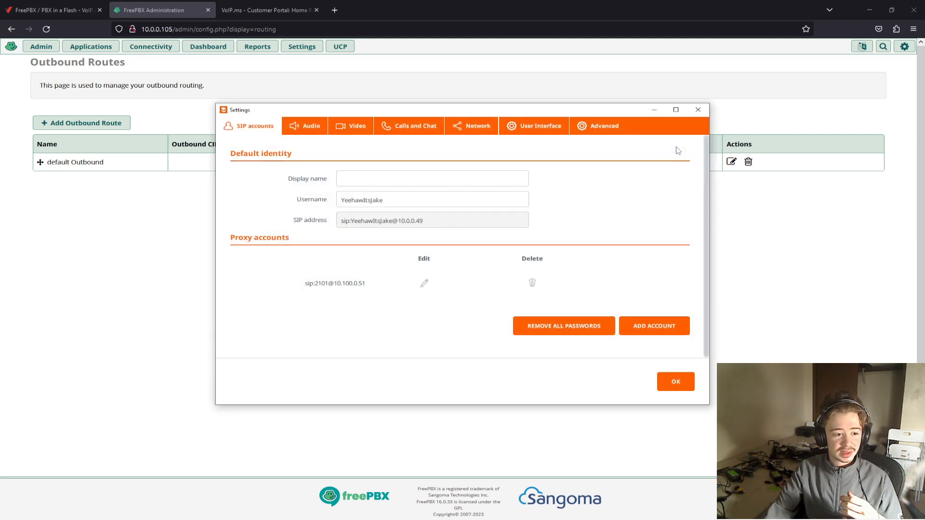
# - Delete Linphone's existing proxy account at 10.100.0.51, start the assistant's form for using a SIP account, and move the Linphone window aside
pyautogui.click(529, 285)
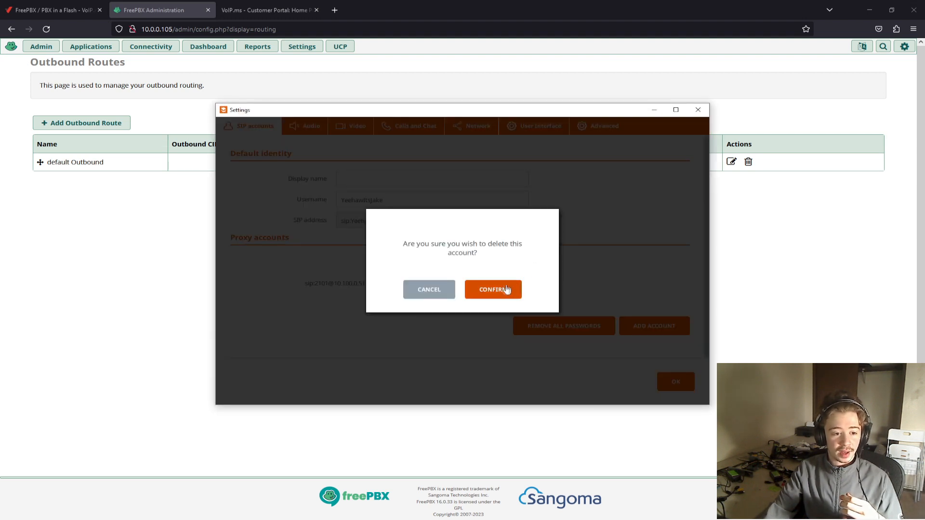
pyautogui.click(506, 290)
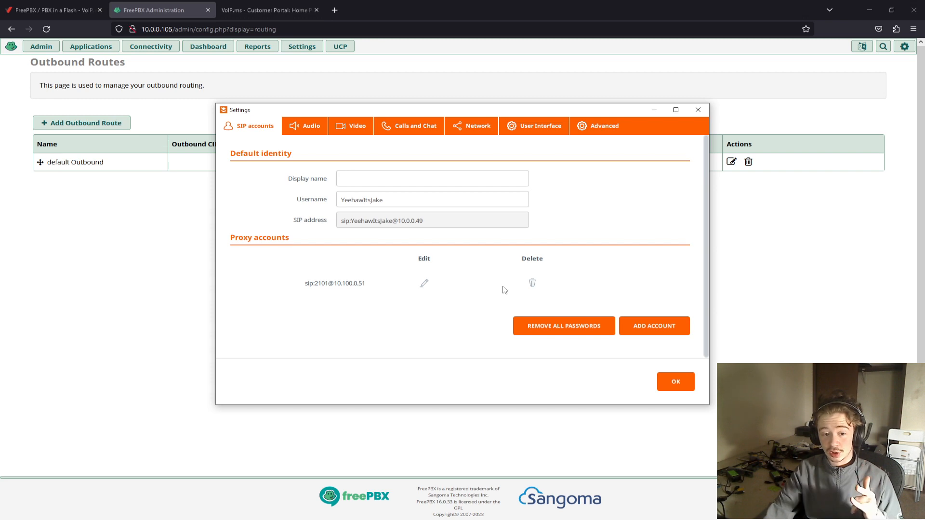
pyautogui.click(549, 319)
pyautogui.click(509, 292)
pyautogui.click(532, 288)
pyautogui.click(501, 291)
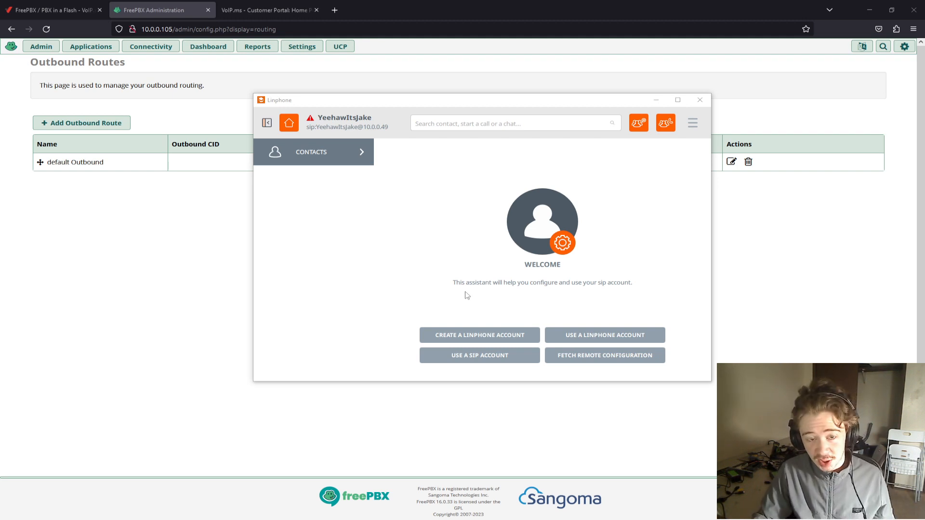
pyautogui.click(495, 355)
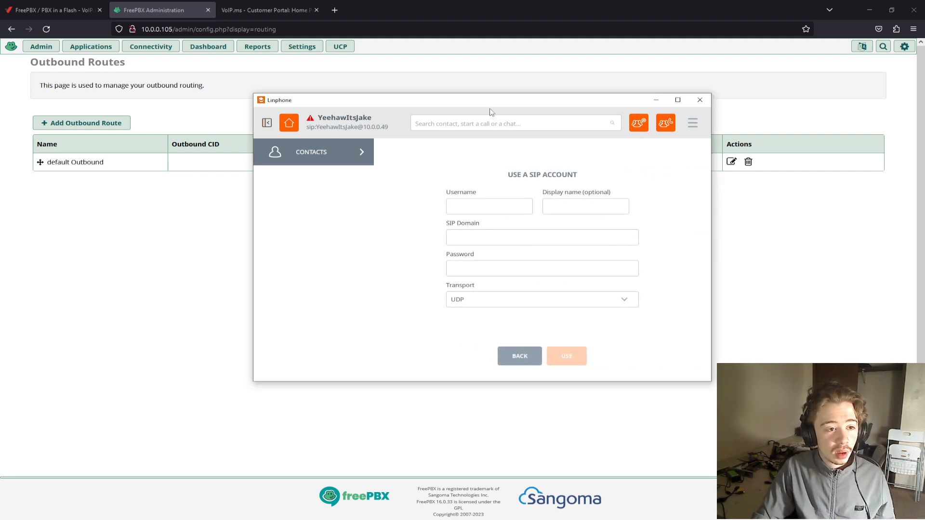
pyautogui.moveTo(488, 109); pyautogui.dragTo(924, 111)
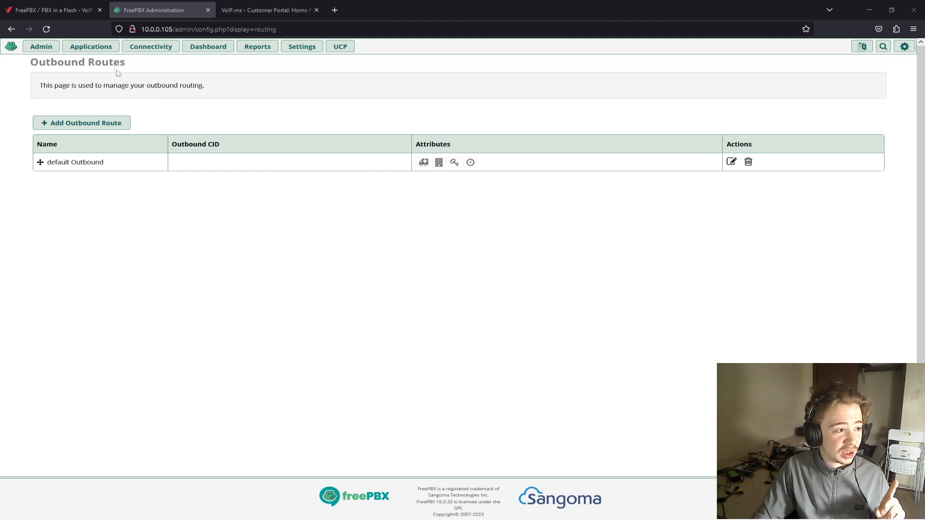
# - Start a new SIP [chan_pjsip] extension in FreePBX and set its user extension to 1010
pyautogui.moveTo(104, 52)
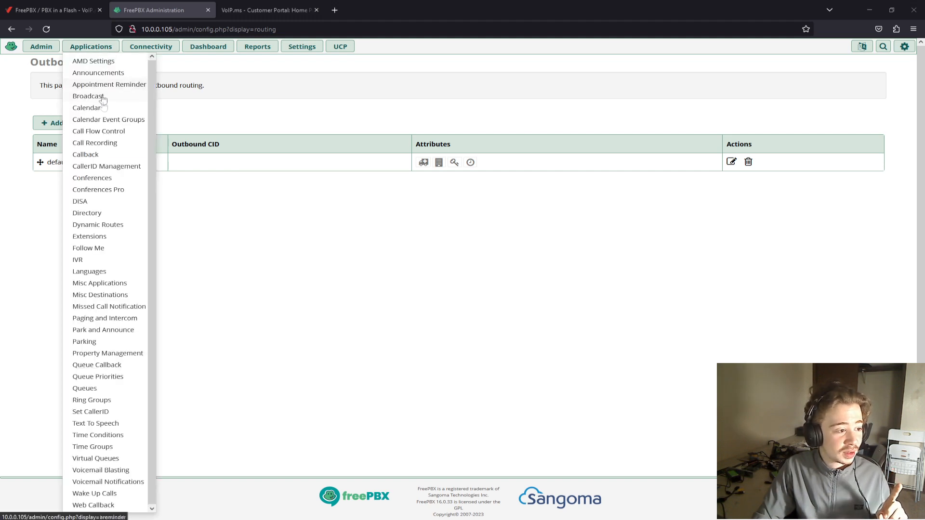
pyautogui.click(103, 241)
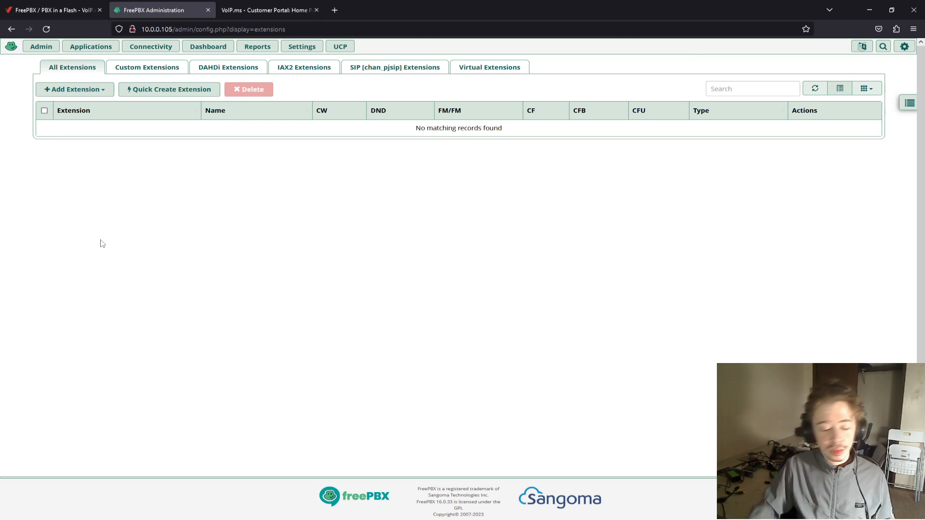
pyautogui.click(98, 91)
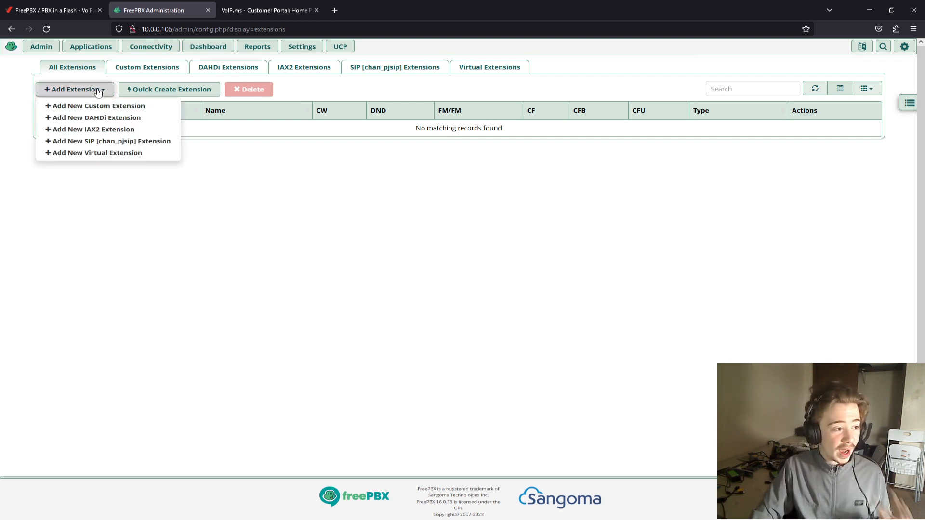
pyautogui.click(102, 141)
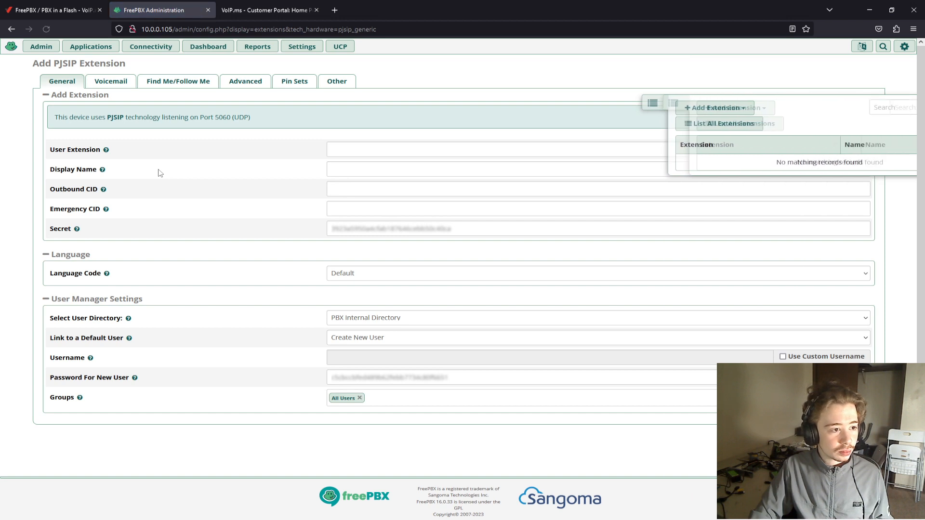
pyautogui.click(351, 149)
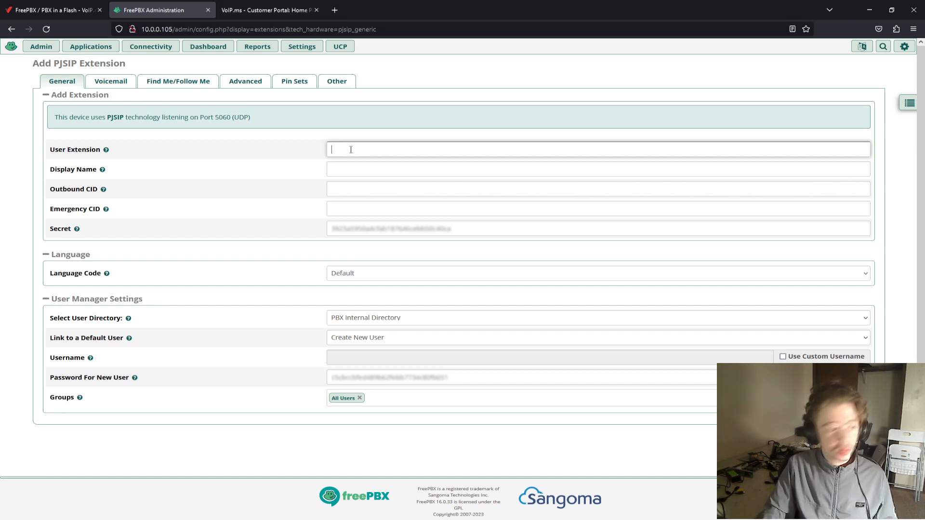
pyautogui.write('1010')
pyautogui.press('Tab')
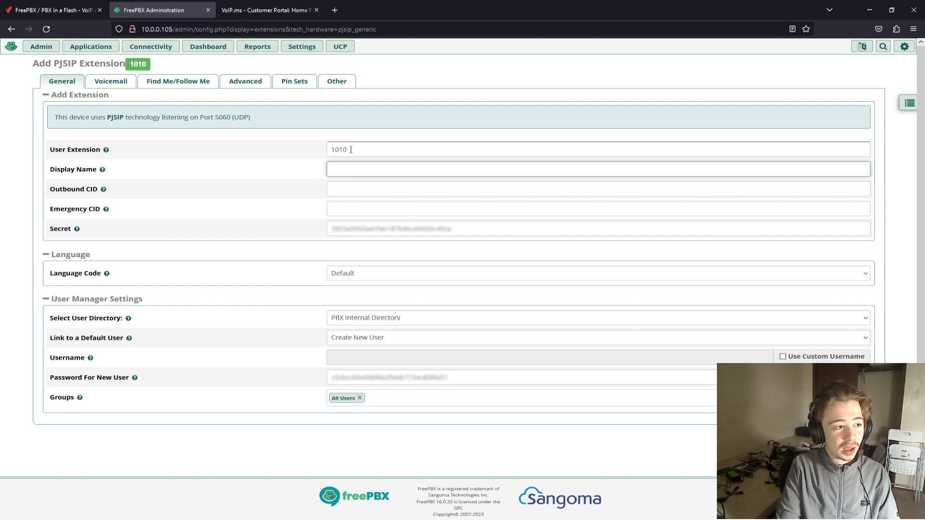
# - Enter the extension's display name, leave Outbound CID and Emergency CID blank, and select the generated secret for copying
pyautogui.write('YeehawItsJake')
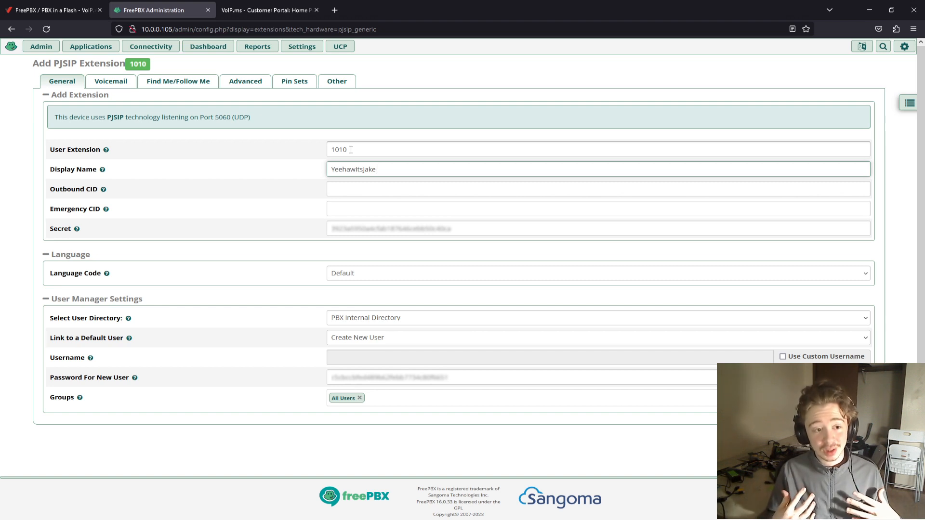
pyautogui.press('Tab')
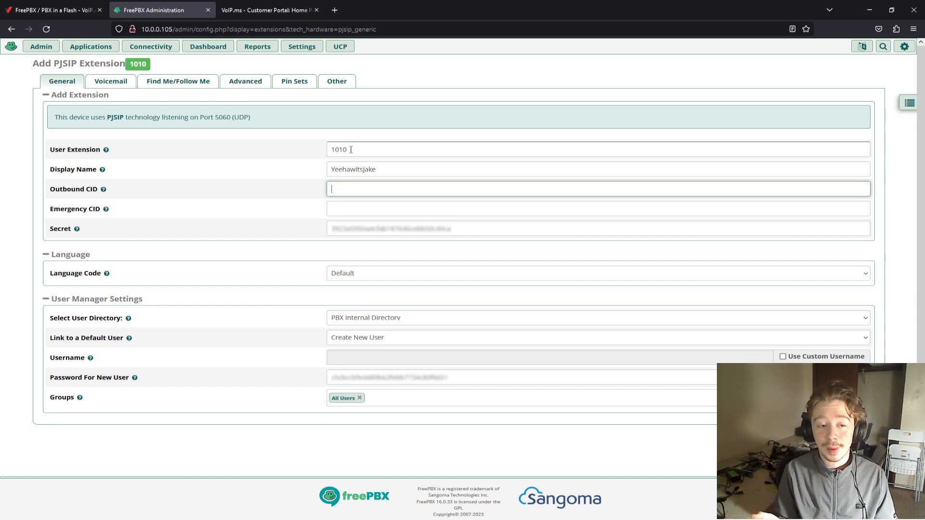
pyautogui.press('Tab')
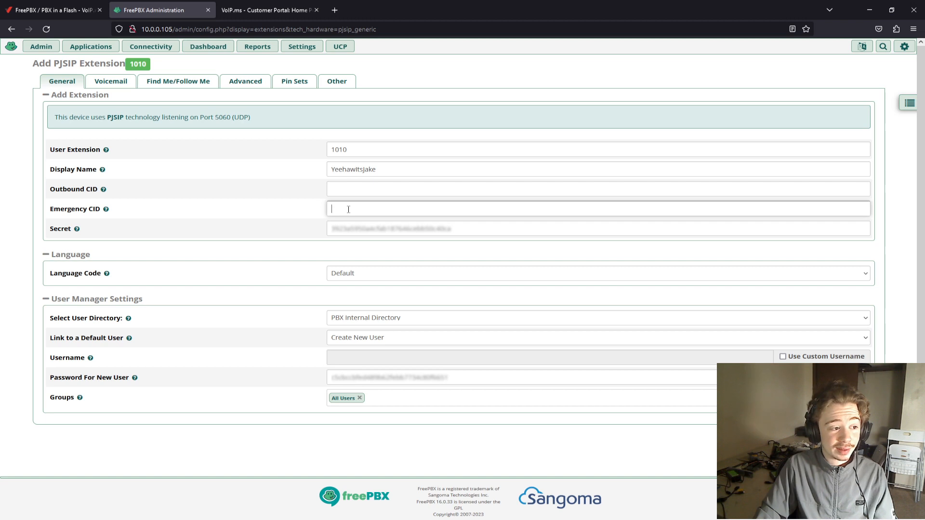
pyautogui.click(374, 227)
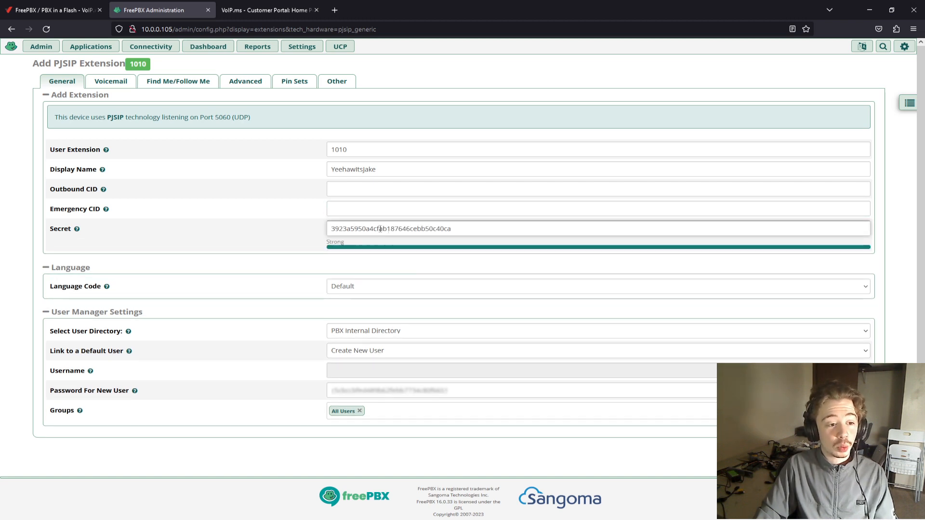
pyautogui.moveTo(458, 230); pyautogui.dragTo(272, 228)
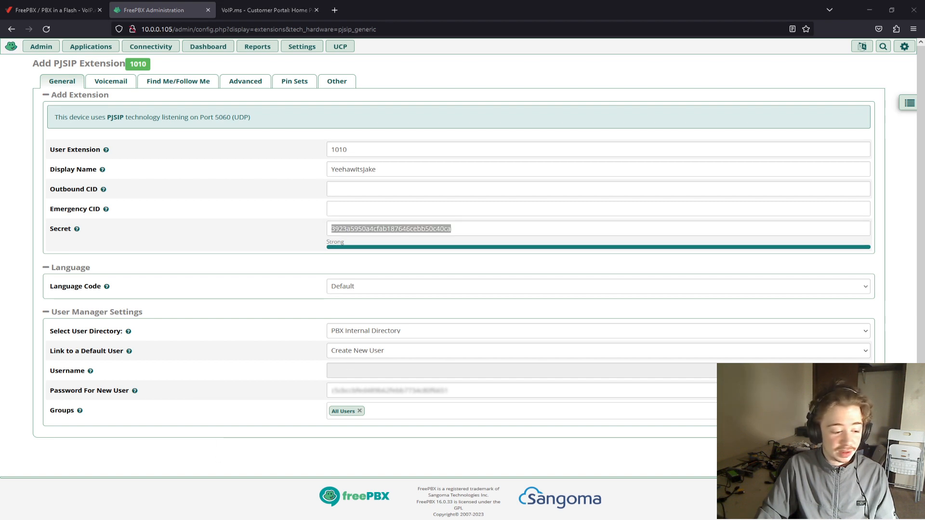
# - In Linphone's SIP account form, set both username and display name to 1010 and the SIP domain to 10.0.0.105
pyautogui.moveTo(924, 132); pyautogui.dragTo(687, 54)
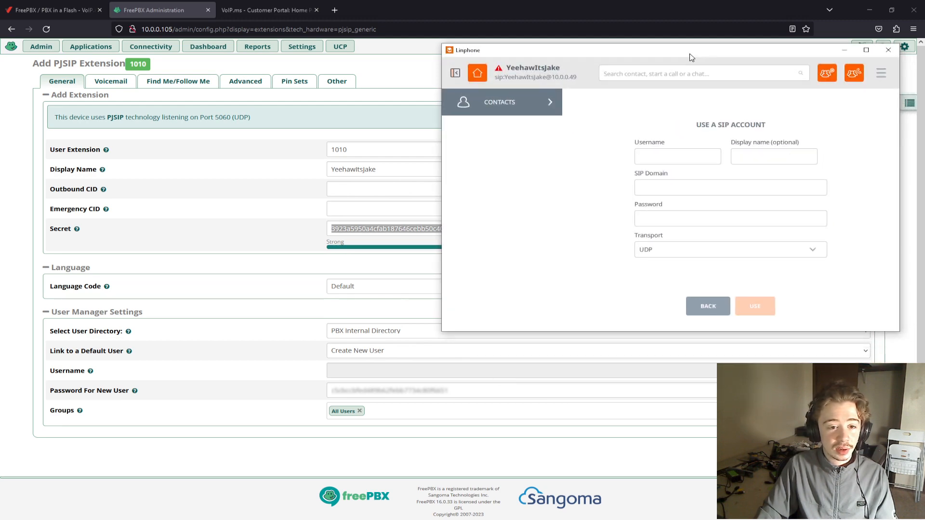
pyautogui.click(685, 155)
pyautogui.write('1010')
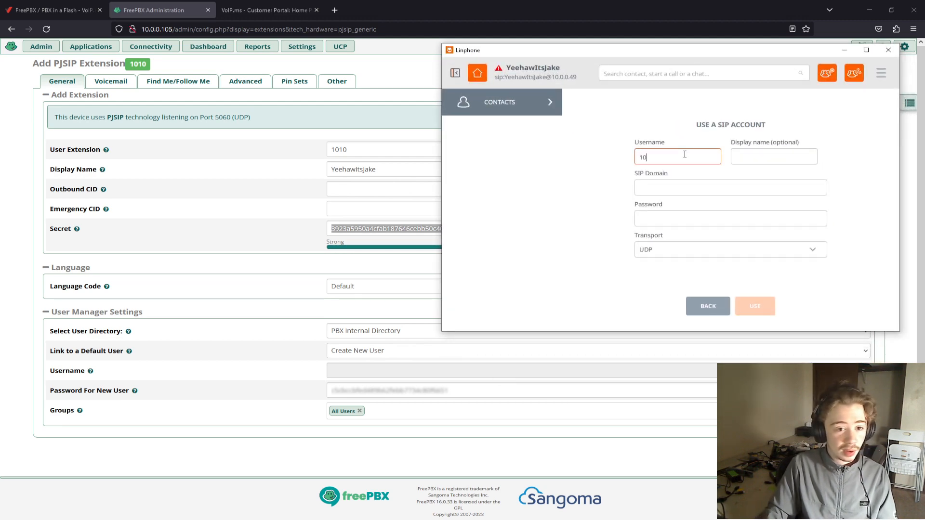
pyautogui.click(763, 158)
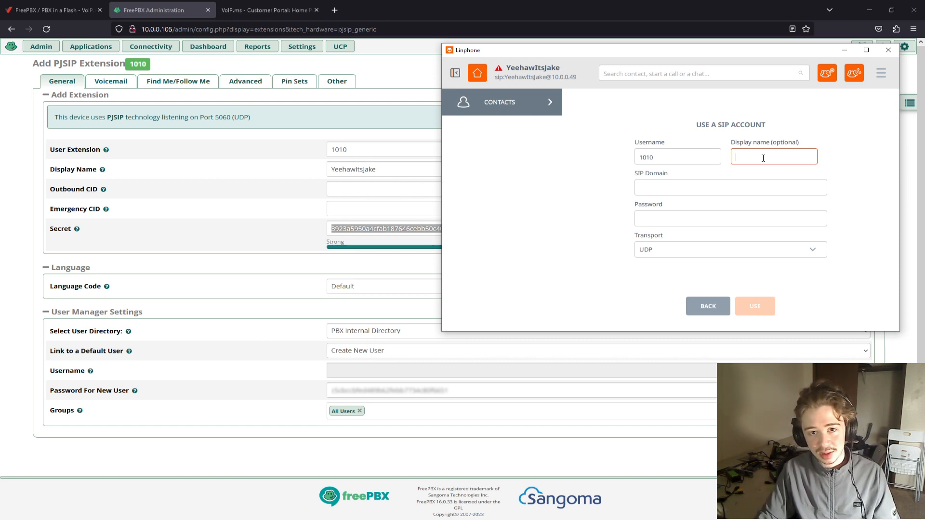
pyautogui.write('1010')
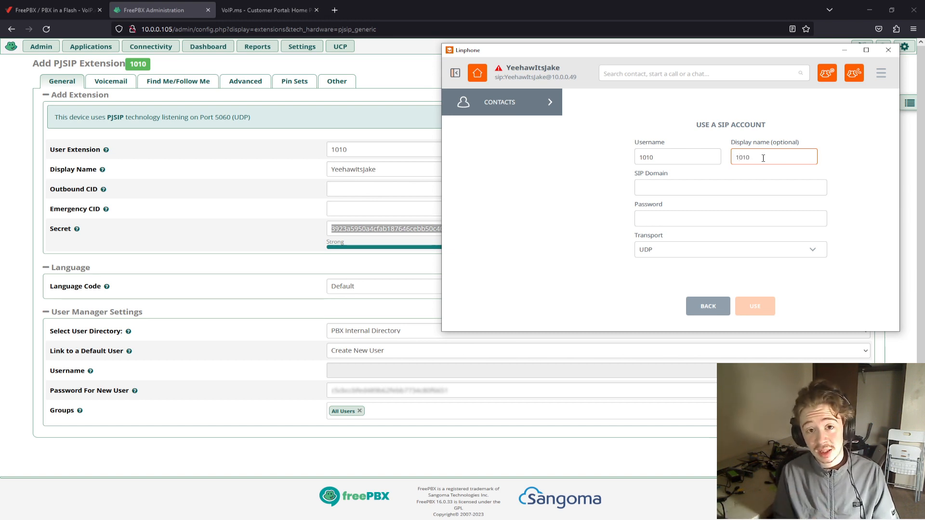
pyautogui.press('Tab')
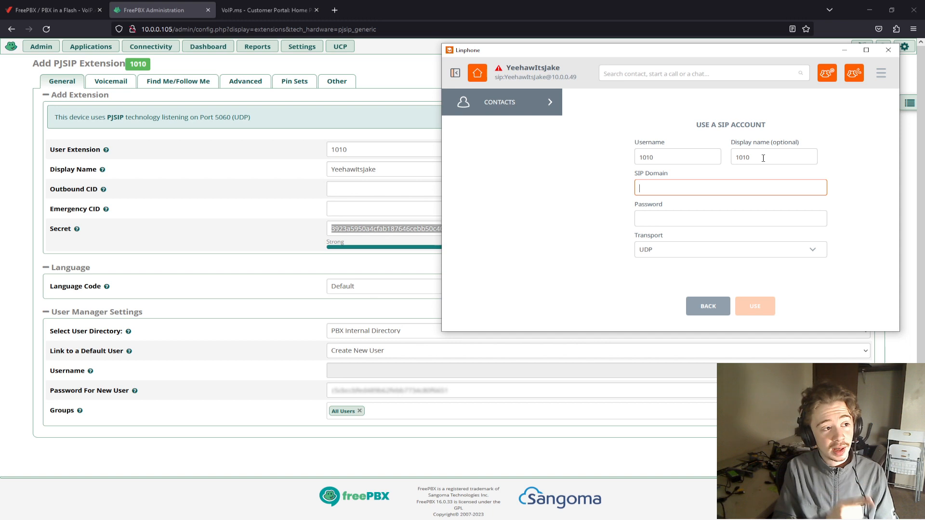
pyautogui.write('10.0.0.105')
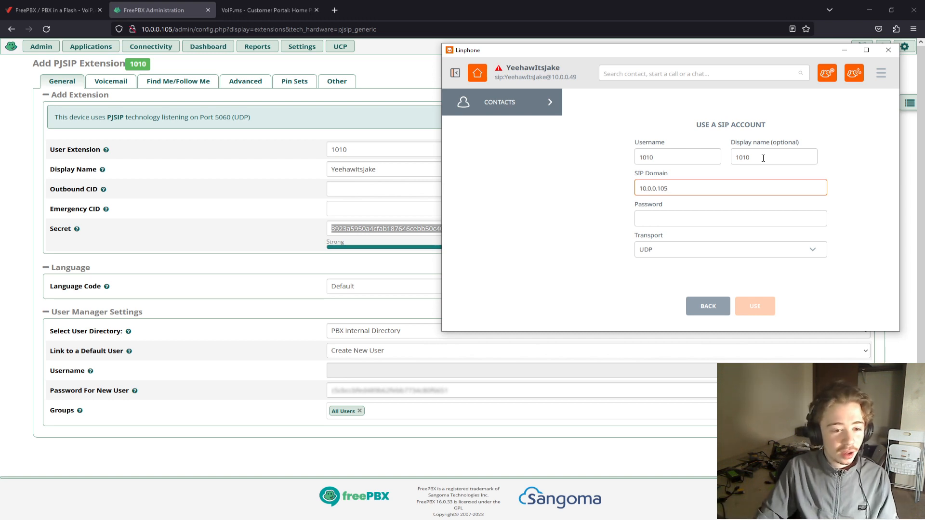
# - Paste extension 1010's secret into the SIP account's password field, clearing the wrong entry and copying the secret again from FreePBX
pyautogui.press('Tab')
pyautogui.hotkey('ctrl', 'v')
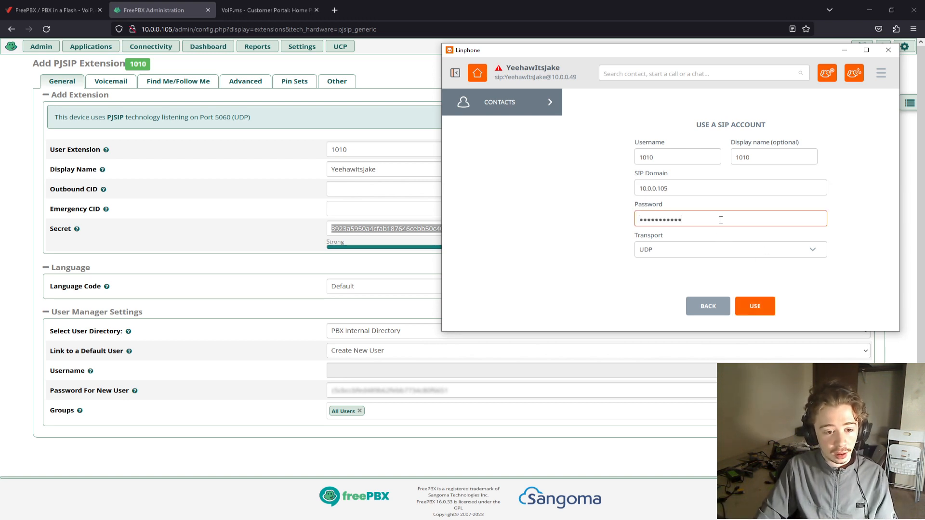
pyautogui.hotkey('ctrl', 'a')
pyautogui.press('BackSpace')
pyautogui.click(362, 228)
pyautogui.doubleClick(362, 228)
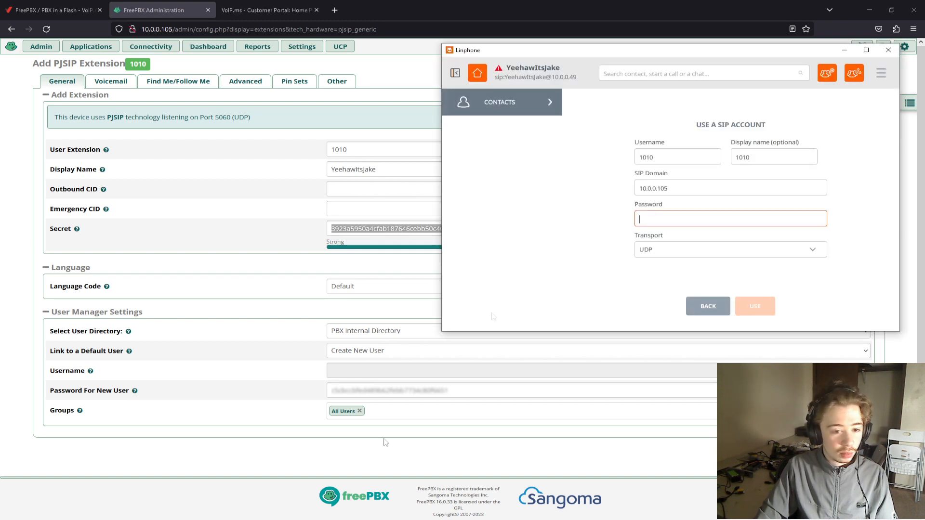
pyautogui.hotkey('alt', 'Tab')
pyautogui.hotkey('ctrl', 'v')
# - Keep the SIP account's transport at UDP and put the account to use
pyautogui.click(723, 249)
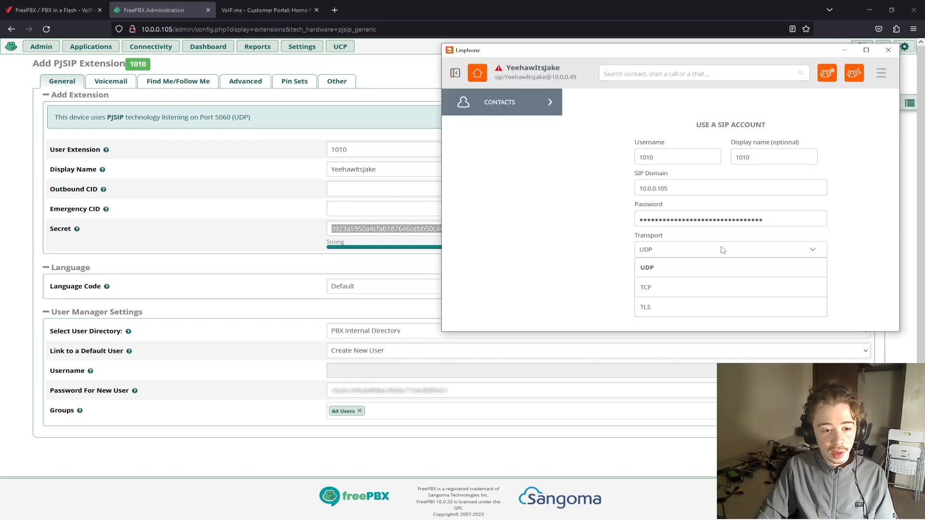
pyautogui.click(722, 248)
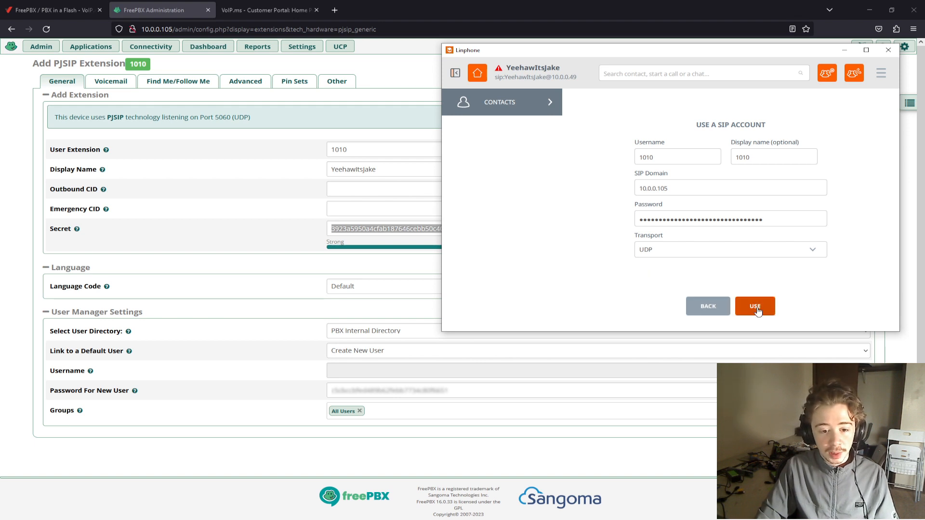
pyautogui.click(755, 307)
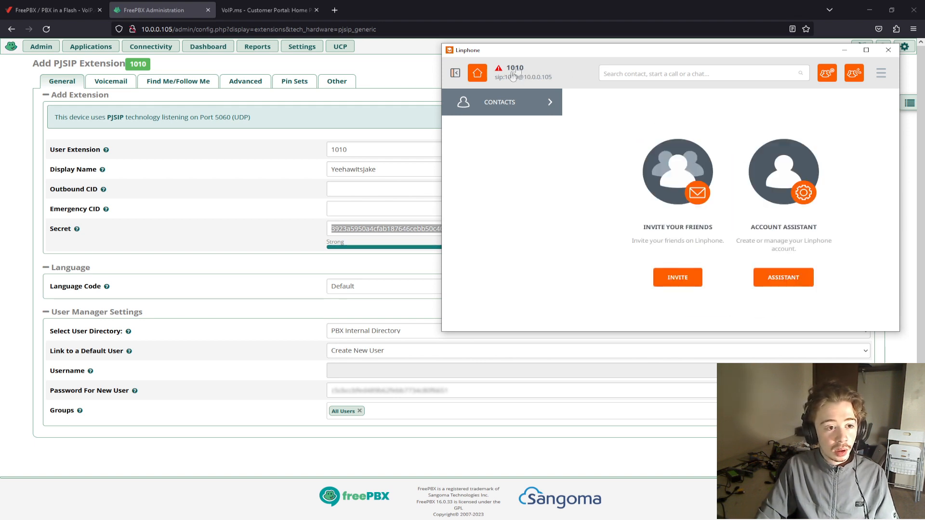
# - Move Linphone out of the way, submit the new extension 1010 in FreePBX and apply the configuration
pyautogui.moveTo(524, 54); pyautogui.dragTo(924, 54)
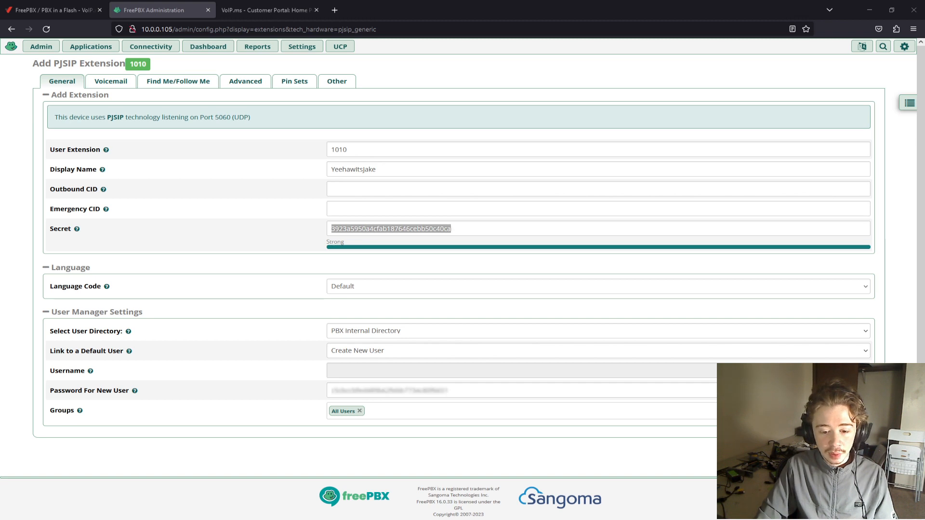
pyautogui.click(859, 506)
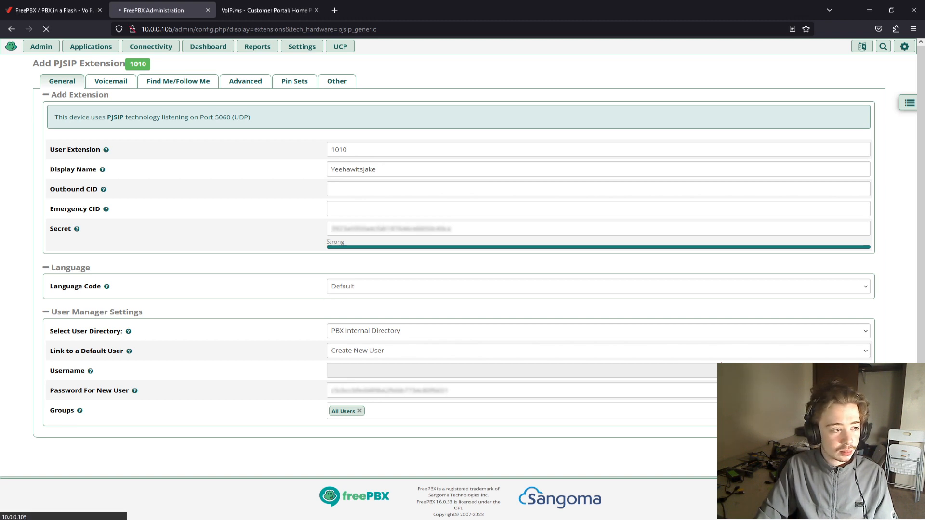
pyautogui.click(598, 104)
pyautogui.click(822, 46)
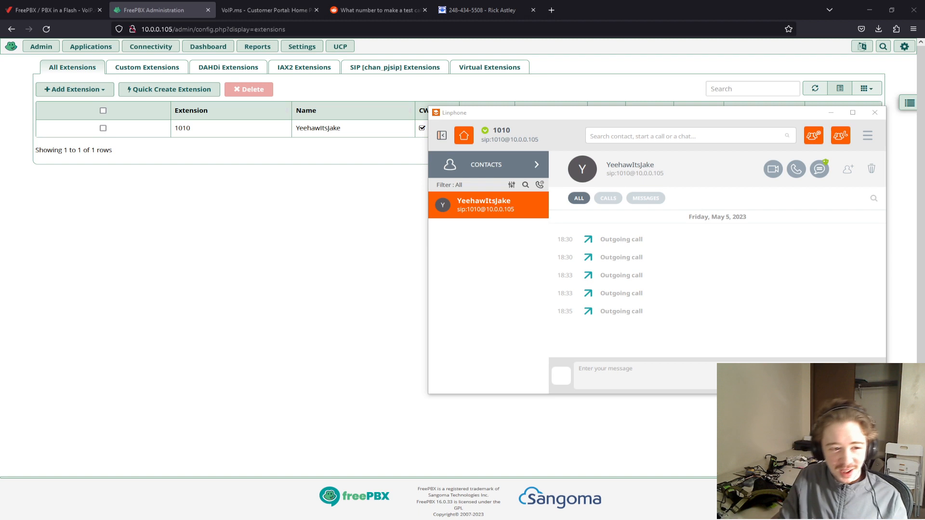
# - In Linphone, place a test call to the Rick Astley phone number and hang up
pyautogui.moveTo(584, 111); pyautogui.dragTo(924, 115)
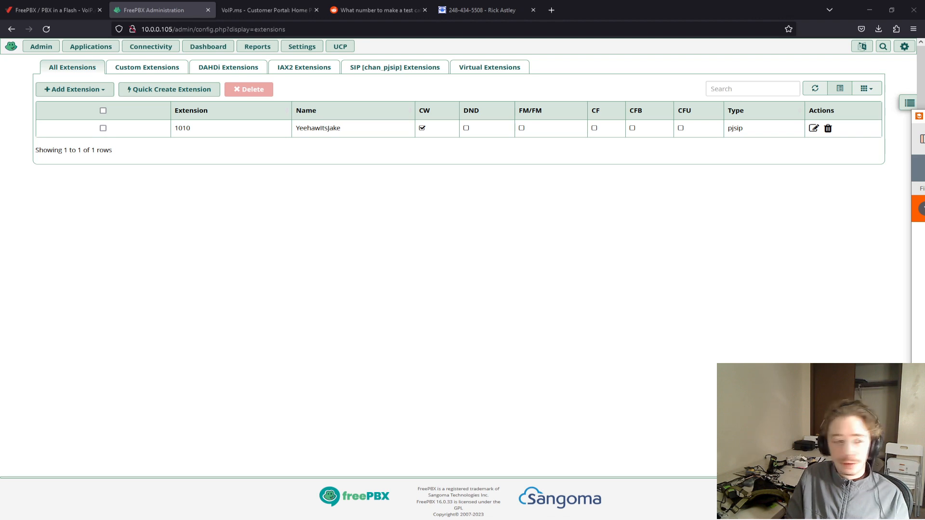
pyautogui.click(598, 124)
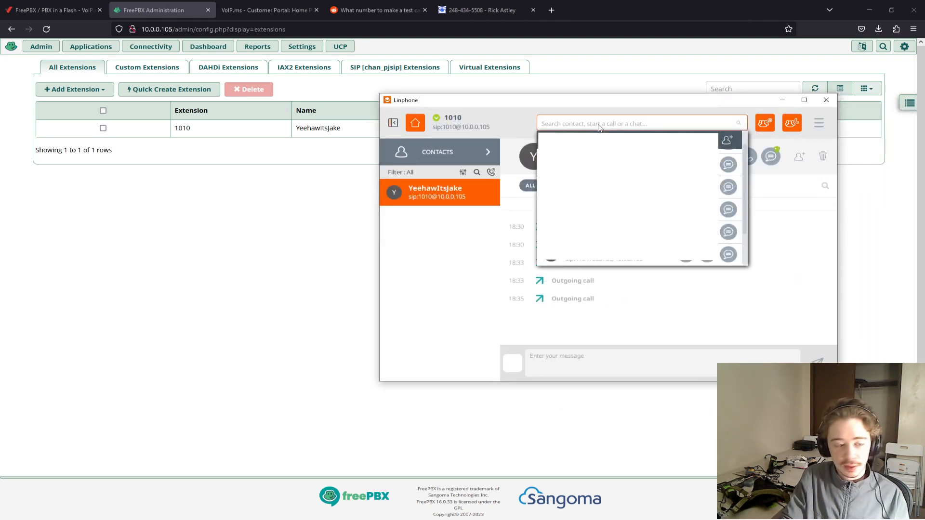
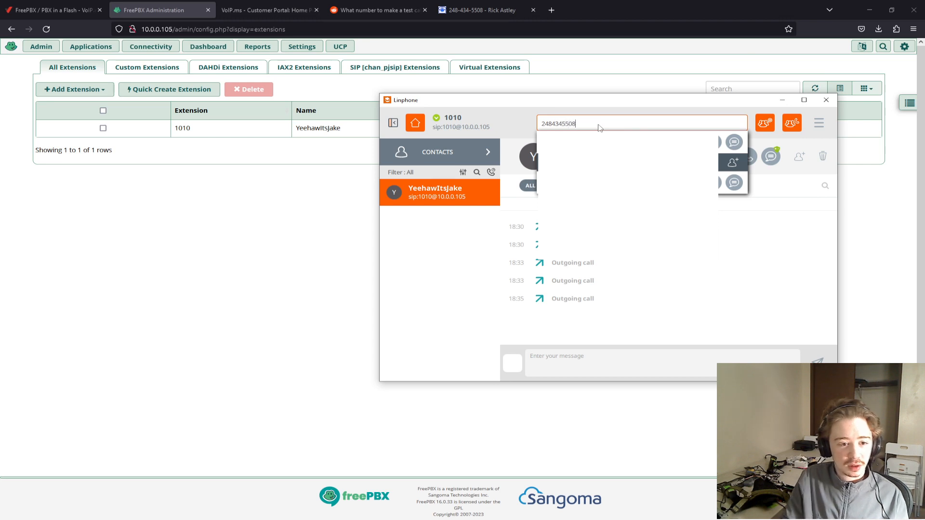
pyautogui.click(733, 143)
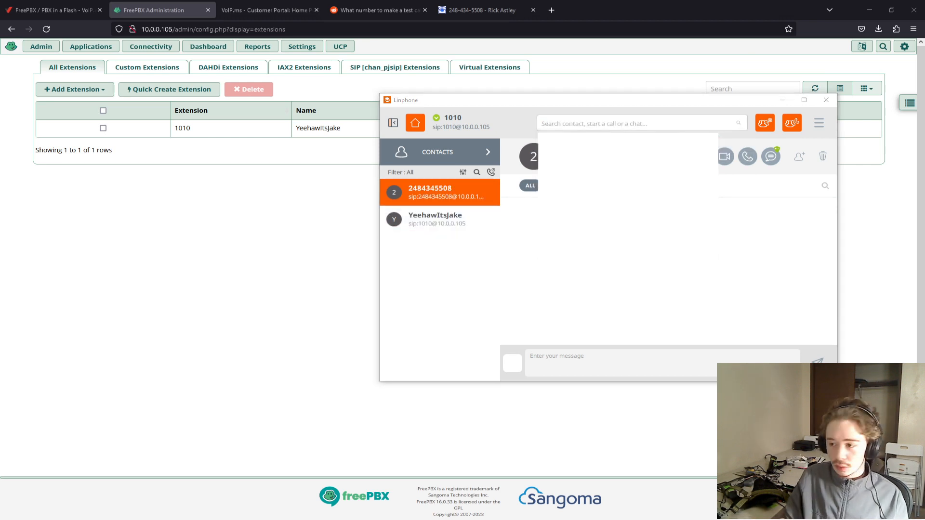
pyautogui.moveTo(924, 126); pyautogui.dragTo(534, 124)
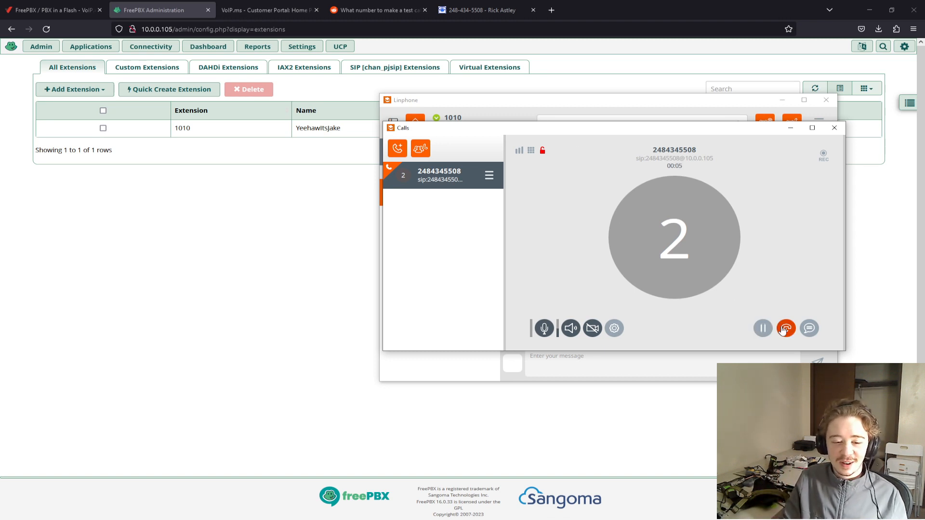
pyautogui.click(786, 328)
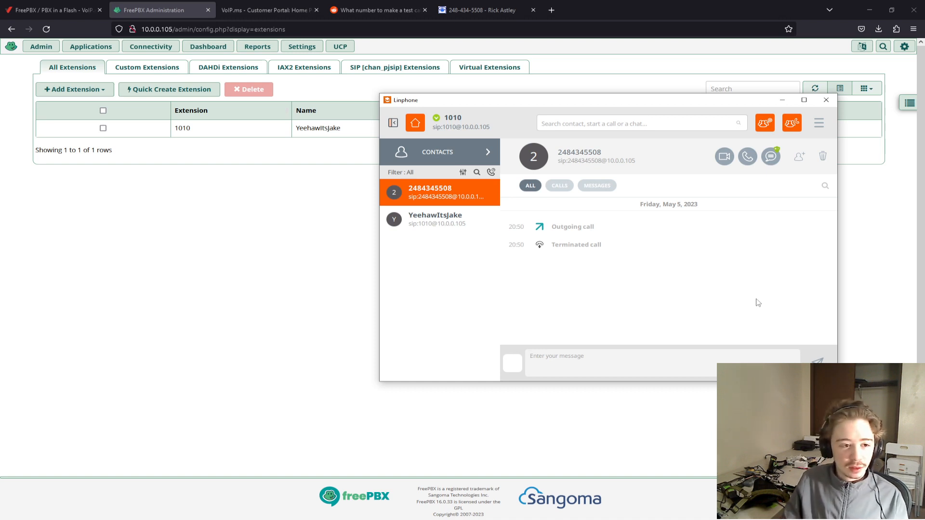
# - Move Linphone out of the way and open the VoipMS trunk for editing in FreePBX
pyautogui.click(600, 125)
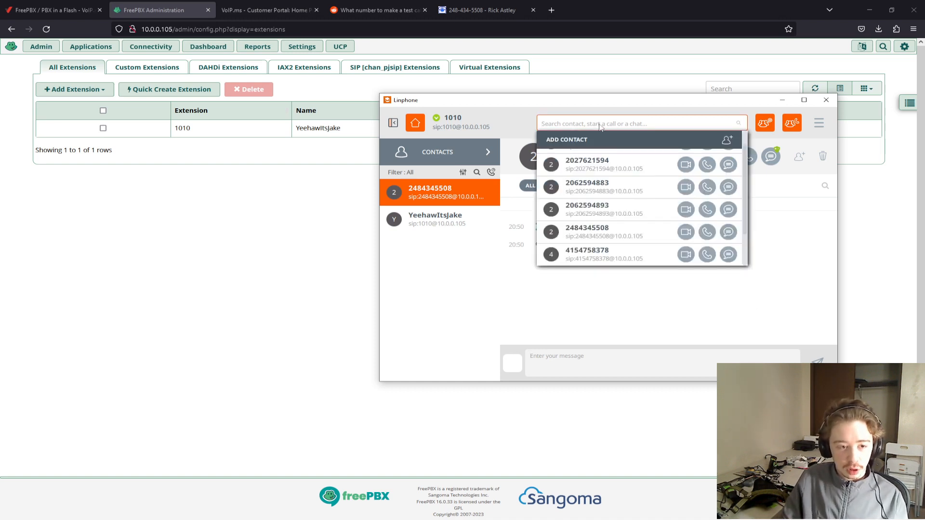
pyautogui.moveTo(605, 99); pyautogui.dragTo(924, 186)
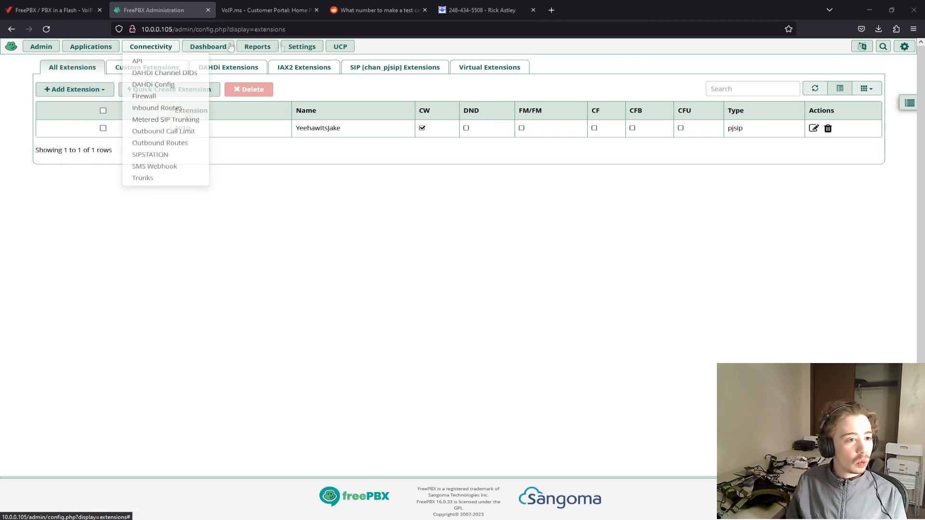
pyautogui.moveTo(264, 50)
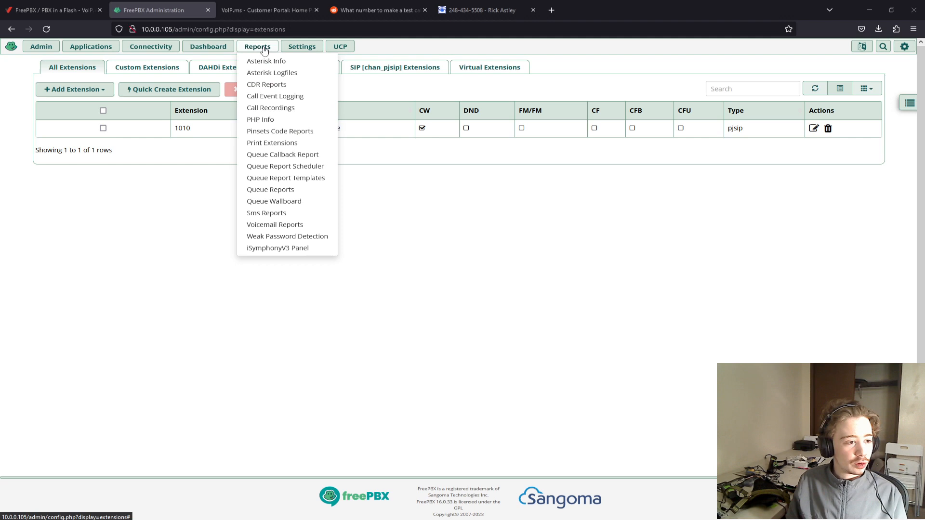
pyautogui.moveTo(151, 47)
pyautogui.click(144, 178)
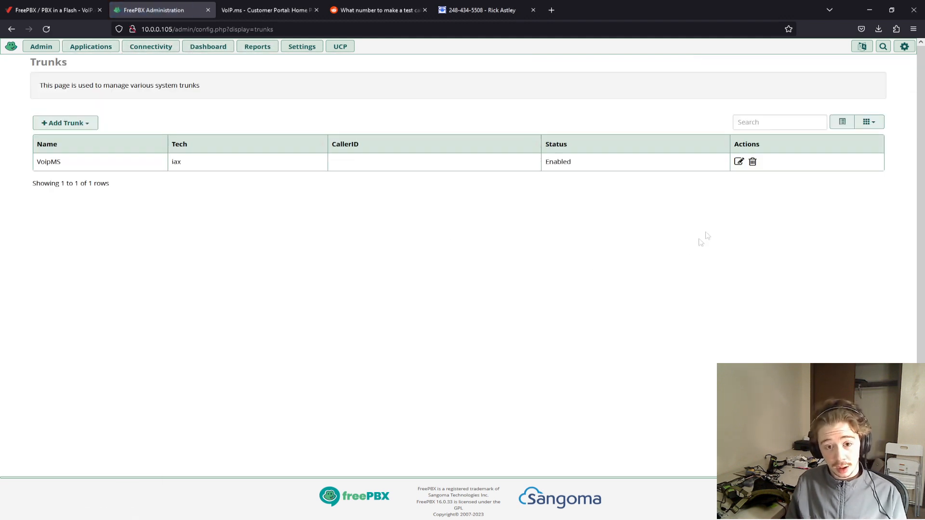
pyautogui.click(738, 162)
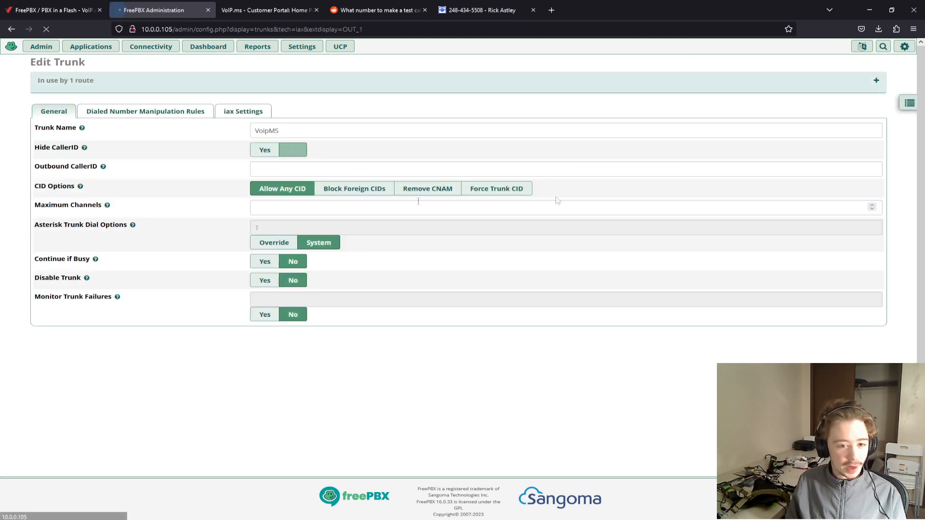
# - Set the VoipMS trunk's Outbound CallerID to the Rick Astley phone number, submit the trunk and apply the configuration
pyautogui.click(293, 168)
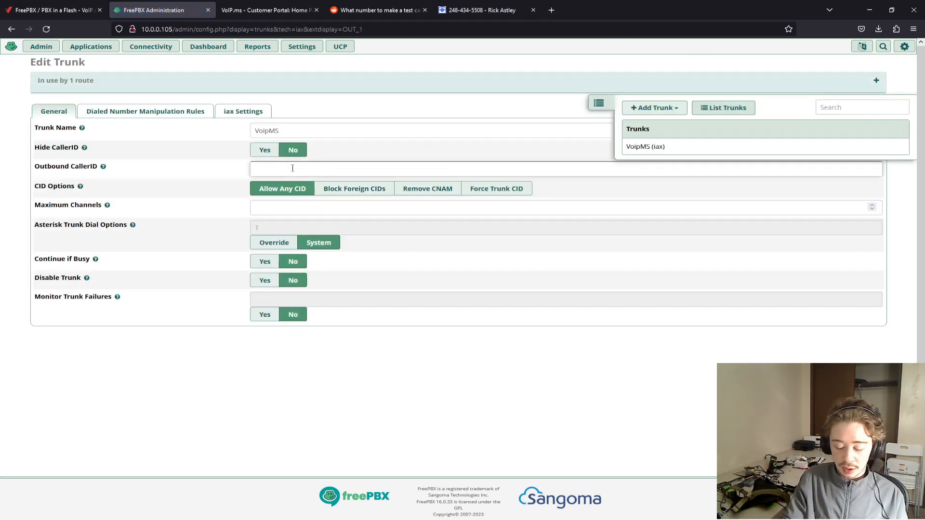
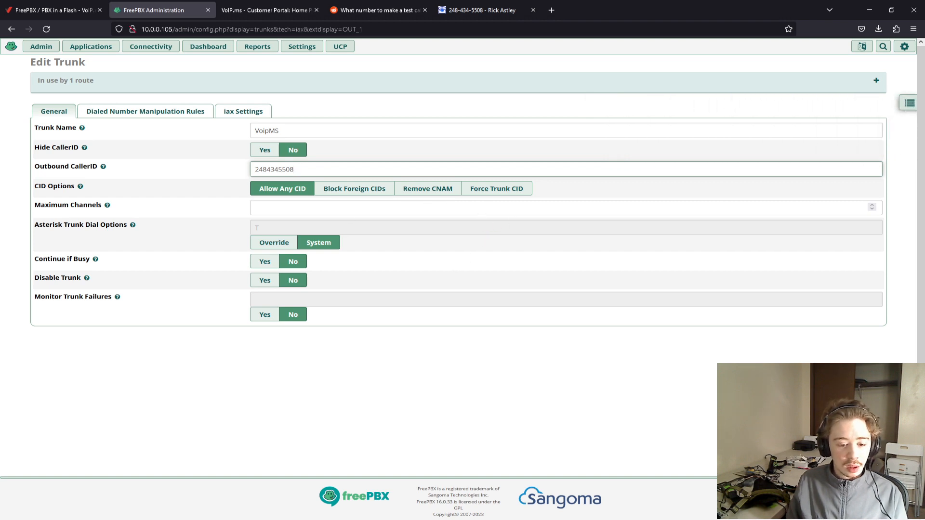
pyautogui.press('Return')
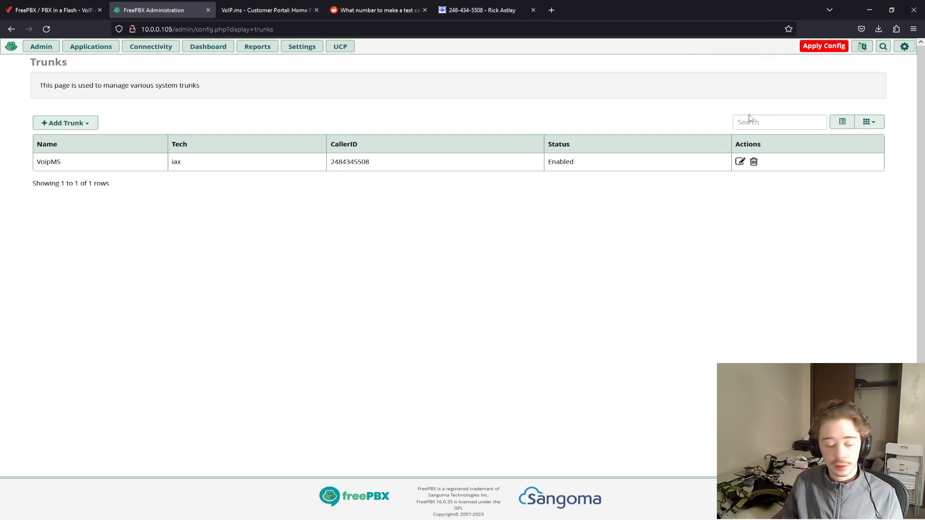
pyautogui.click(813, 48)
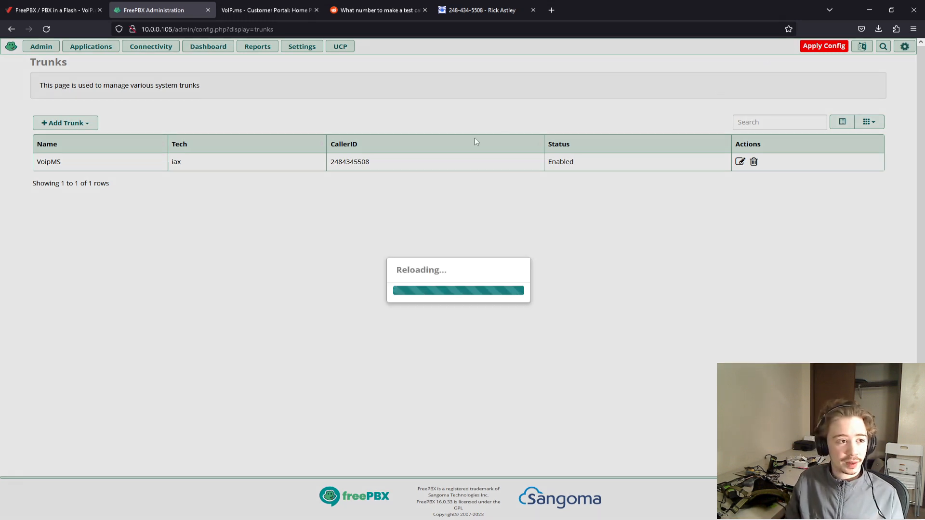
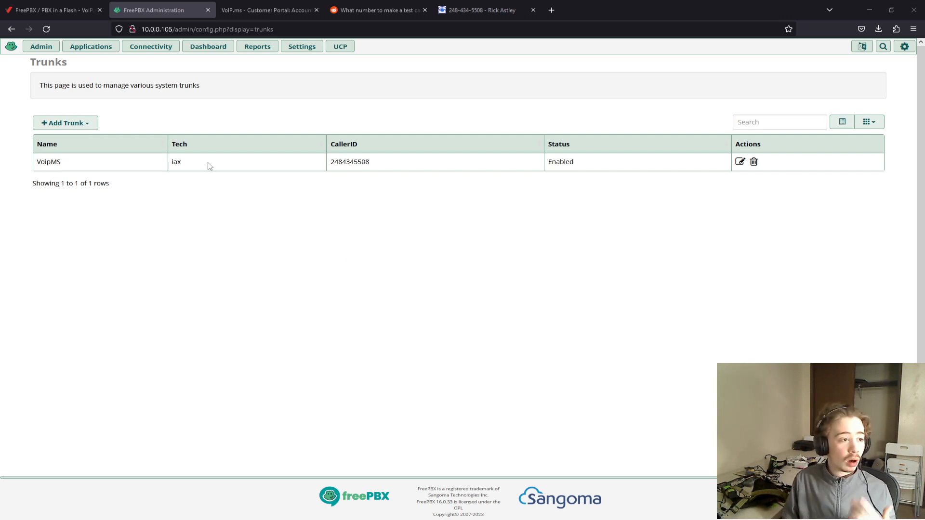
# - Add a new inbound route in FreePBX with the description defaultInboundRoute
pyautogui.click(164, 48)
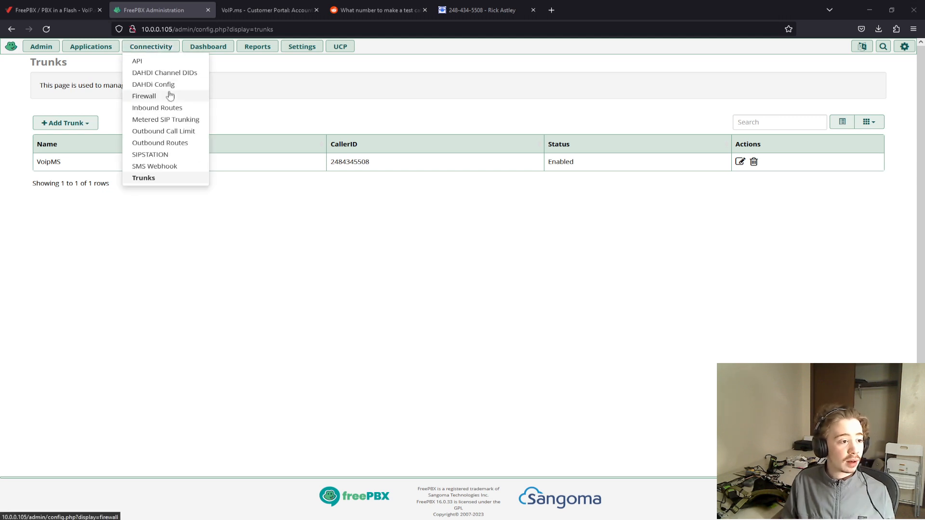
pyautogui.click(168, 107)
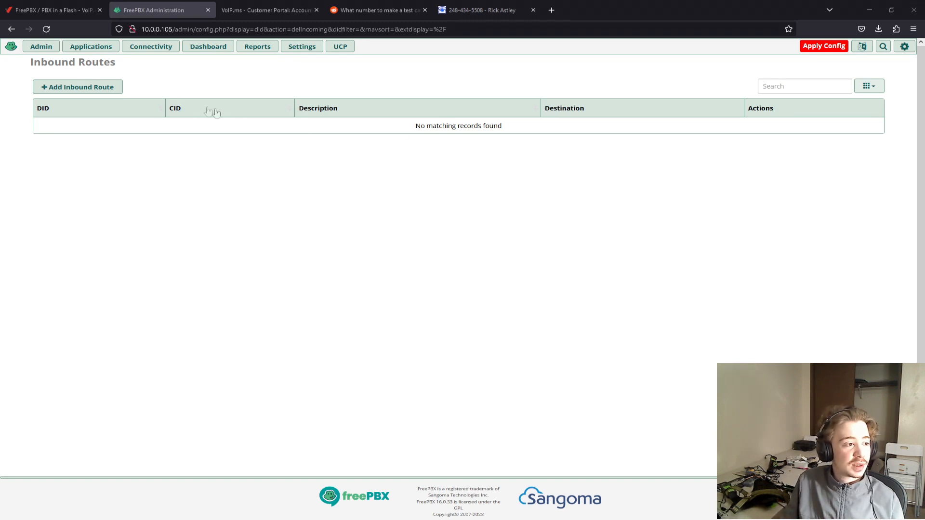
pyautogui.click(107, 90)
pyautogui.click(284, 116)
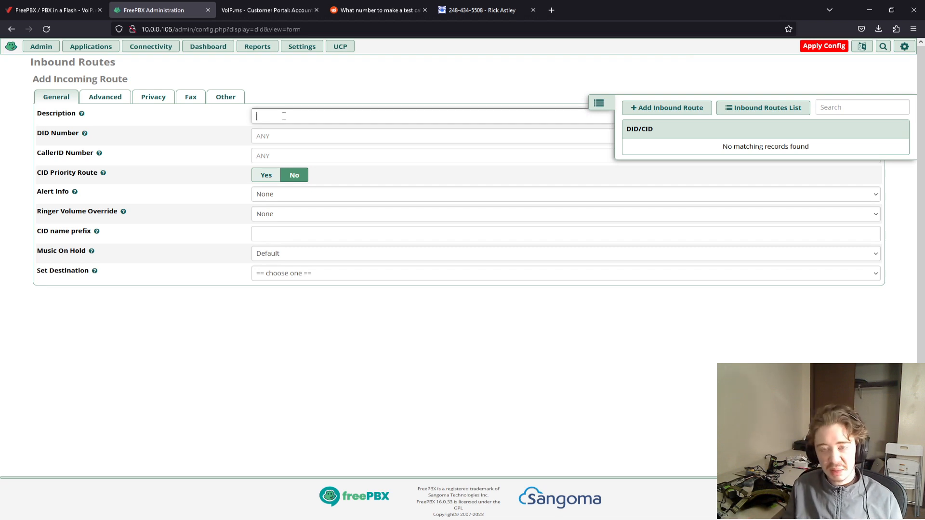
pyautogui.write('defaultIn')
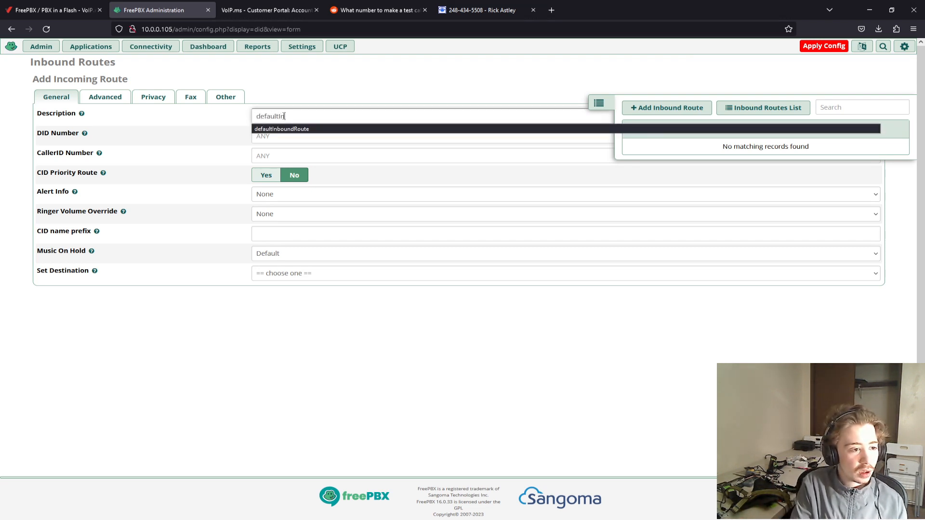
pyautogui.press('Down')
pyautogui.press('Return')
pyautogui.press('Tab')
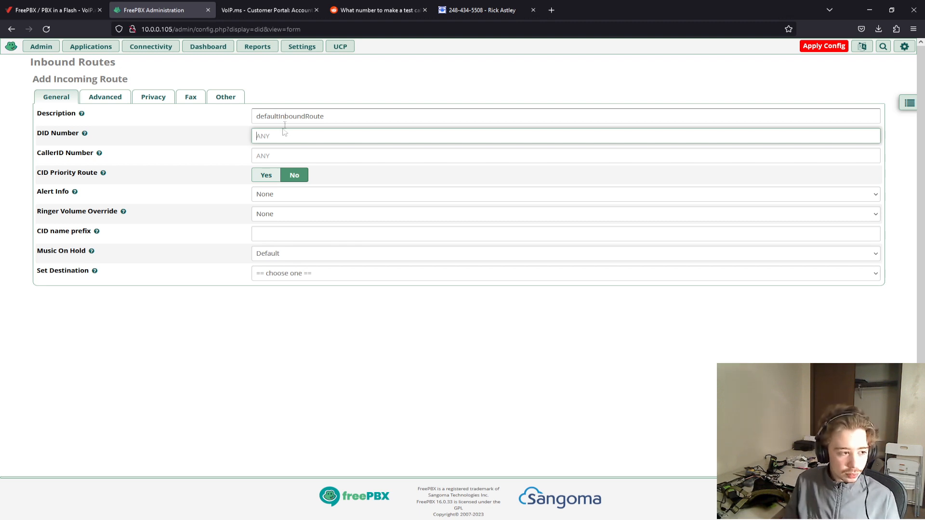
# - Leave the route's DID and CallerID numbers at ANY and set its destination to Extensions, 1010
pyautogui.click(277, 150)
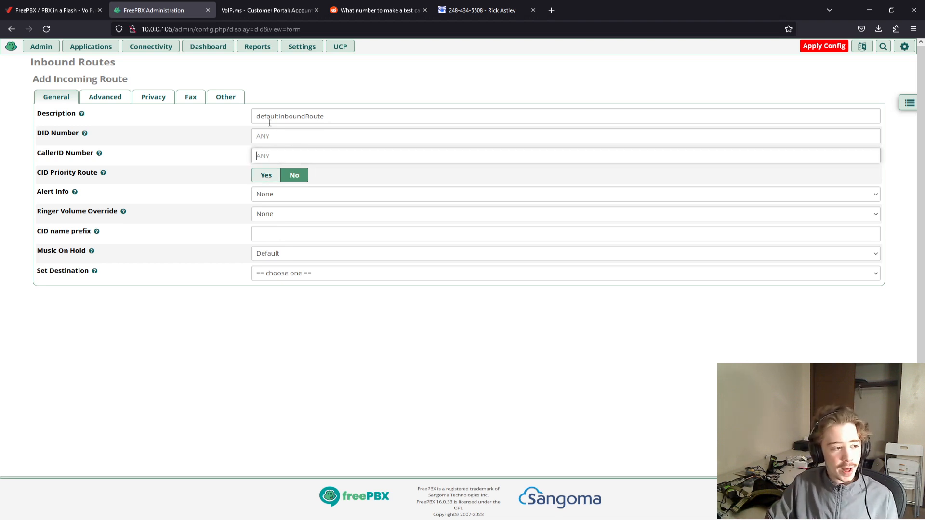
pyautogui.click(266, 156)
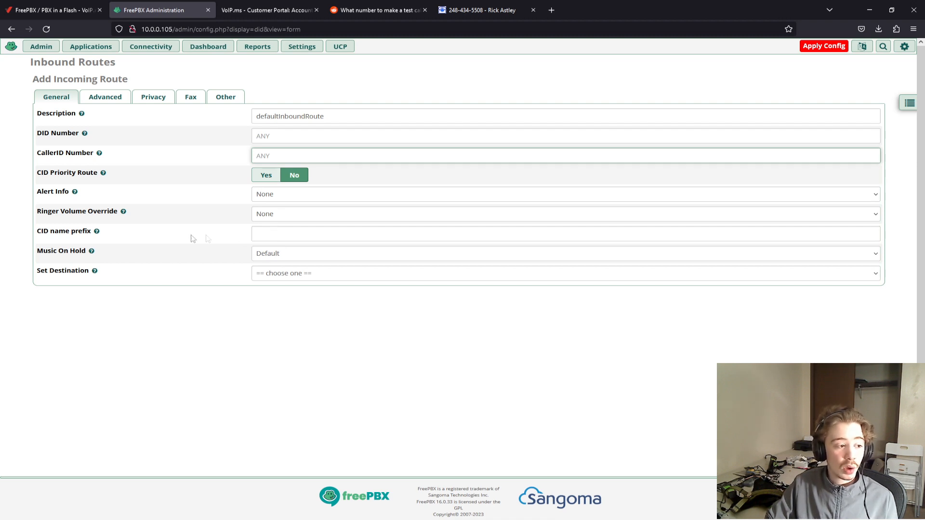
pyautogui.moveTo(98, 232)
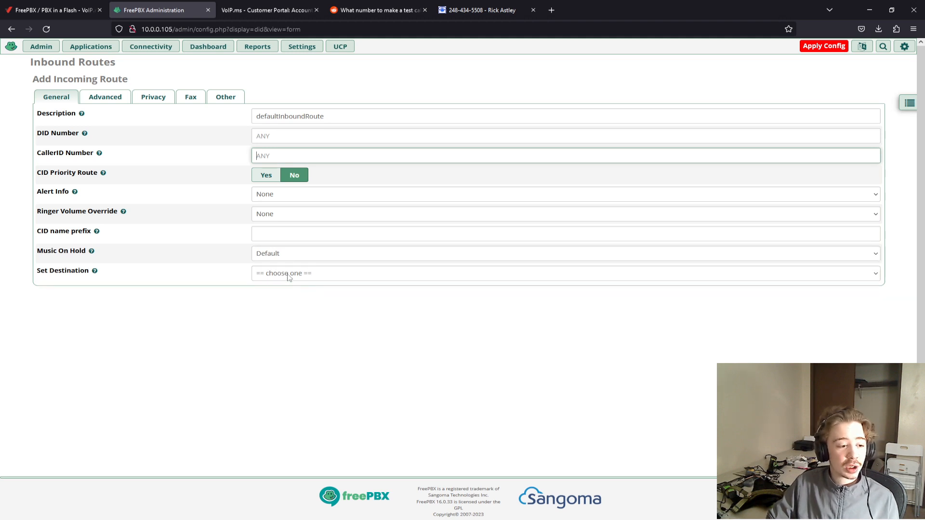
pyautogui.click(288, 274)
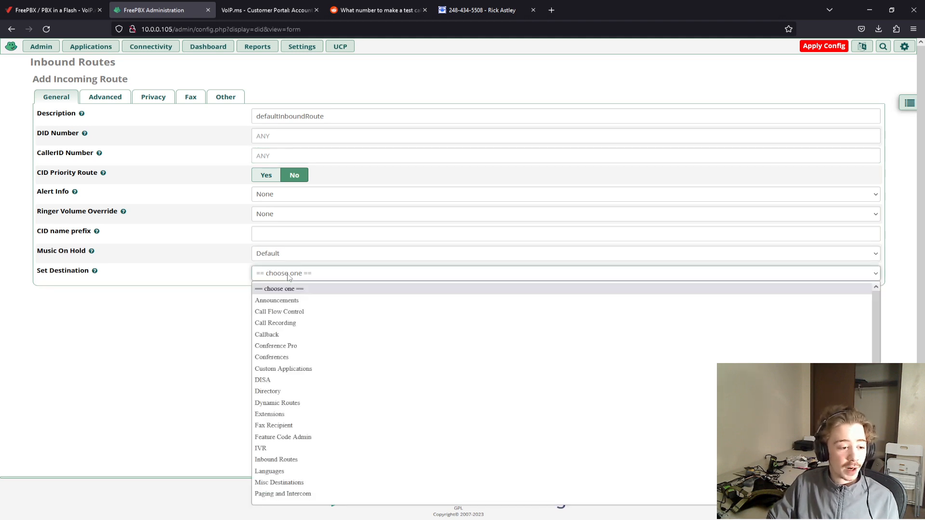
pyautogui.click(284, 415)
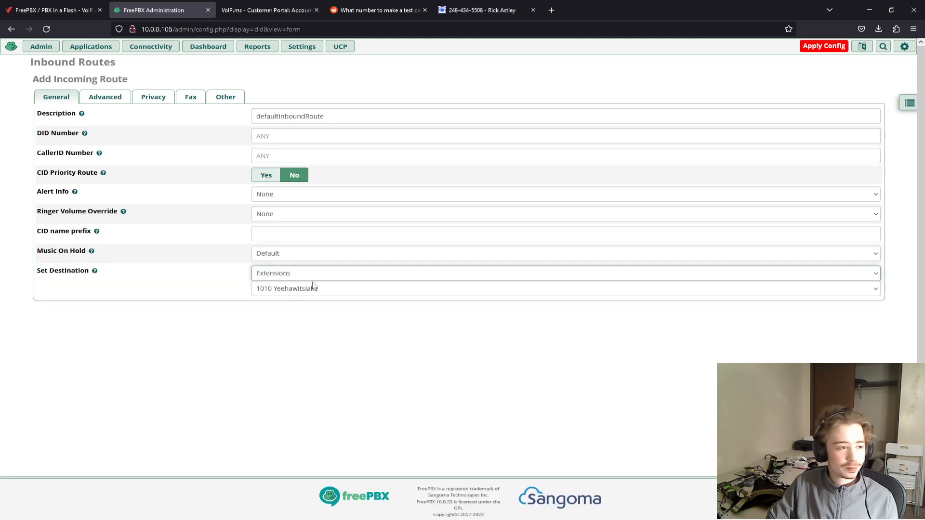
# - Enable Reject Reverse Charges in the inbound route's advanced settings
pyautogui.click(107, 97)
pyautogui.click(139, 99)
pyautogui.click(115, 101)
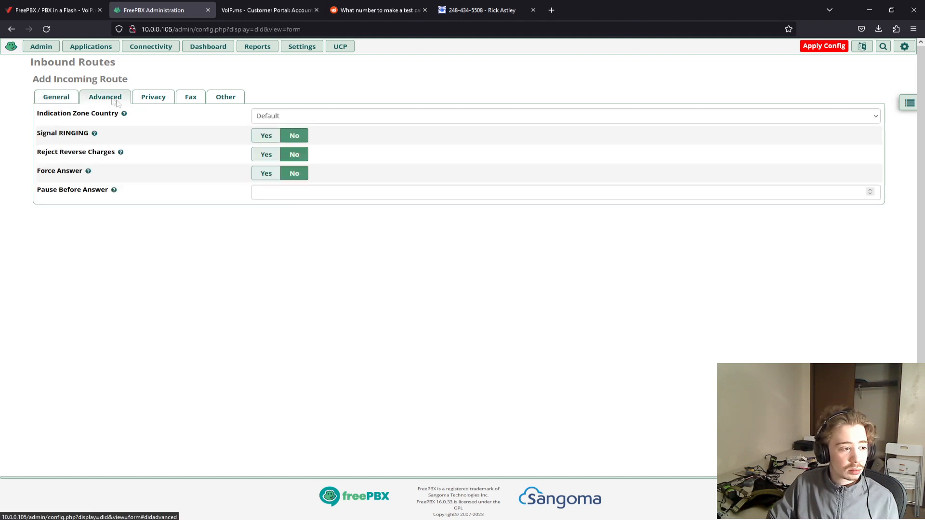
pyautogui.click(273, 161)
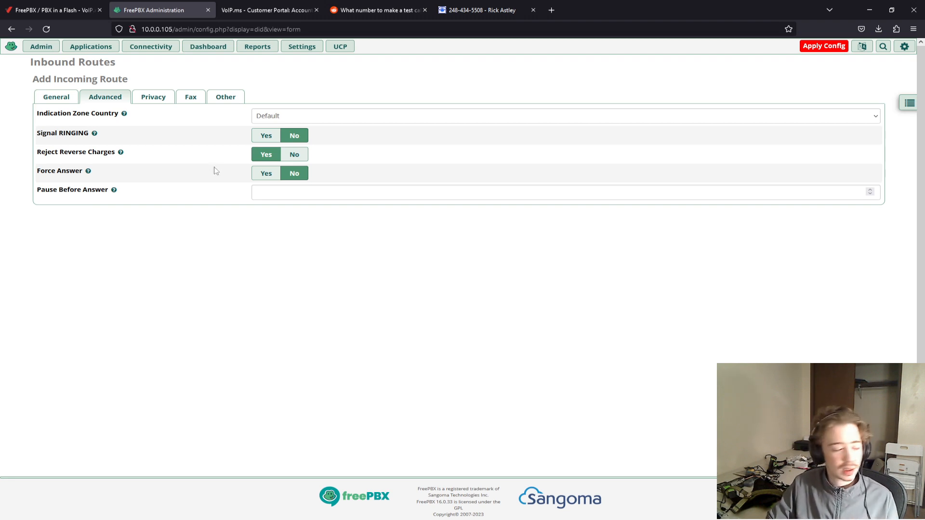
# - Check the route's Privacy, Fax and Other settings, then submit the inbound route and apply the configuration
pyautogui.click(148, 99)
pyautogui.click(185, 99)
pyautogui.click(226, 98)
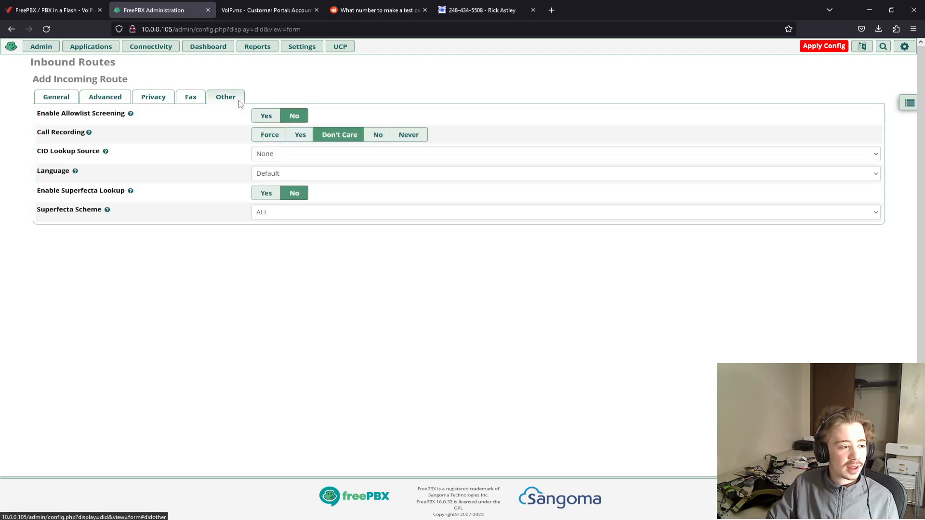
pyautogui.click(72, 98)
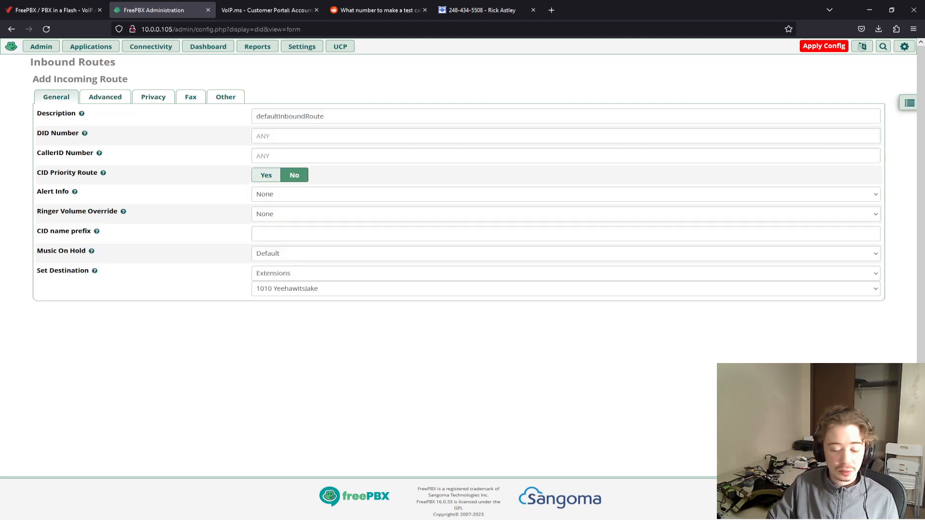
pyautogui.click(853, 504)
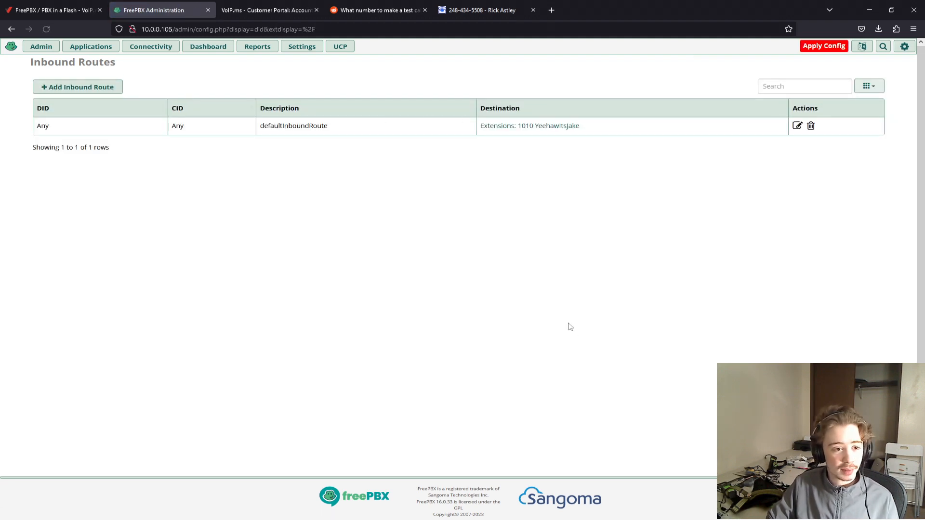
pyautogui.click(824, 46)
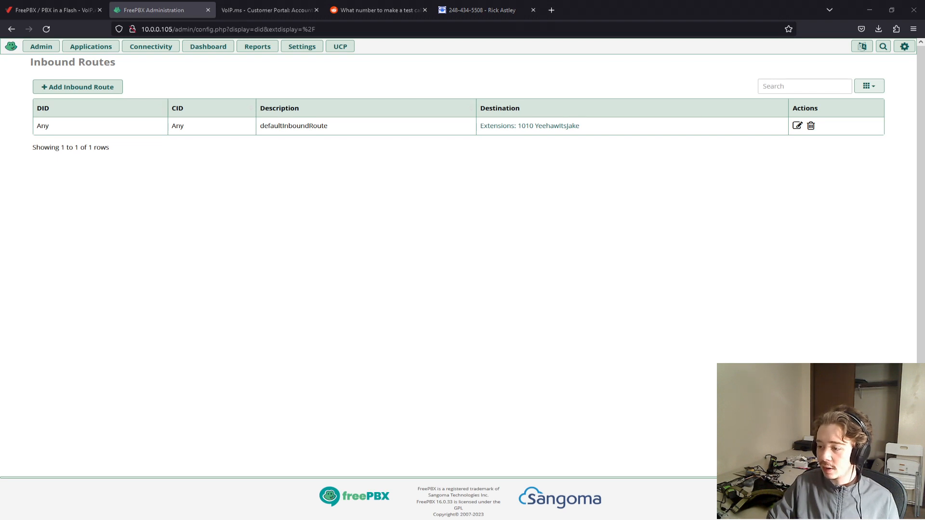
# - Bring the Linphone window back into view over the FreePBX page
pyautogui.moveTo(924, 140); pyautogui.dragTo(557, 140)
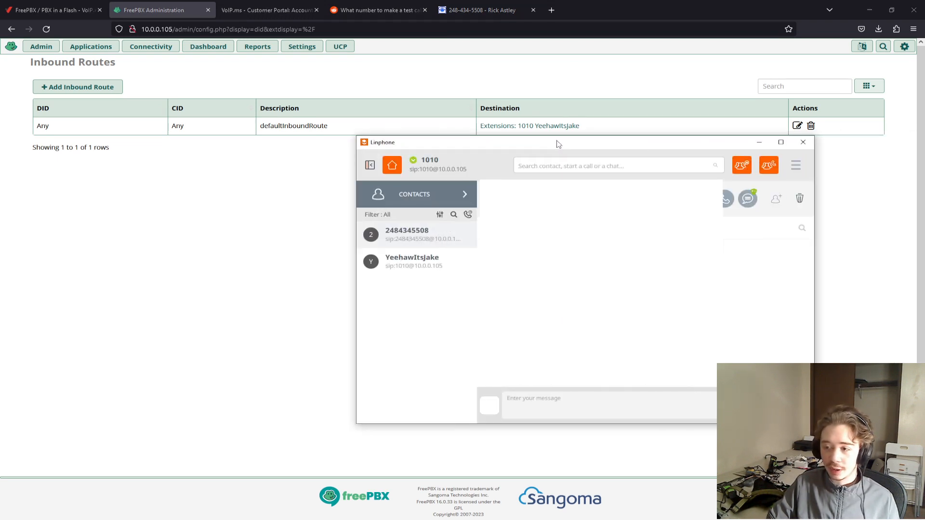